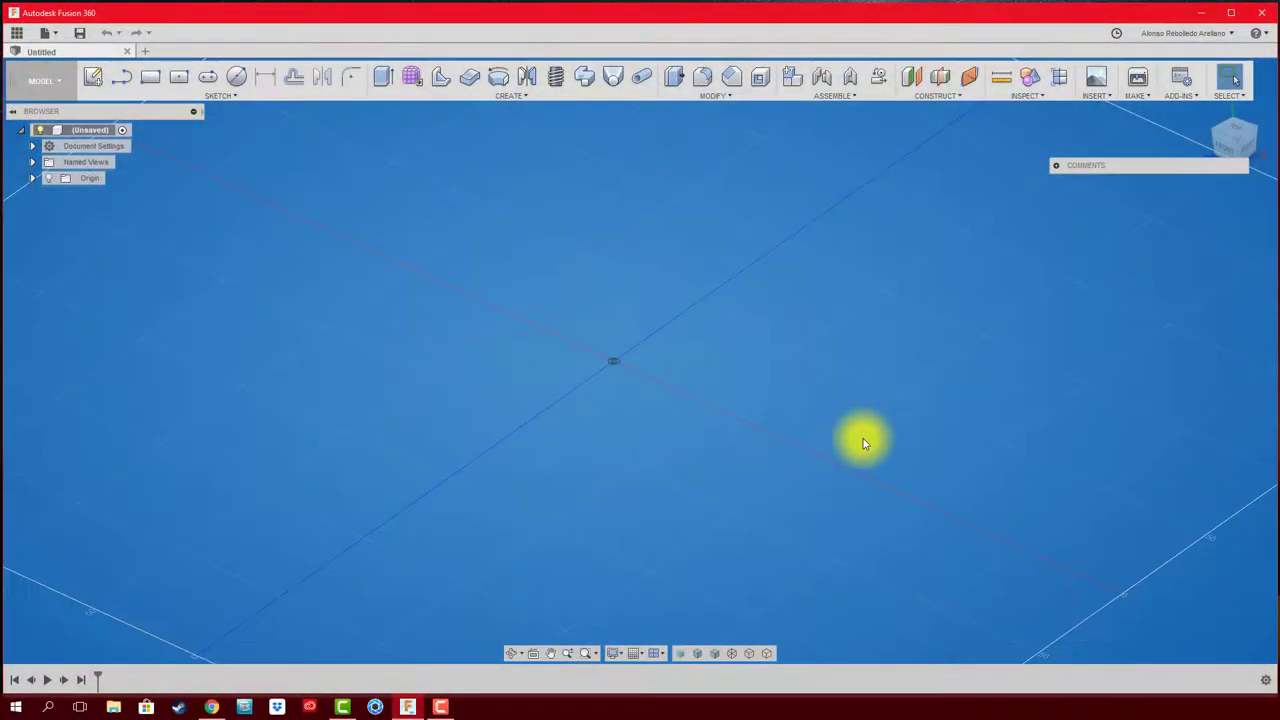
Step: Change the camera from orthographic to Perspective in the display settings
{"action": "left_click", "coordinate": [620, 654]}
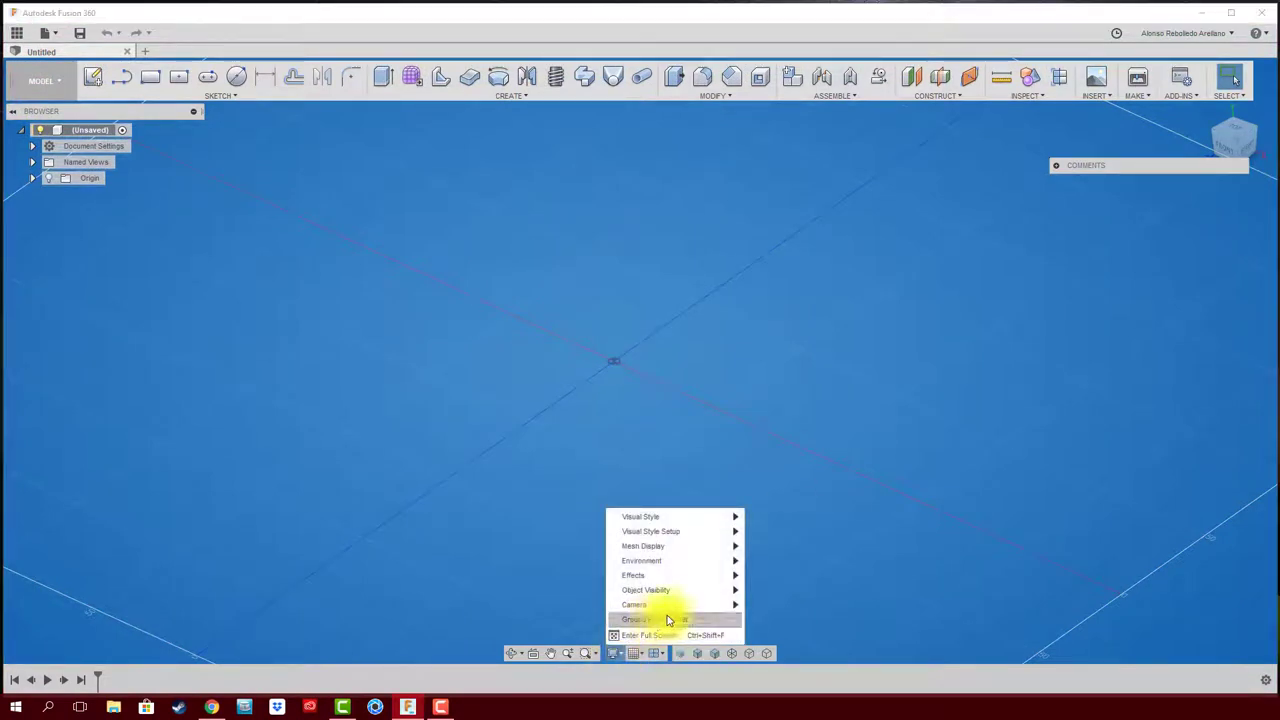
{"action": "mouse_move", "coordinate": [634, 605]}
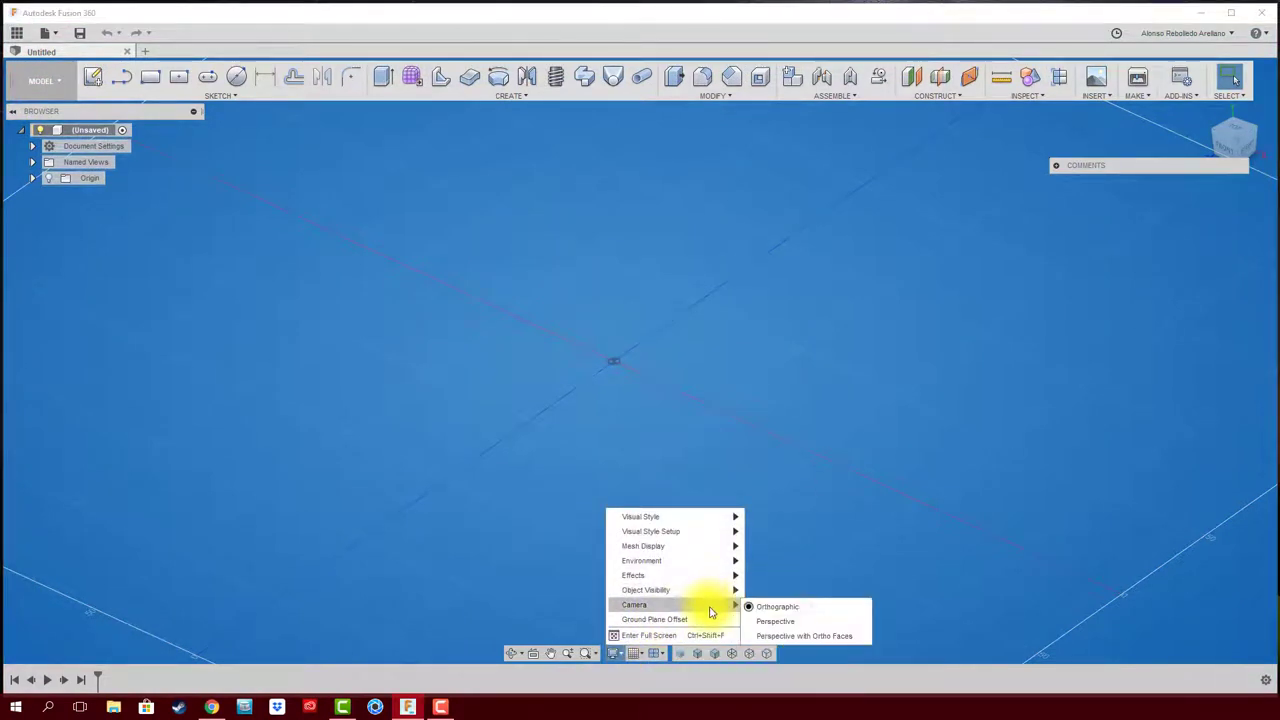
{"action": "left_click", "coordinate": [785, 622]}
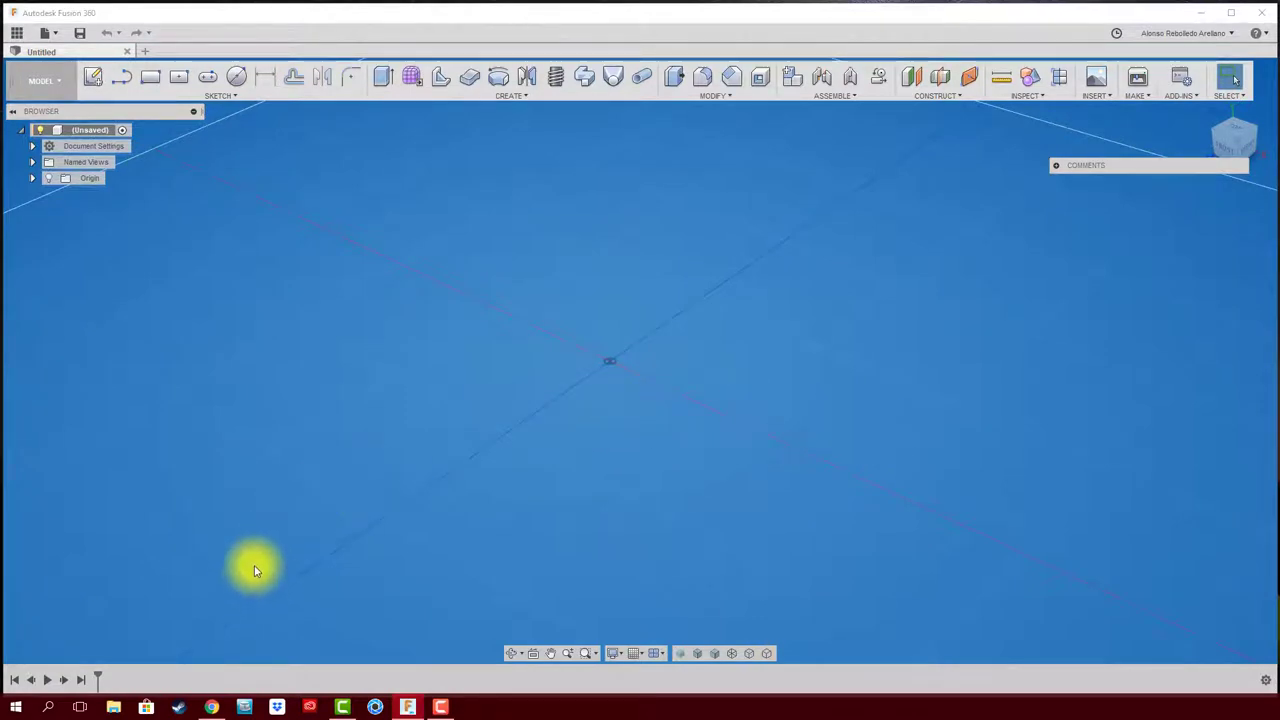
Step: Scroll the Meccano 1973 parts page in Chrome to the Flanged Plates row, then return to Fusion 360
{"action": "left_click", "coordinate": [212, 710]}
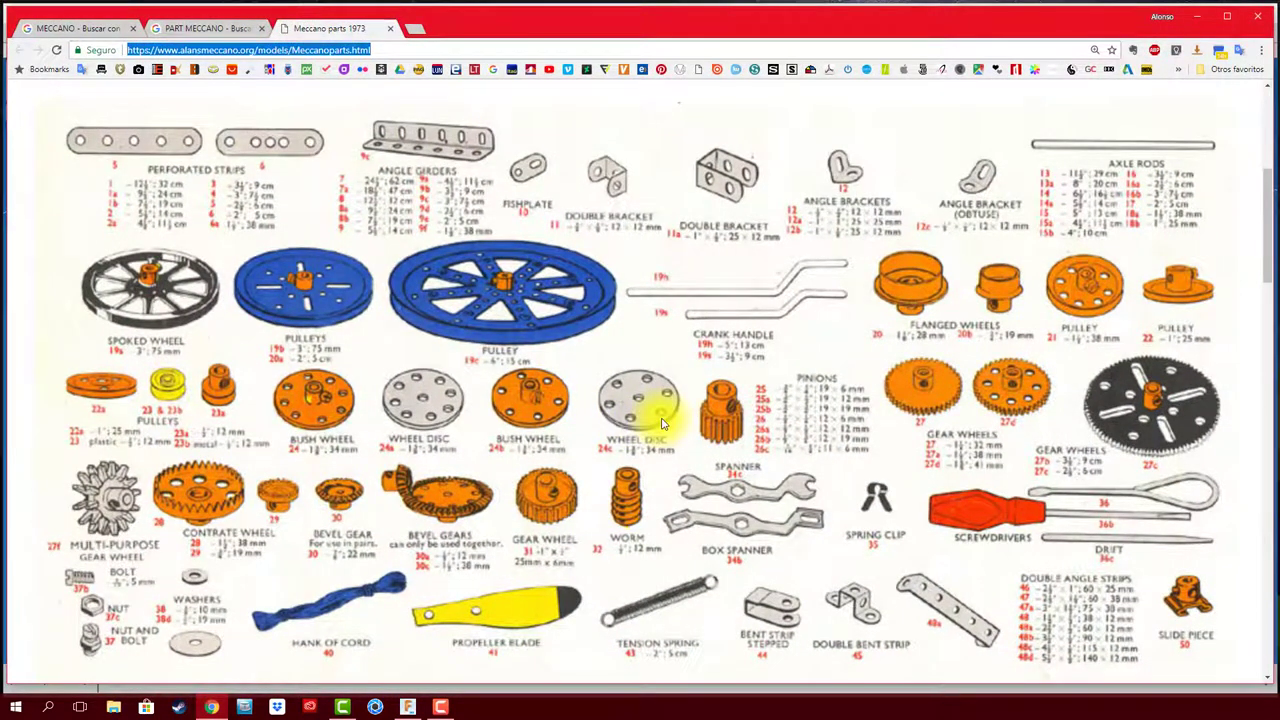
{"action": "scroll", "coordinate": [771, 343], "scroll_direction": "down", "scroll_amount": 2}
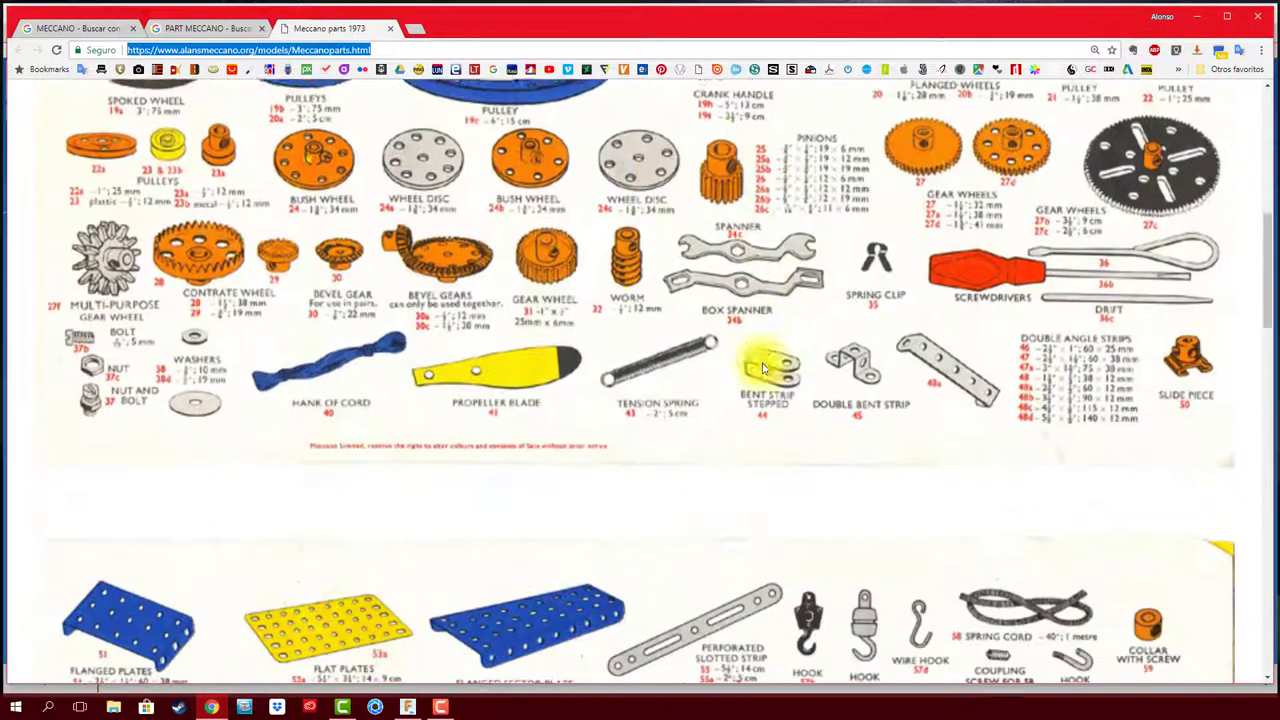
{"action": "scroll", "coordinate": [766, 366], "scroll_direction": "up", "scroll_amount": 1}
{"action": "scroll", "coordinate": [766, 366], "scroll_direction": "up", "scroll_amount": 2}
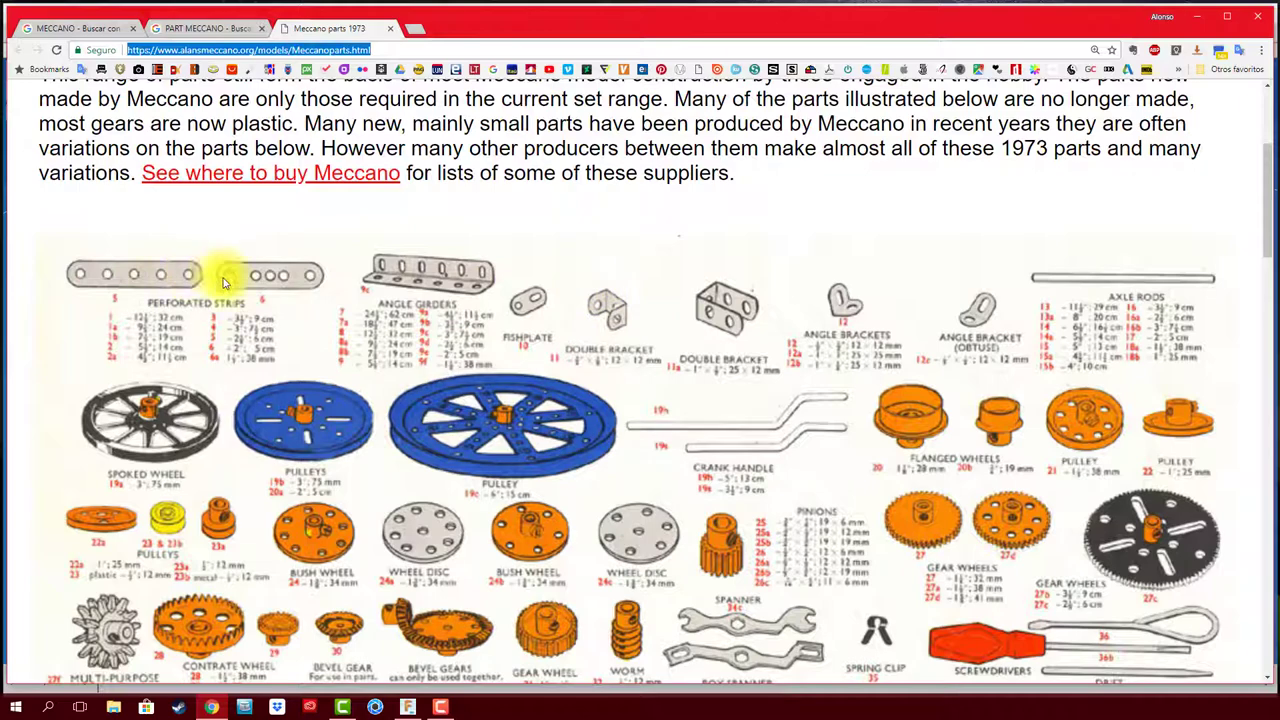
{"action": "scroll", "coordinate": [187, 280], "scroll_direction": "down", "scroll_amount": 2}
{"action": "scroll", "coordinate": [500, 394], "scroll_direction": "down", "scroll_amount": 4}
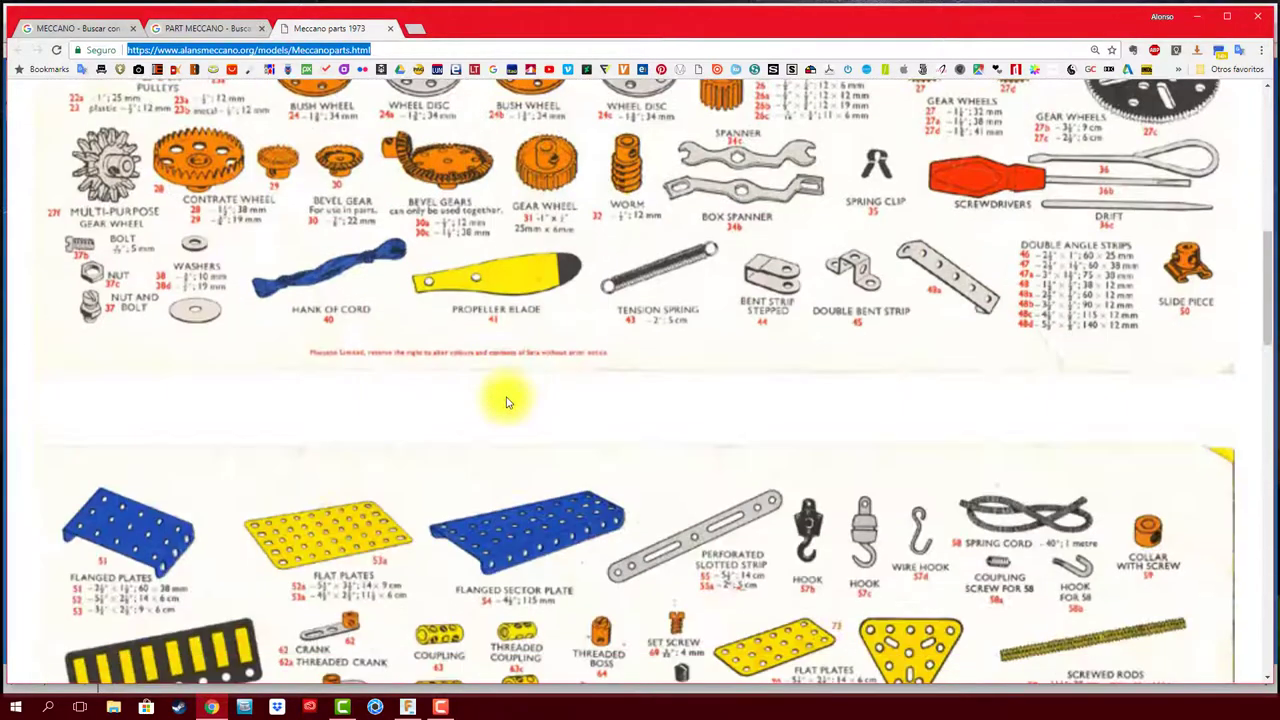
{"action": "scroll", "coordinate": [242, 390], "scroll_direction": "down", "scroll_amount": 1}
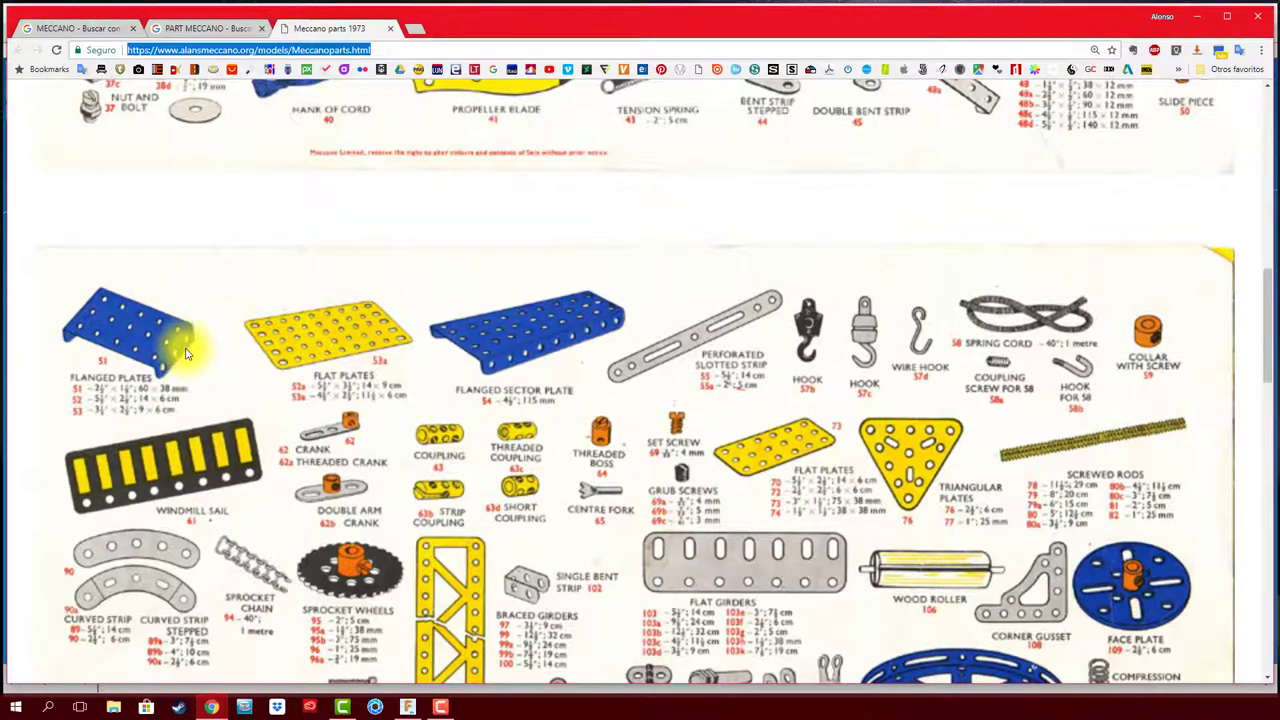
{"action": "left_click", "coordinate": [409, 707]}
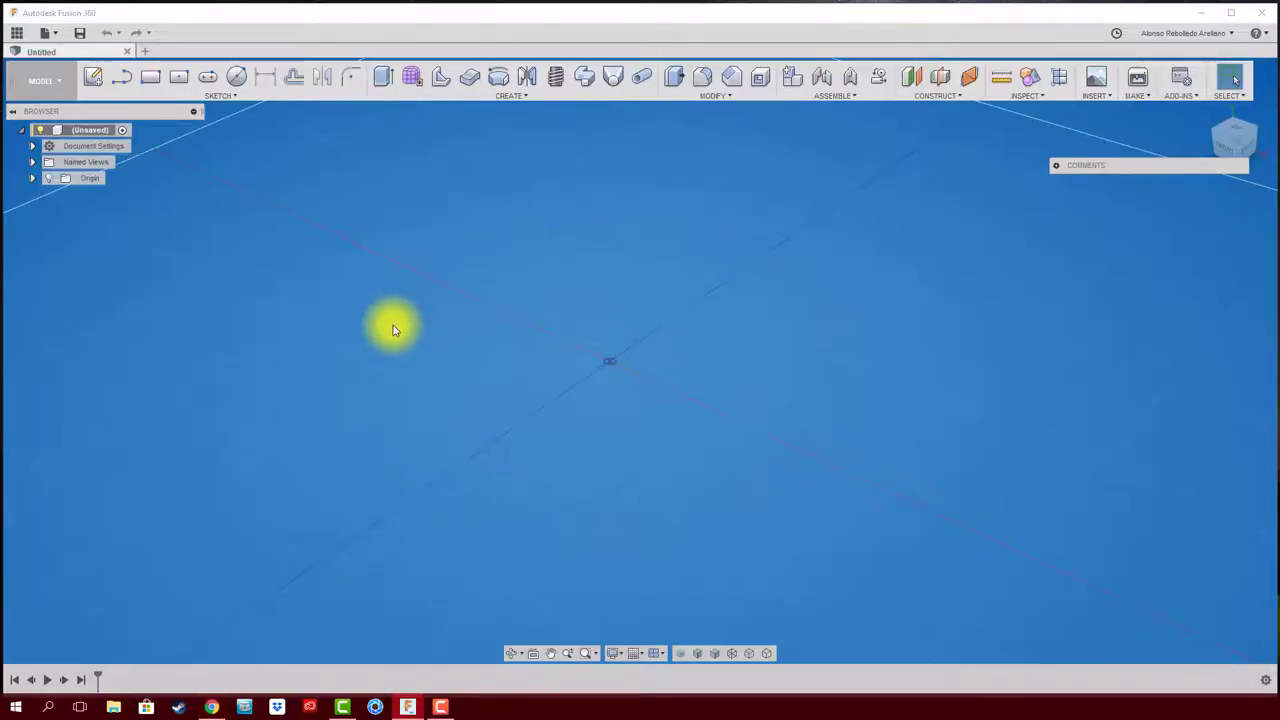
Step: Switch to the Sheet Metal workspace and start a sketch on the top XY plane
{"action": "left_click", "coordinate": [43, 80]}
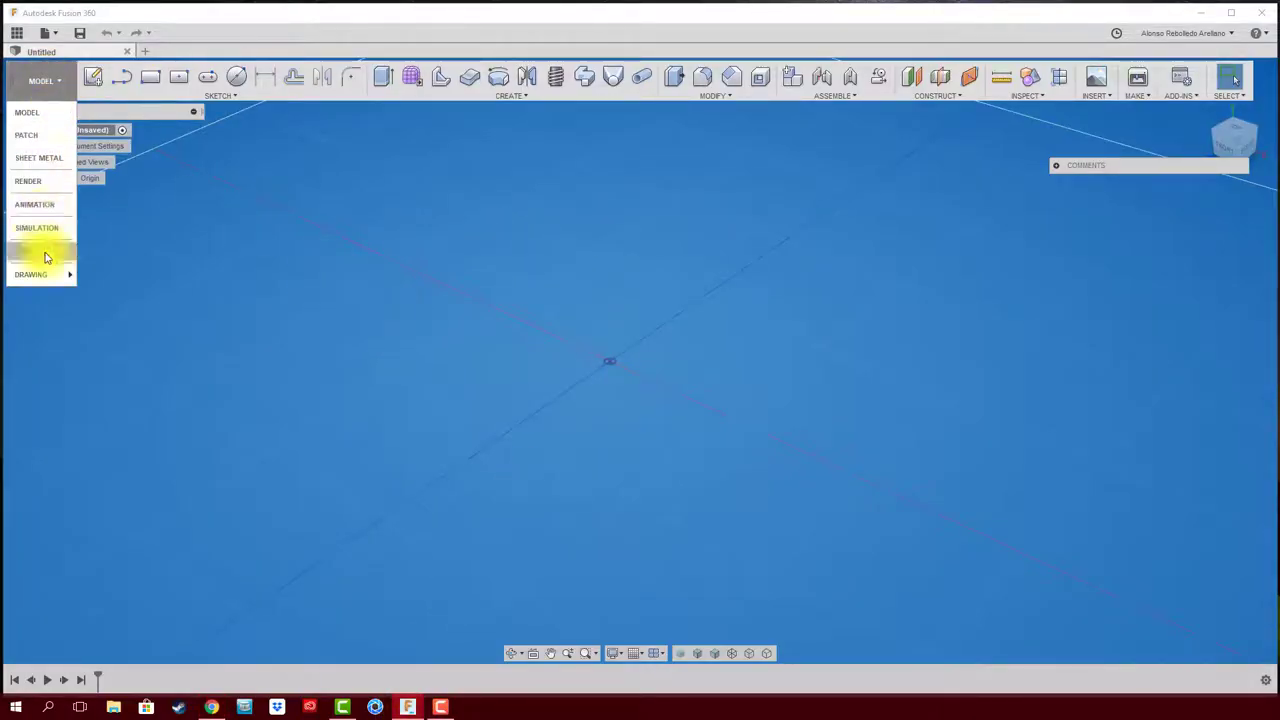
{"action": "left_click", "coordinate": [30, 158]}
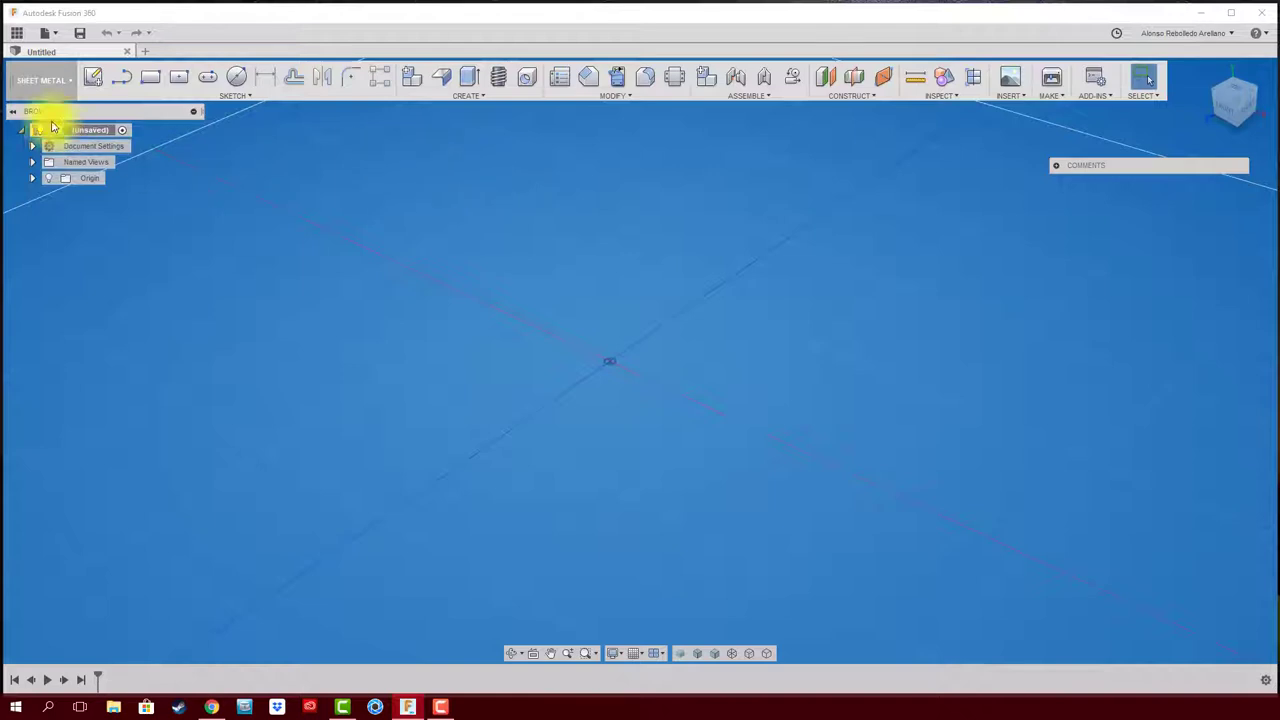
{"action": "left_click", "coordinate": [93, 77]}
{"action": "left_click", "coordinate": [617, 392]}
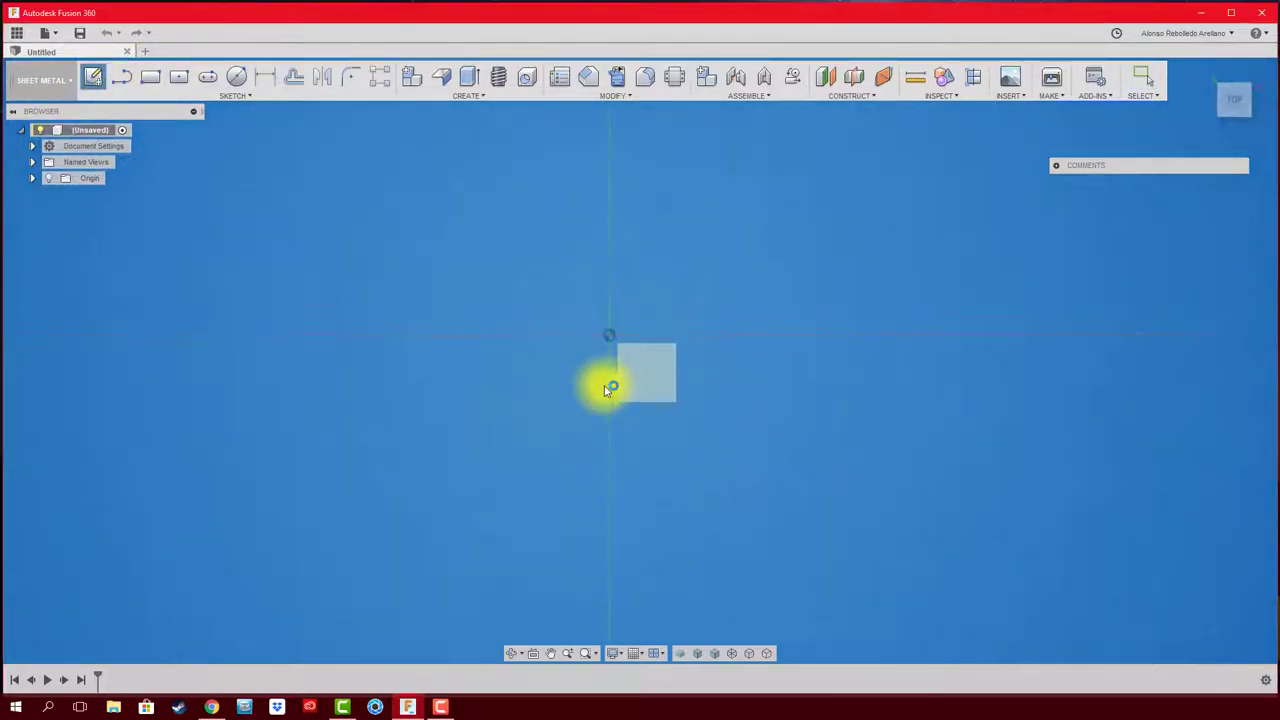
Step: Draw a 2-point rectangle from the origin and zoom in on it
{"action": "left_click", "coordinate": [157, 78]}
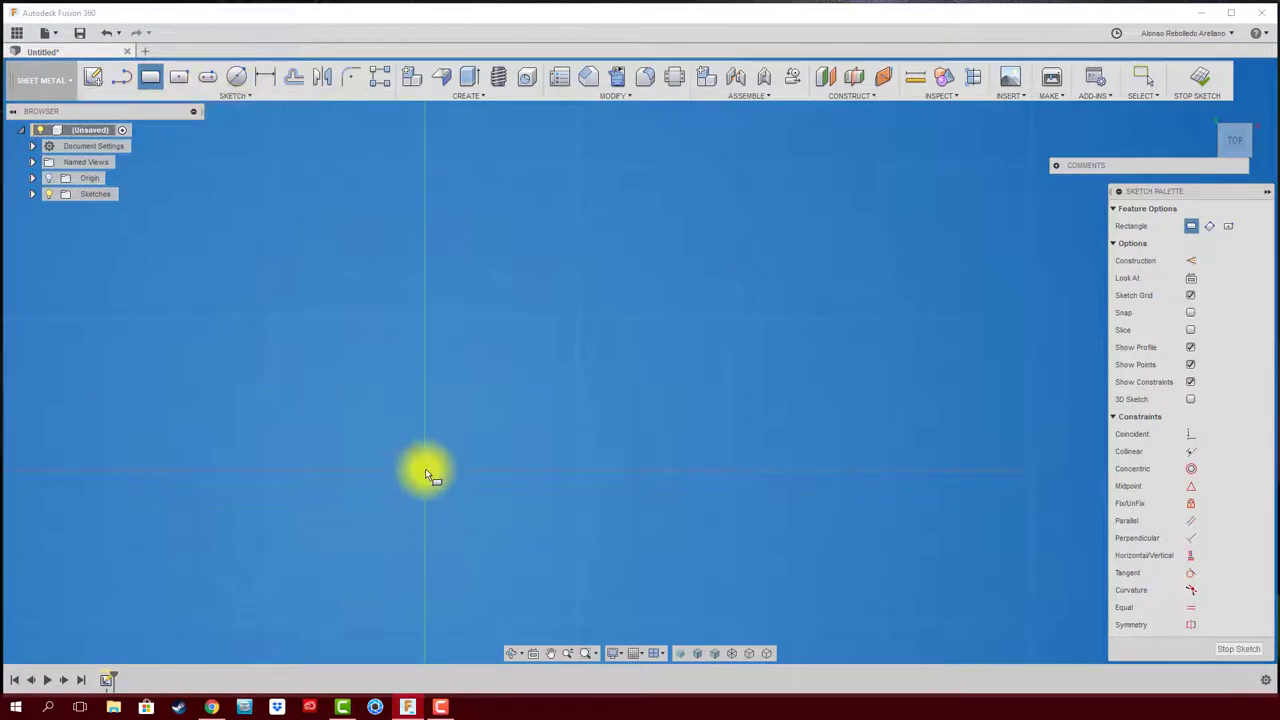
{"action": "left_click", "coordinate": [425, 469]}
{"action": "left_click", "coordinate": [771, 139]}
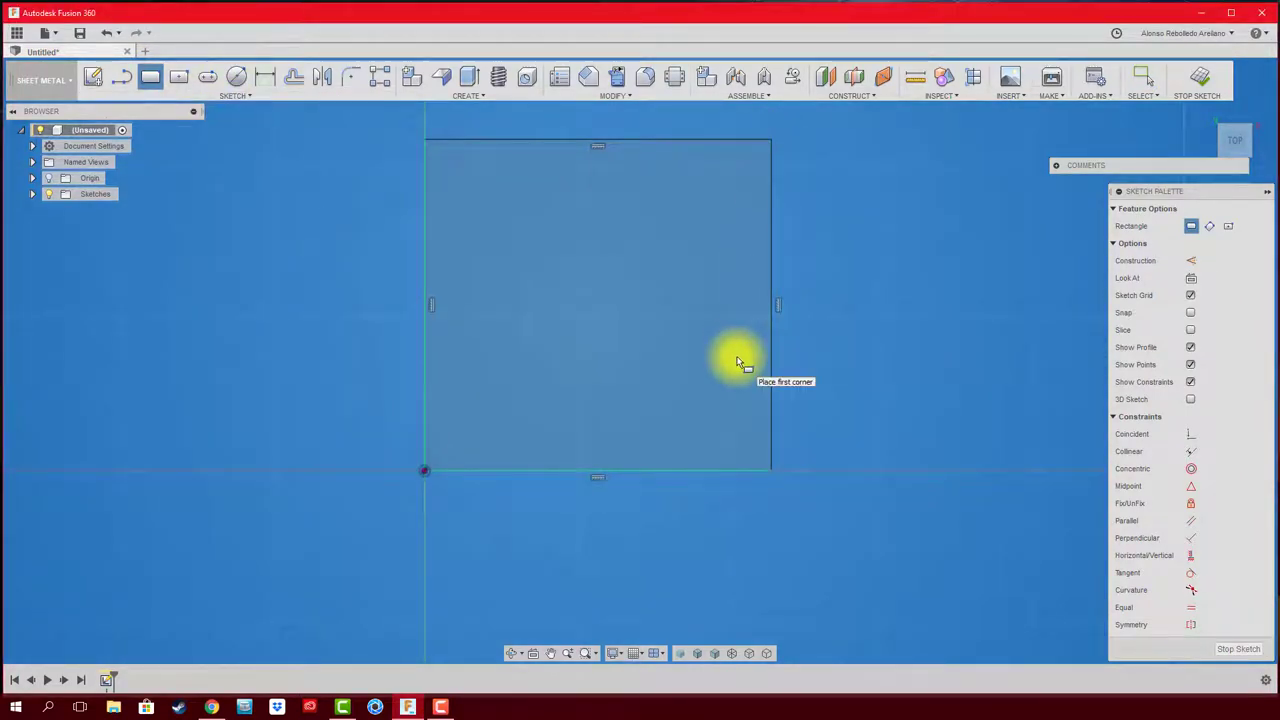
{"action": "middle_click_drag", "start_coordinate": [496, 438], "coordinate": [551, 394]}
{"action": "scroll", "coordinate": [551, 394], "scroll_direction": "up", "scroll_amount": 3}
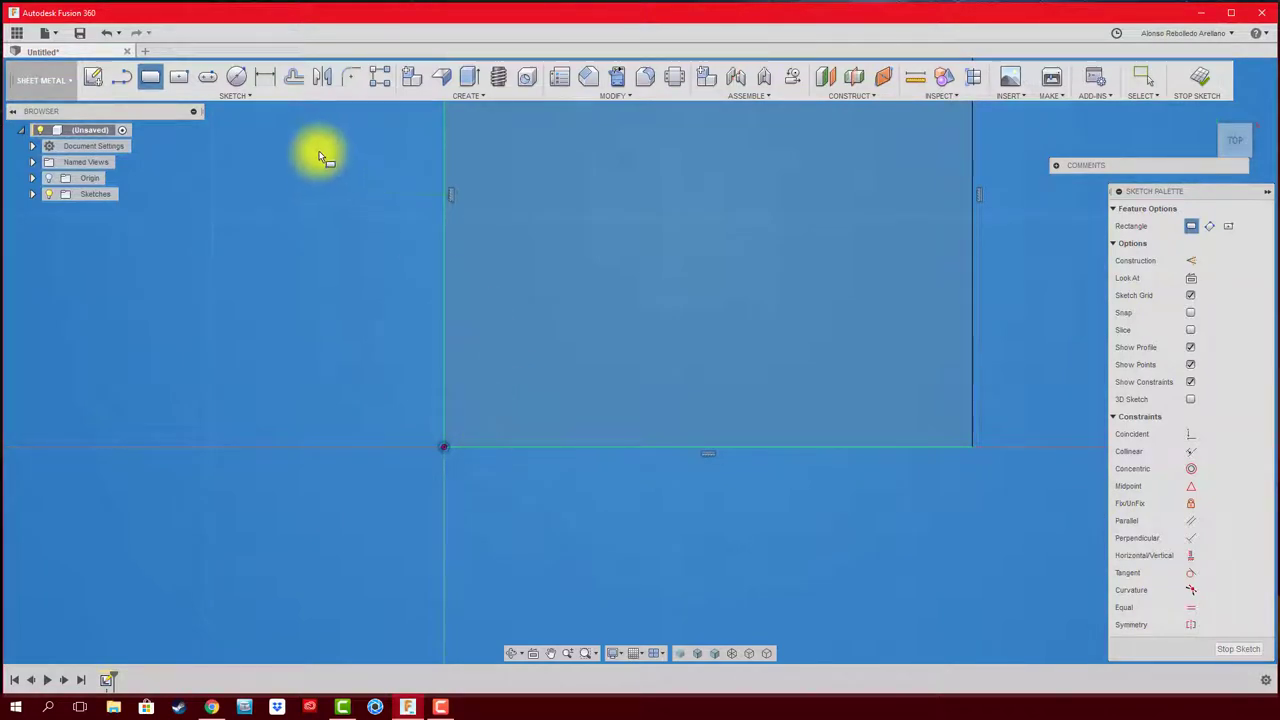
{"action": "left_click", "coordinate": [237, 80]}
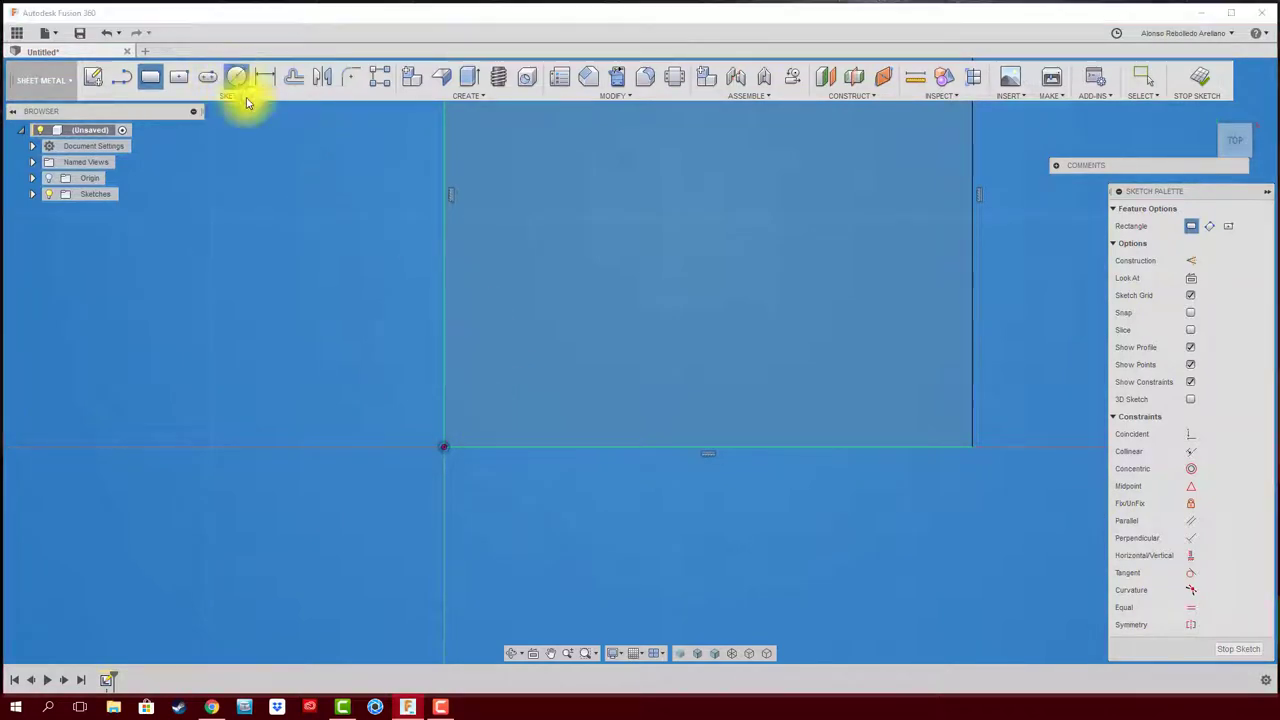
Step: Place a circle near the rectangle's origin corner and dimension it to 4 mm diameter
{"action": "left_click", "coordinate": [505, 396]}
{"action": "key", "text": "d"}
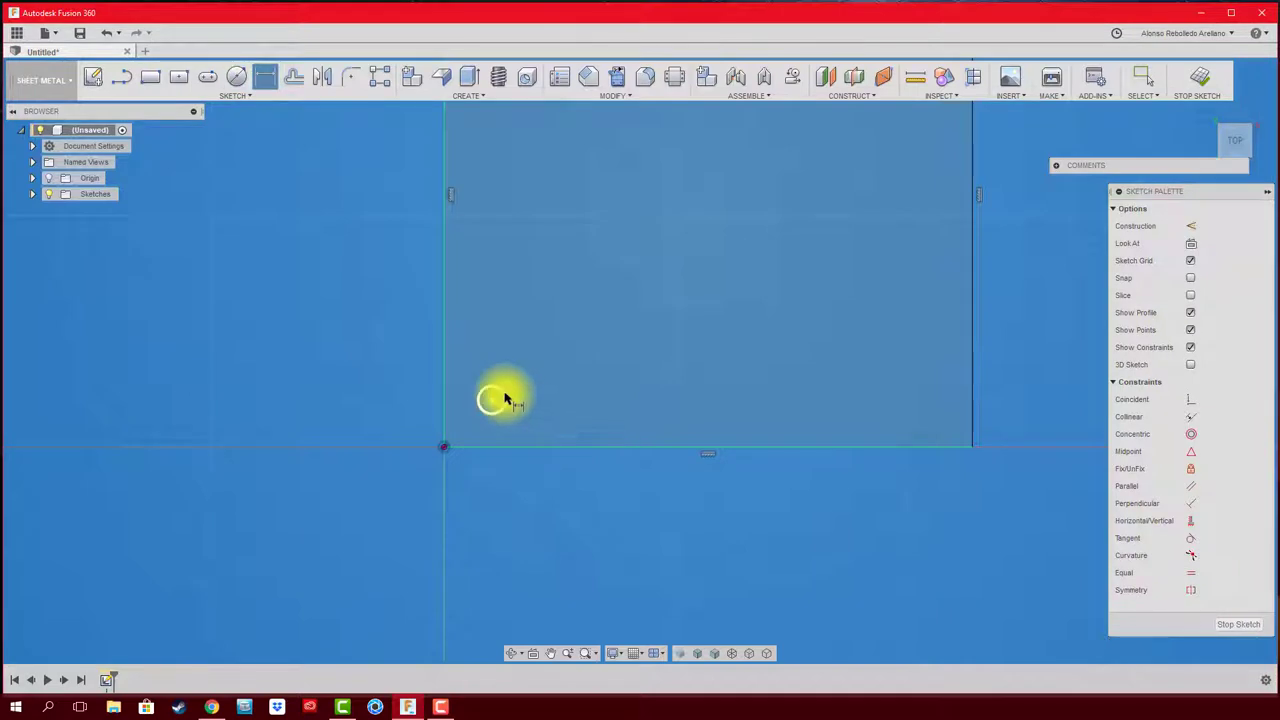
{"action": "left_click", "coordinate": [504, 396]}
{"action": "left_click", "coordinate": [537, 381]}
{"action": "key", "text": "Return"}
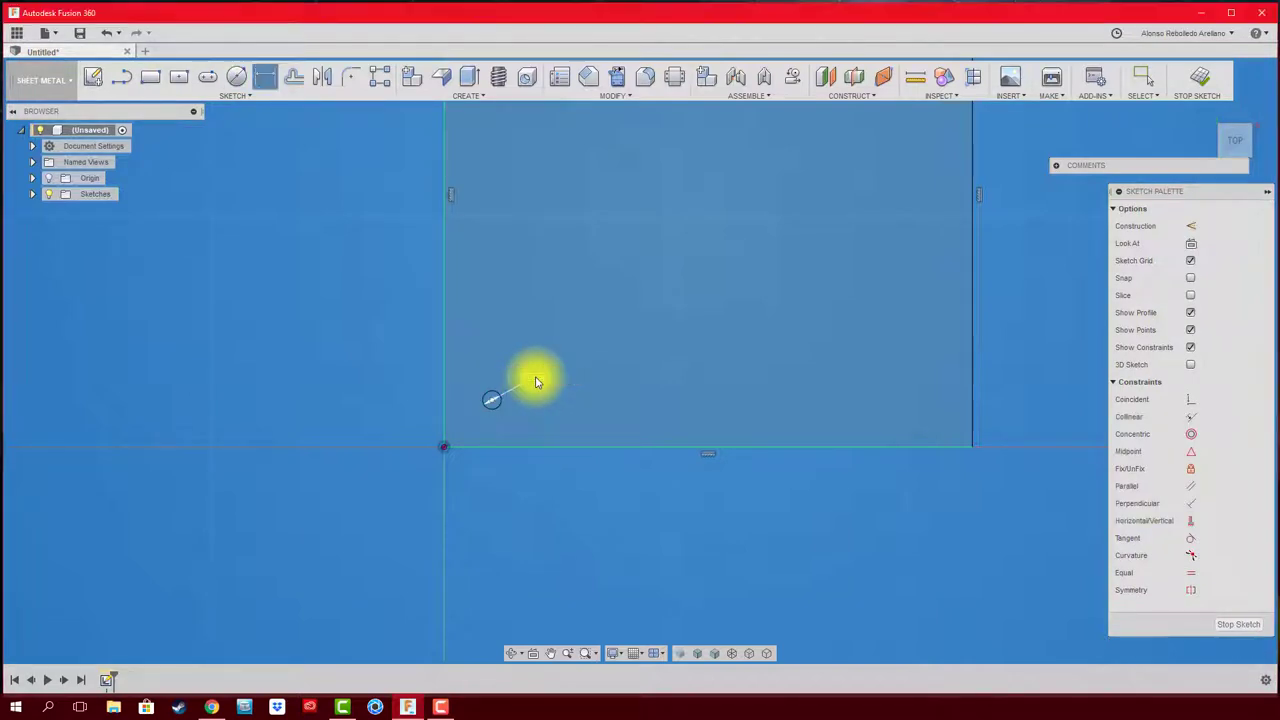
{"action": "scroll", "coordinate": [509, 451], "scroll_direction": "up", "scroll_amount": 1}
{"action": "scroll", "coordinate": [506, 452], "scroll_direction": "up", "scroll_amount": 2}
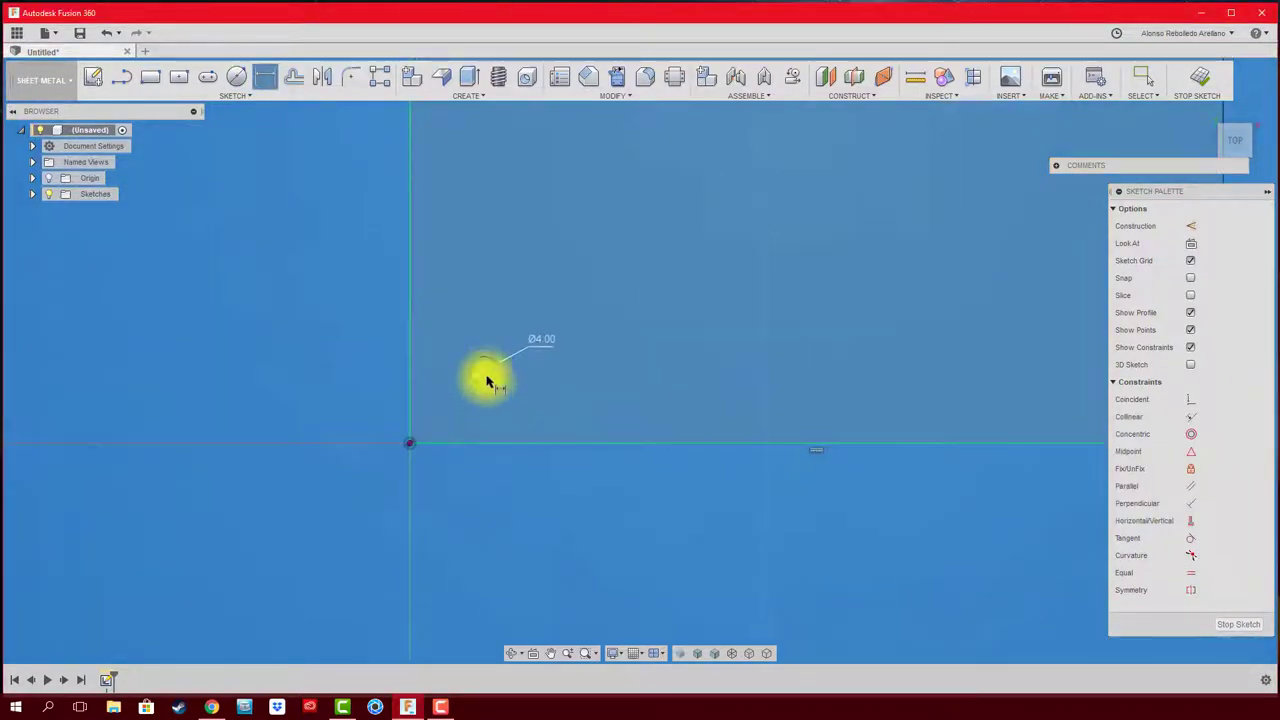
Step: Dimension the circle centre 4 mm from both the horizontal and vertical axes
{"action": "left_click", "coordinate": [482, 388]}
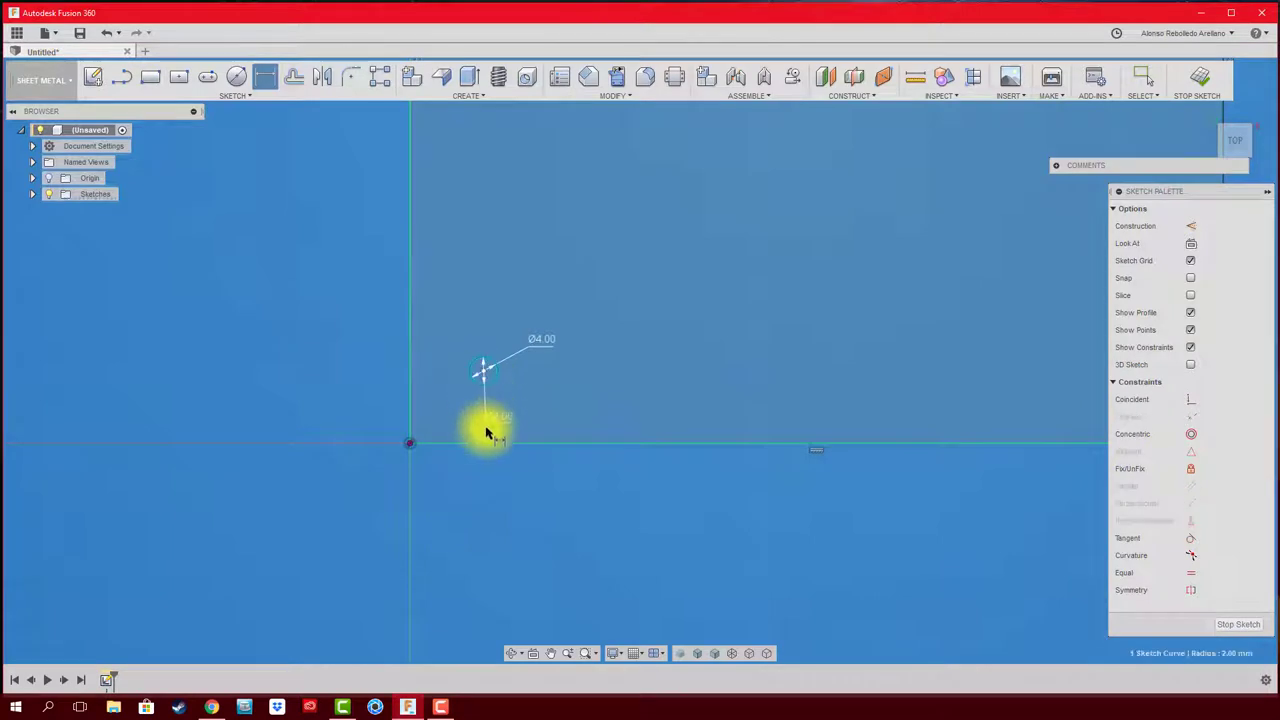
{"action": "left_click", "coordinate": [486, 443]}
{"action": "left_click", "coordinate": [306, 415]}
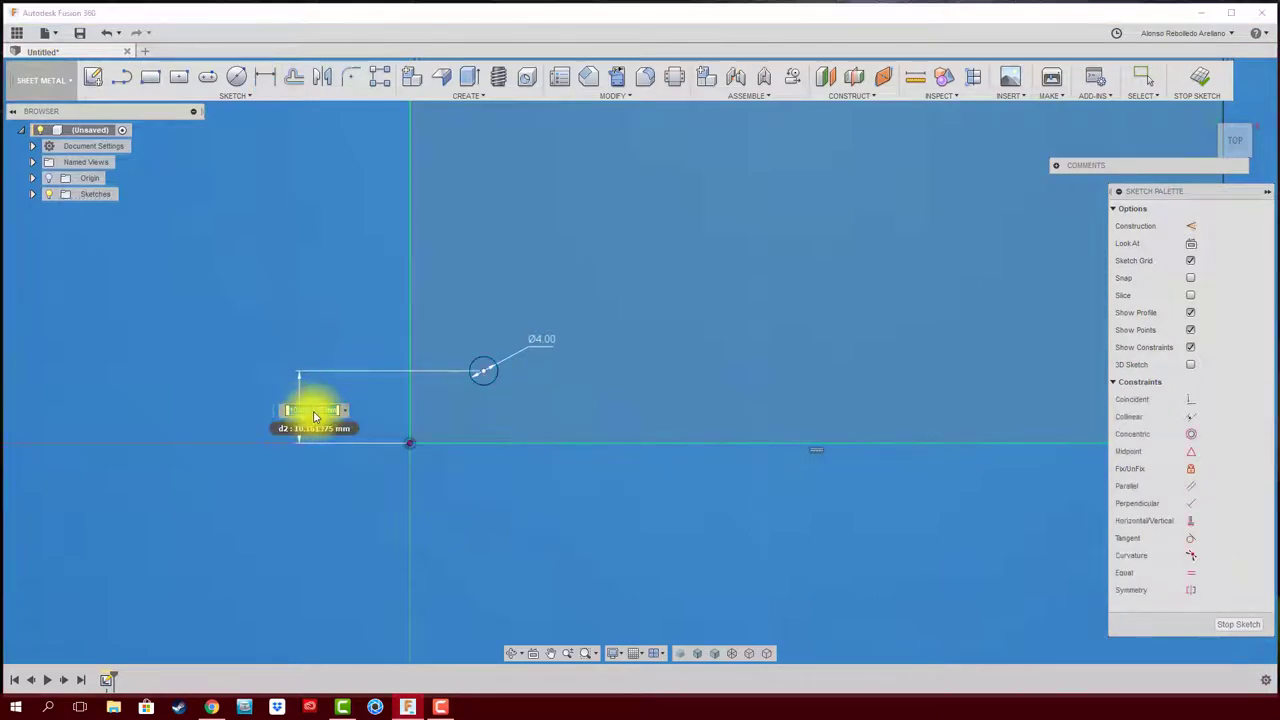
{"action": "type", "text": "4"}
{"action": "key", "text": "Return"}
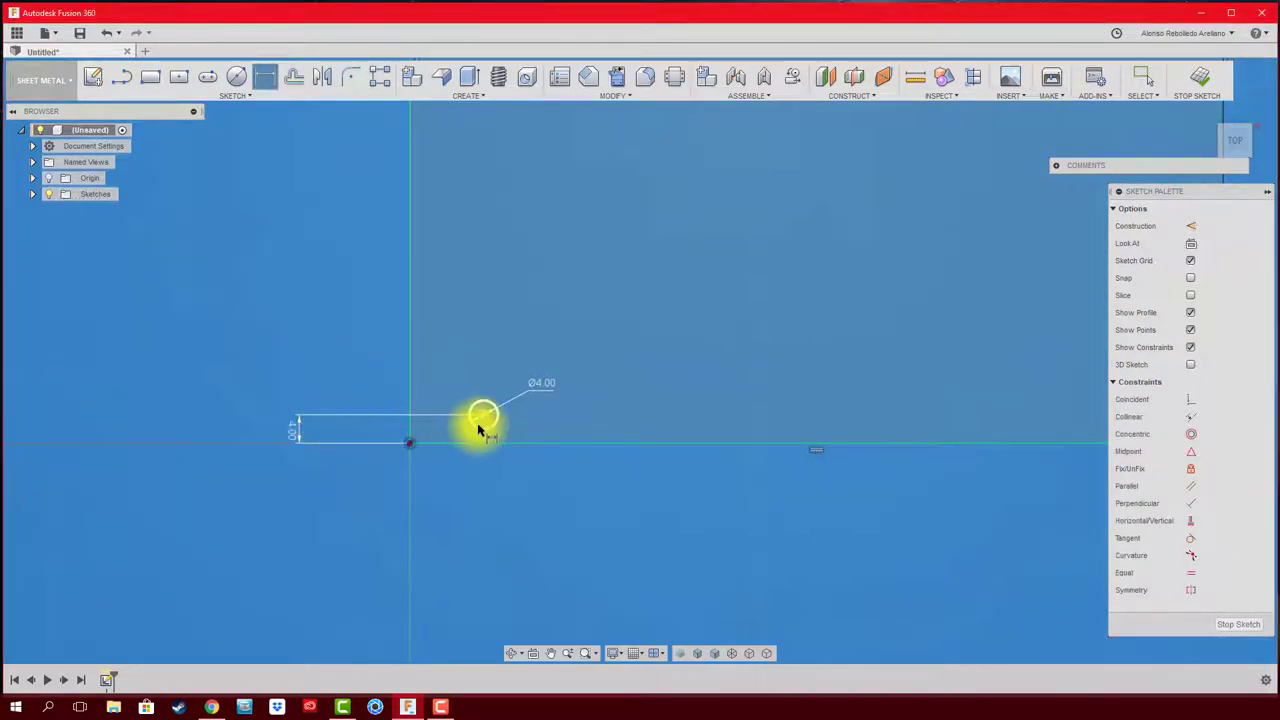
{"action": "left_click", "coordinate": [478, 420]}
{"action": "left_click", "coordinate": [411, 445]}
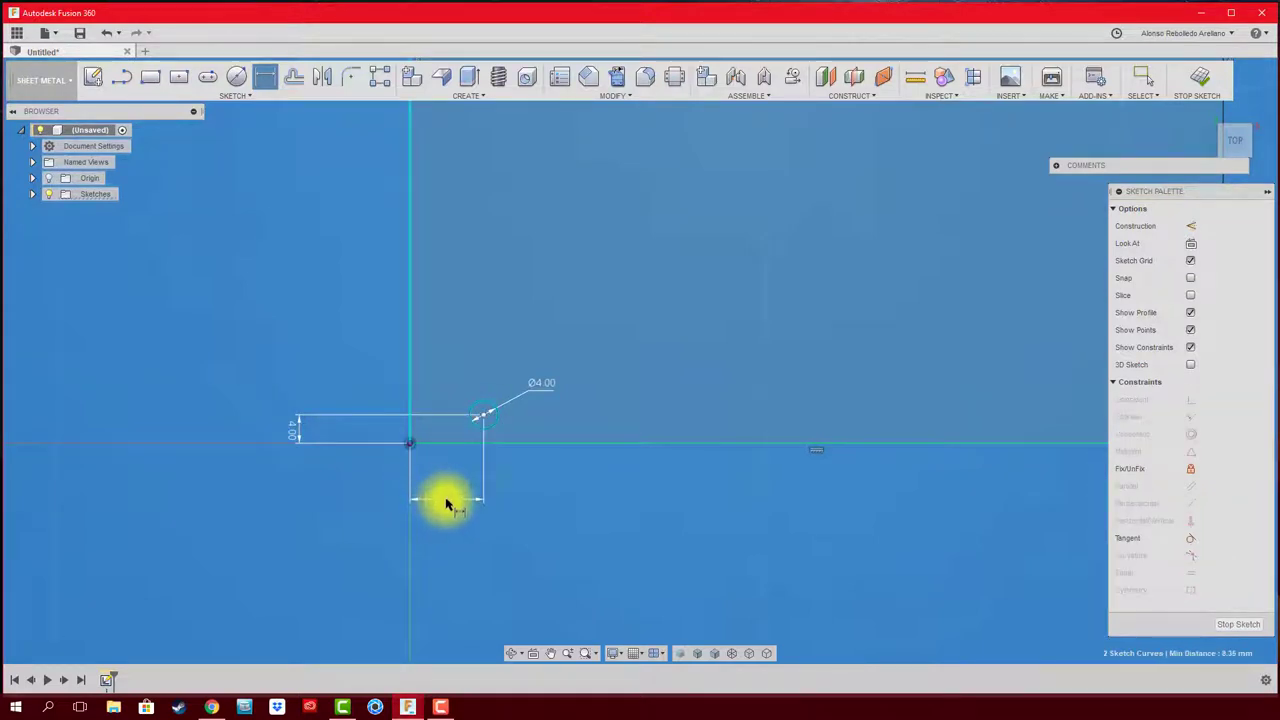
{"action": "left_click", "coordinate": [447, 503]}
{"action": "type", "text": "4"}
{"action": "key", "text": "Return"}
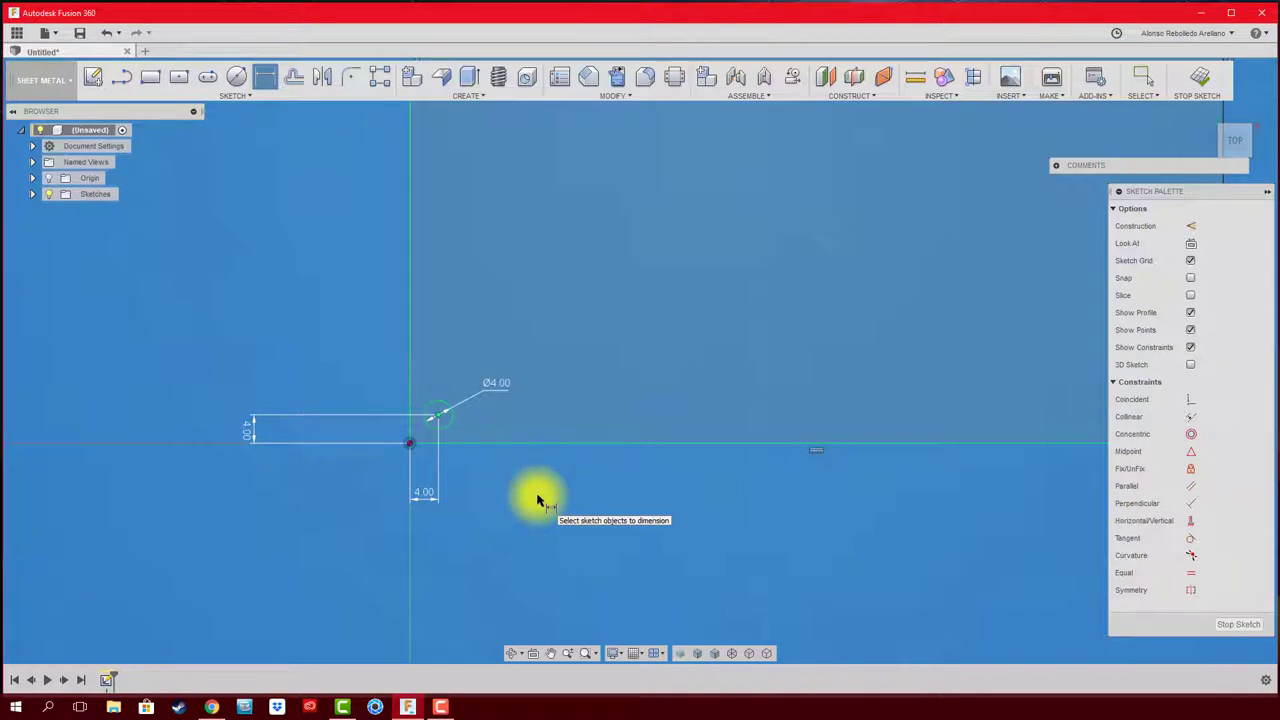
Step: Change both centre distances to 5 mm, then glance at the Meccano parts page
{"action": "scroll", "coordinate": [466, 471], "scroll_direction": "up", "scroll_amount": 1}
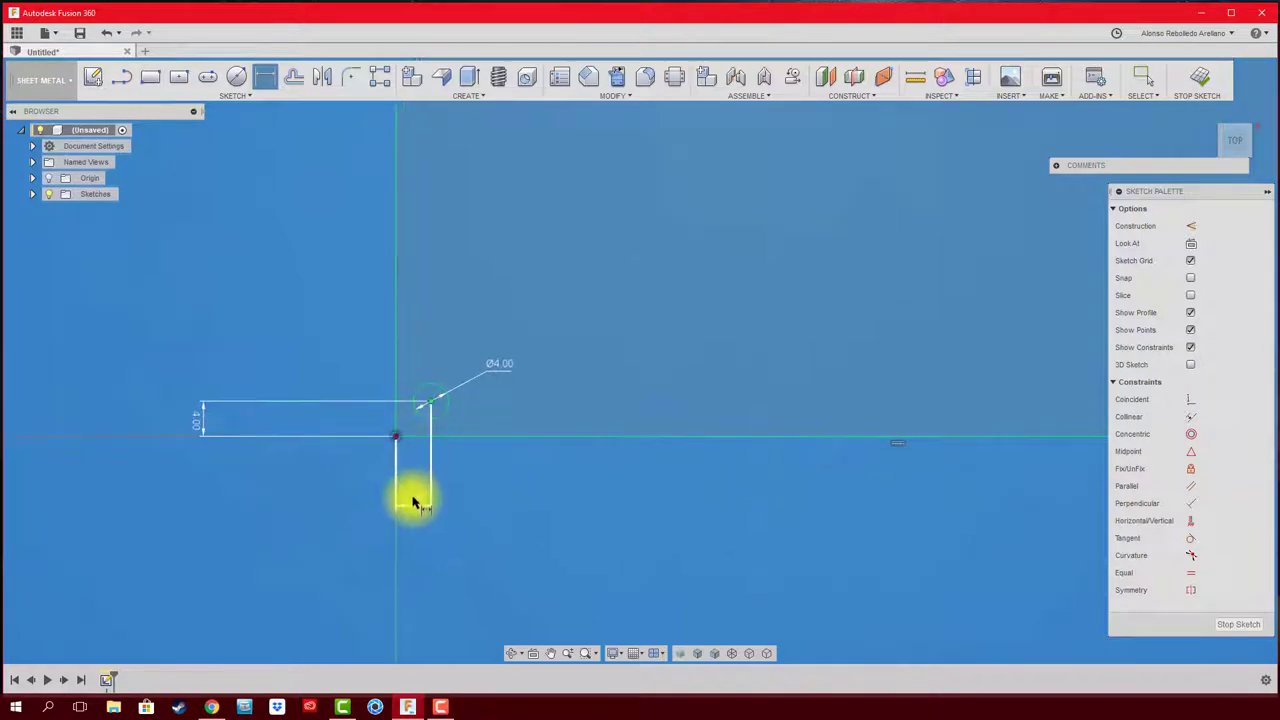
{"action": "type", "text": "5"}
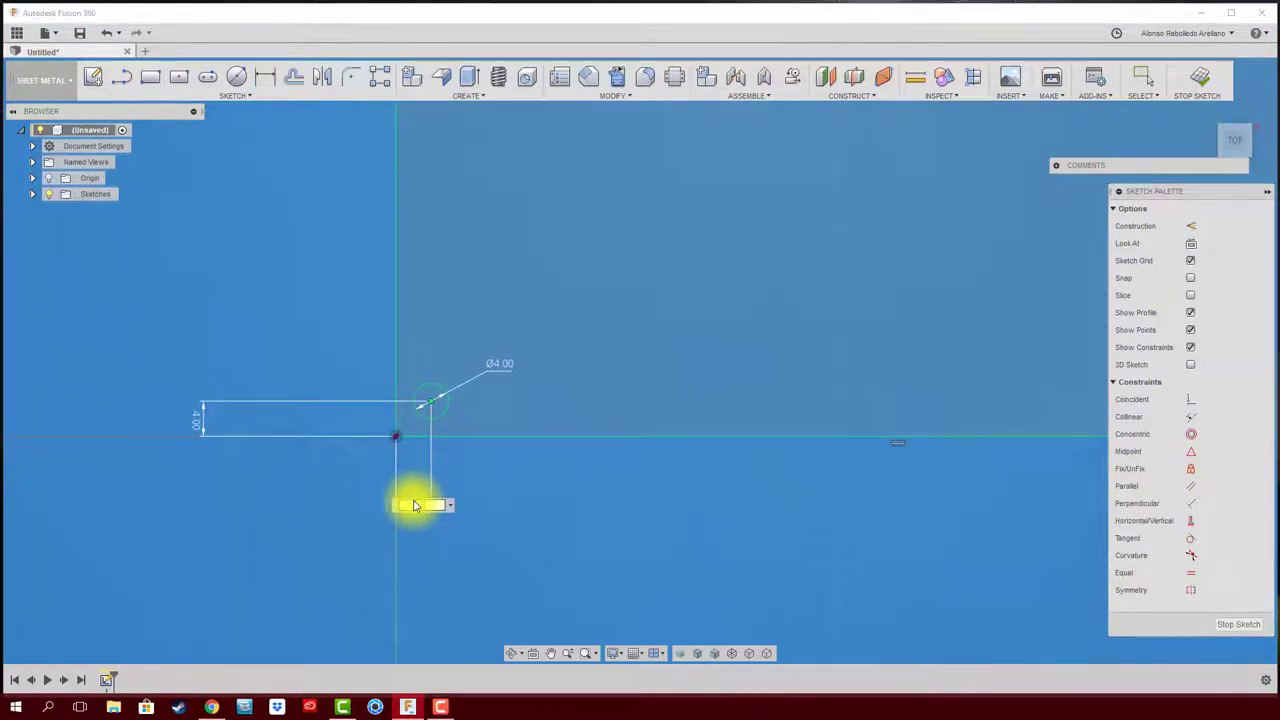
{"action": "key", "text": "Return"}
{"action": "double_click", "coordinate": [205, 424]}
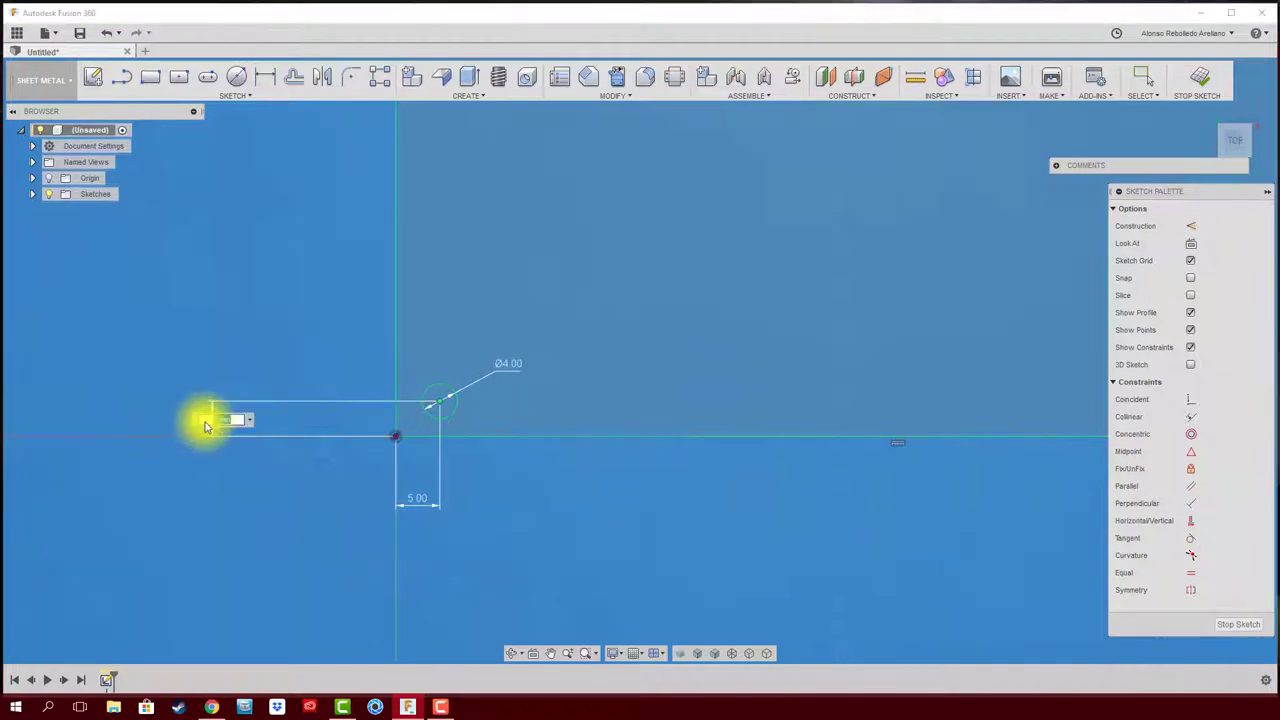
{"action": "type", "text": "5"}
{"action": "key", "text": "Return"}
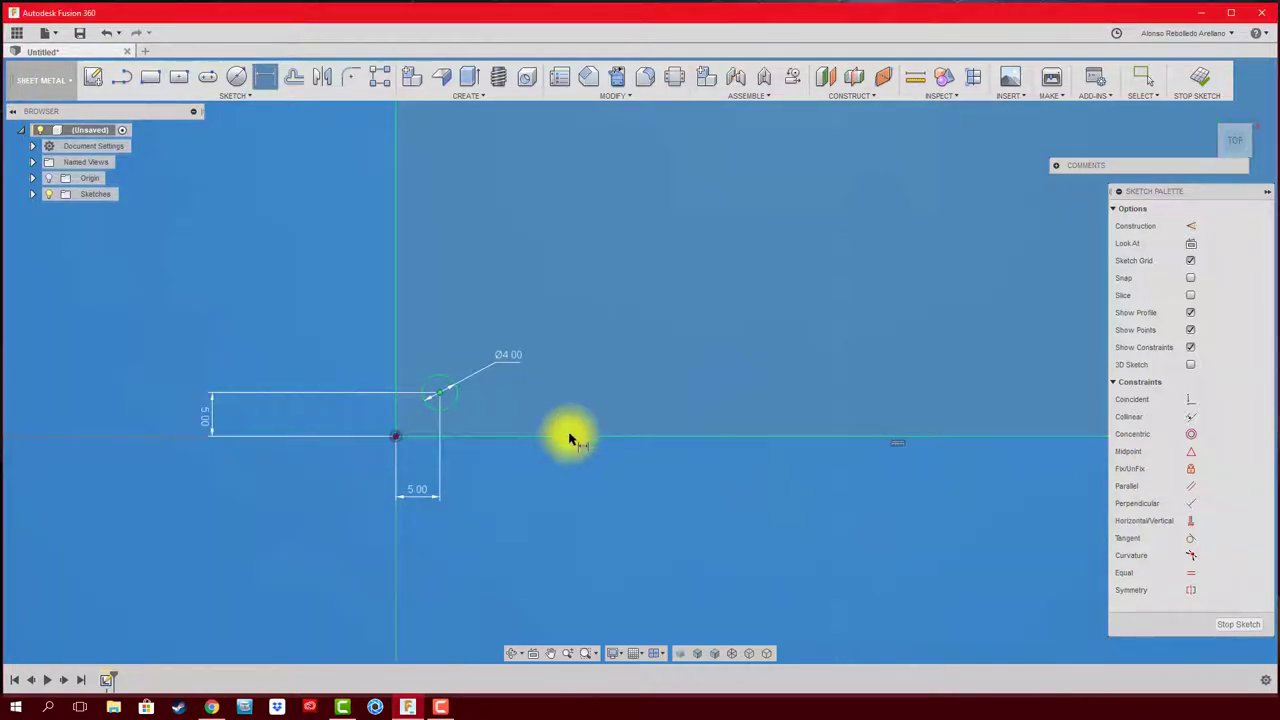
{"action": "middle_click_drag", "start_coordinate": [571, 434], "coordinate": [520, 477]}
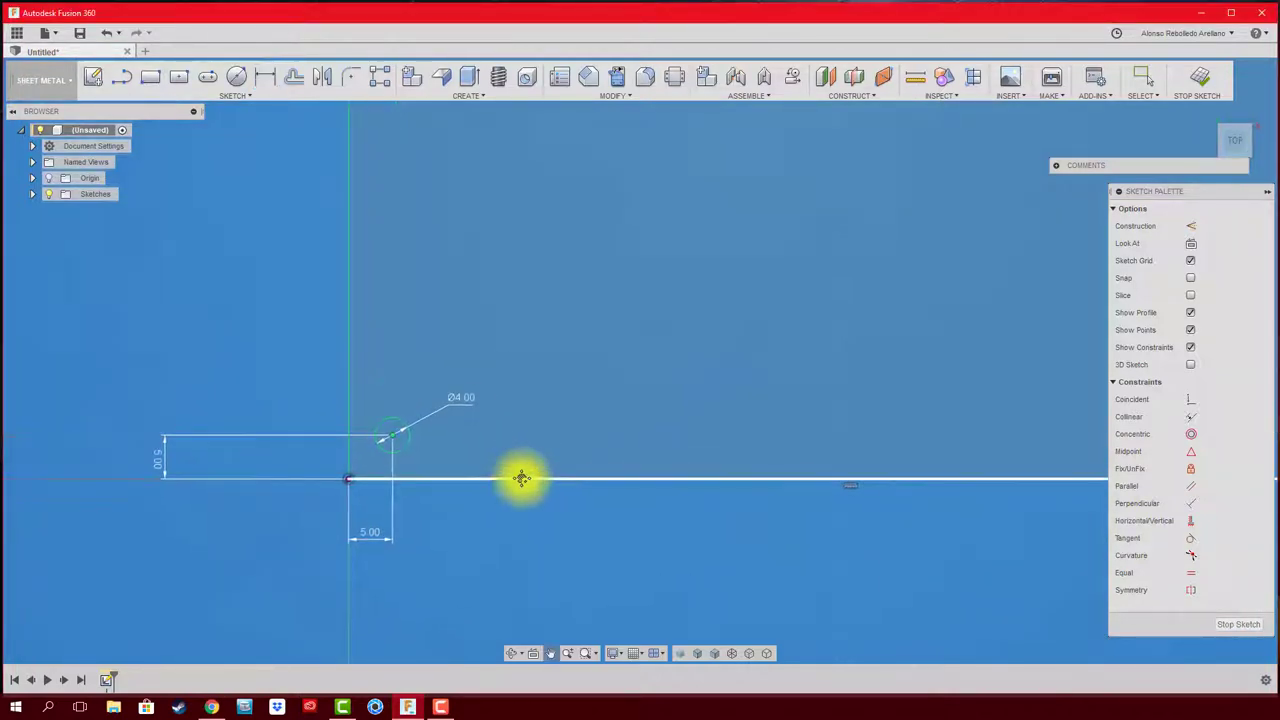
{"action": "left_click", "coordinate": [211, 707]}
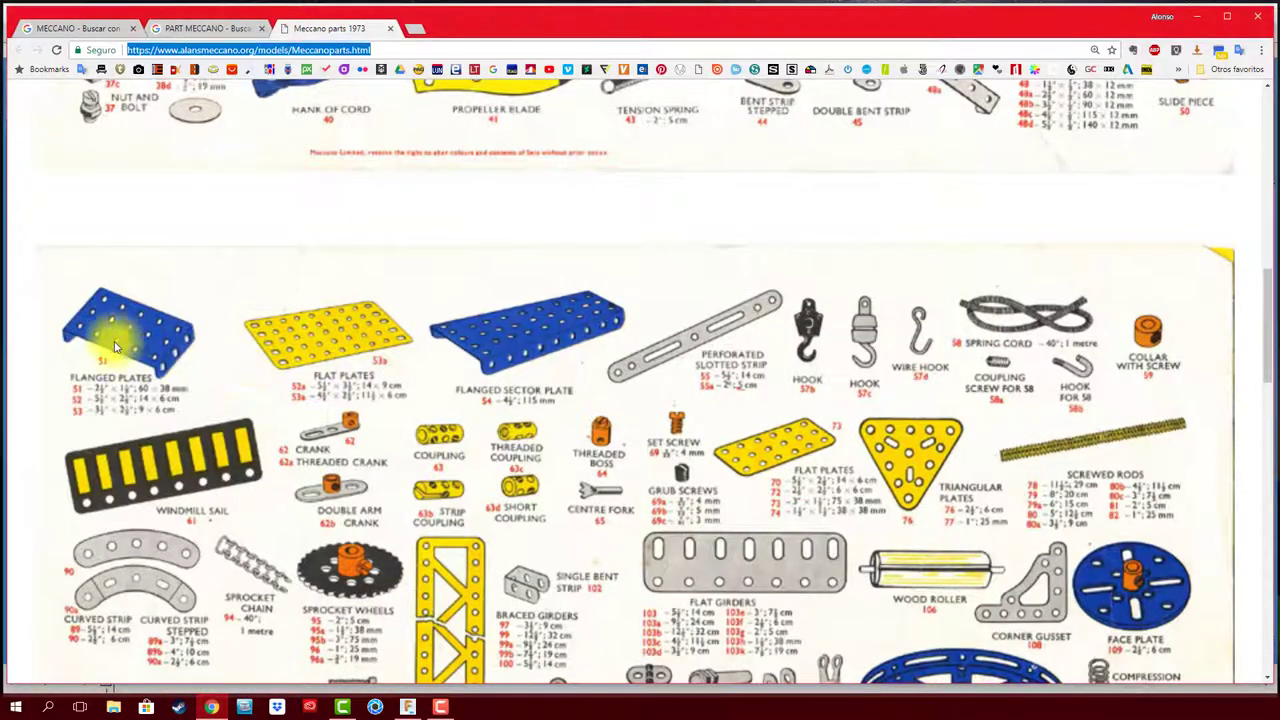
{"action": "left_click", "coordinate": [410, 708]}
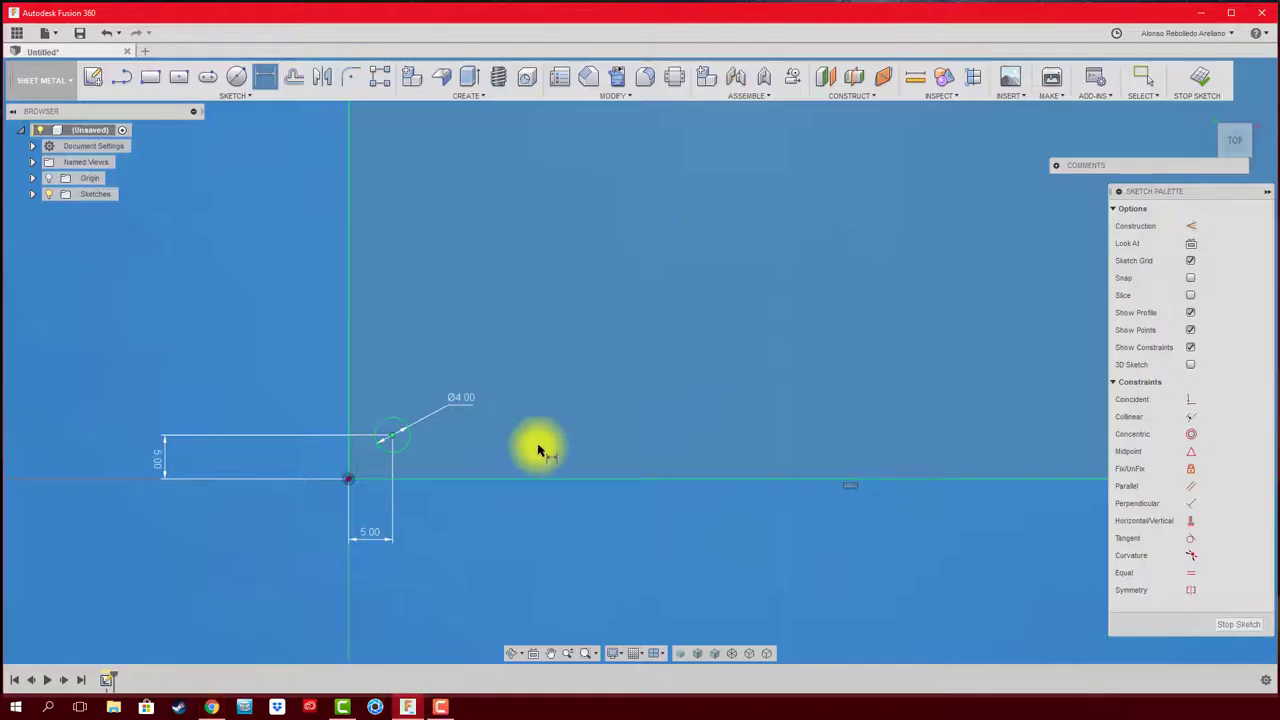
Step: Rectangular-pattern the circle to the right: quantity 5, spacing 10 mm
{"action": "left_click", "coordinate": [382, 79]}
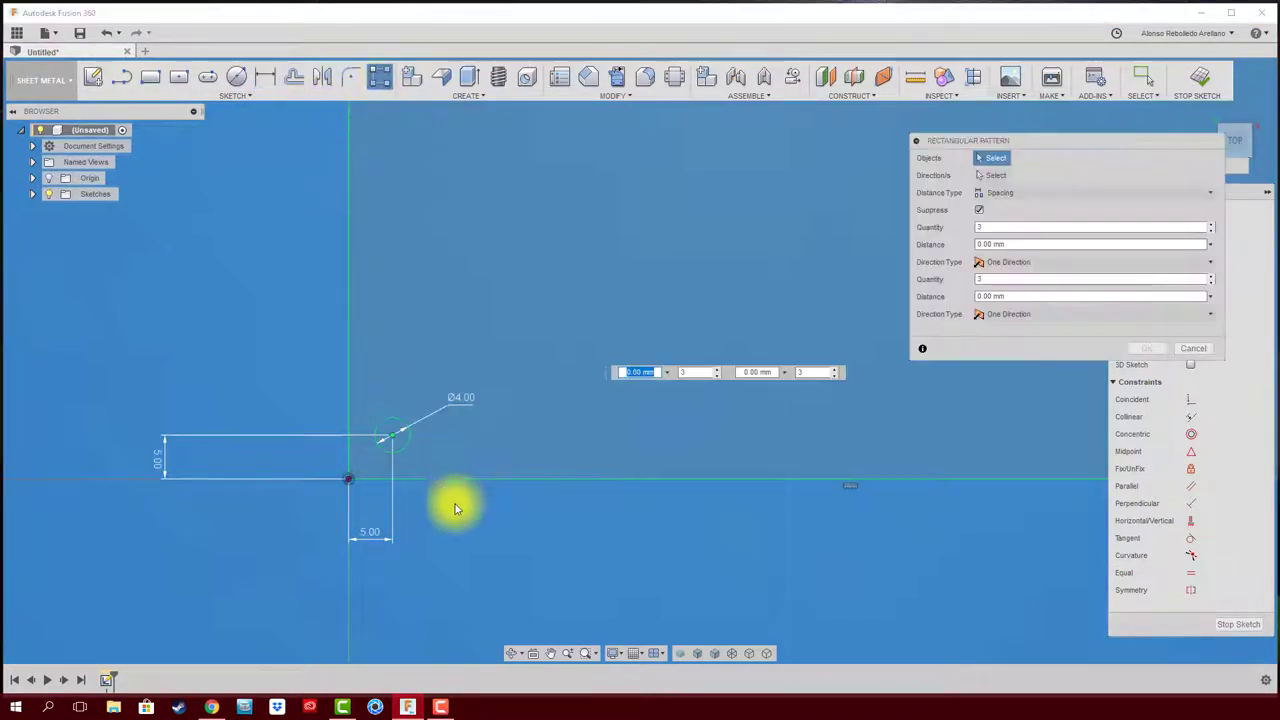
{"action": "left_click", "coordinate": [405, 437]}
{"action": "left_click_drag", "start_coordinate": [414, 434], "coordinate": [614, 434]}
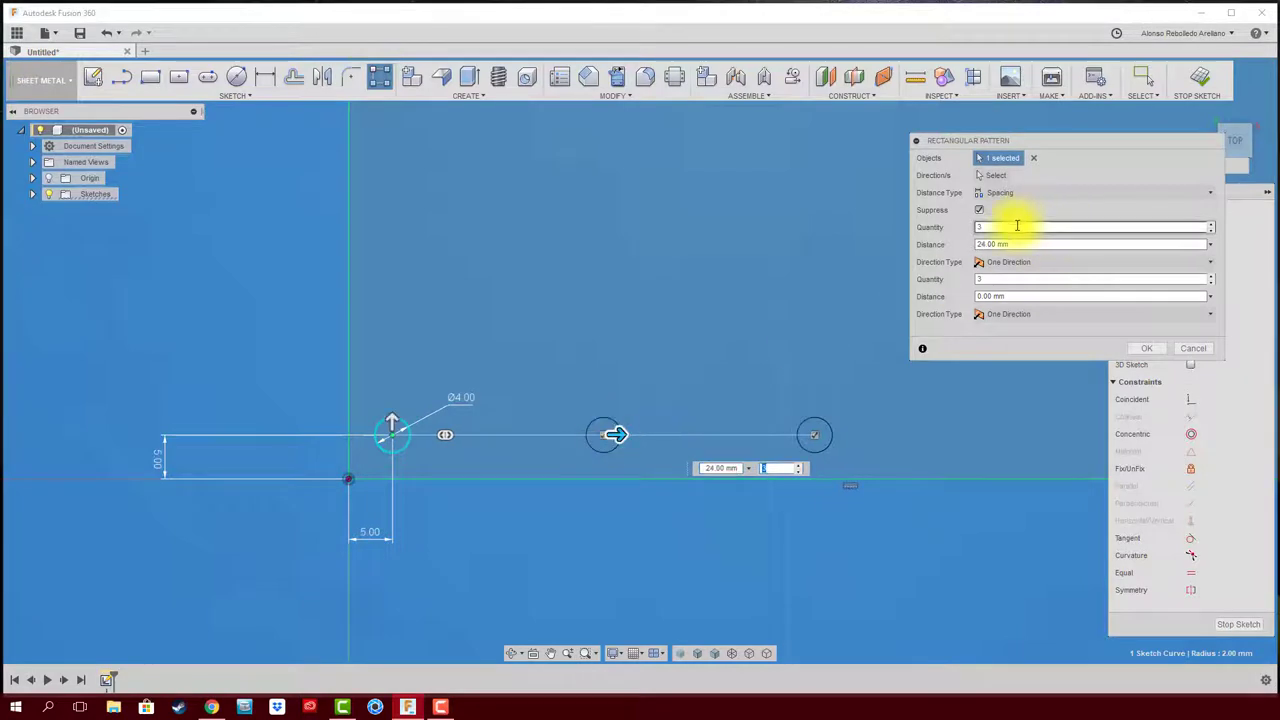
{"action": "type", "text": "5"}
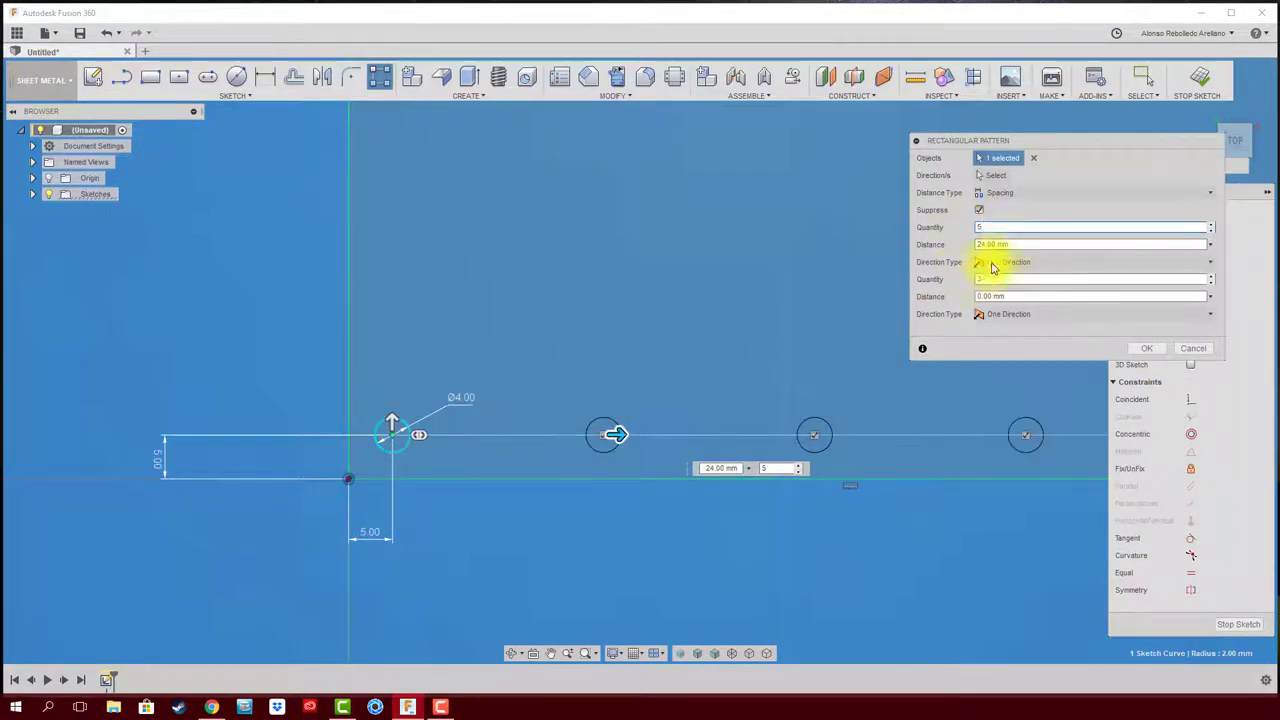
{"action": "left_click", "coordinate": [1013, 193]}
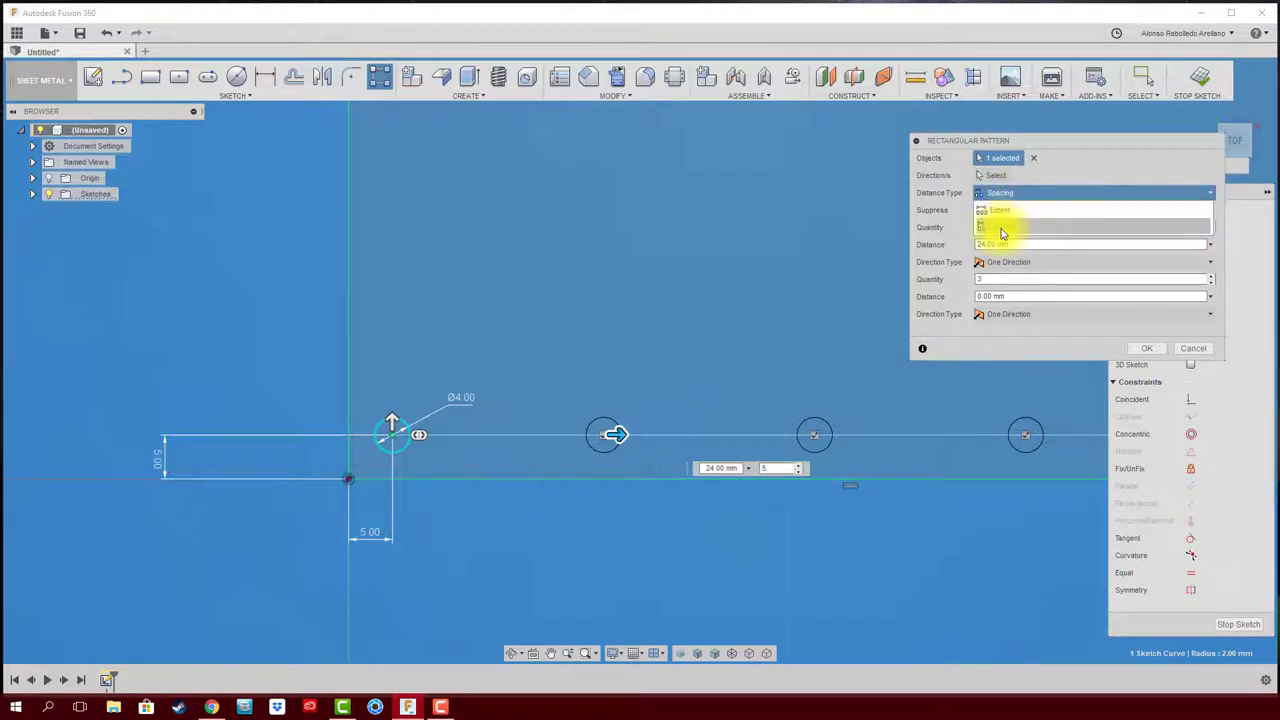
{"action": "left_click", "coordinate": [1005, 227]}
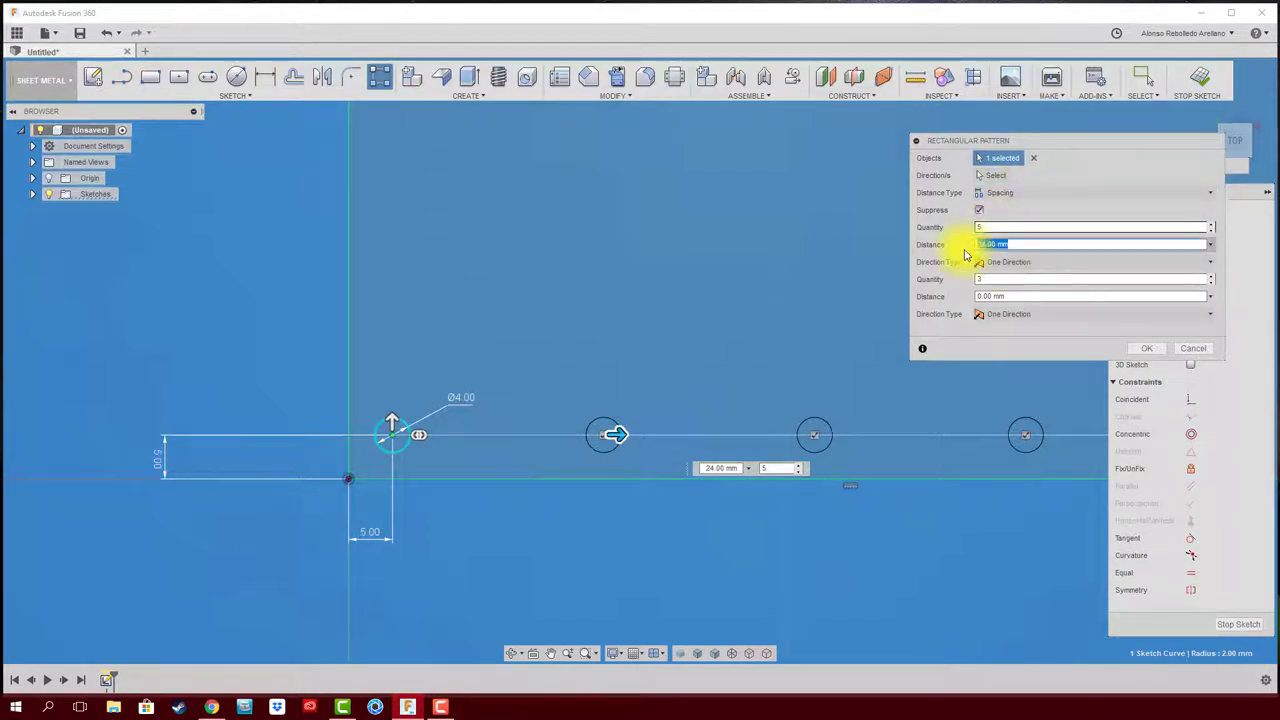
{"action": "type", "text": "10"}
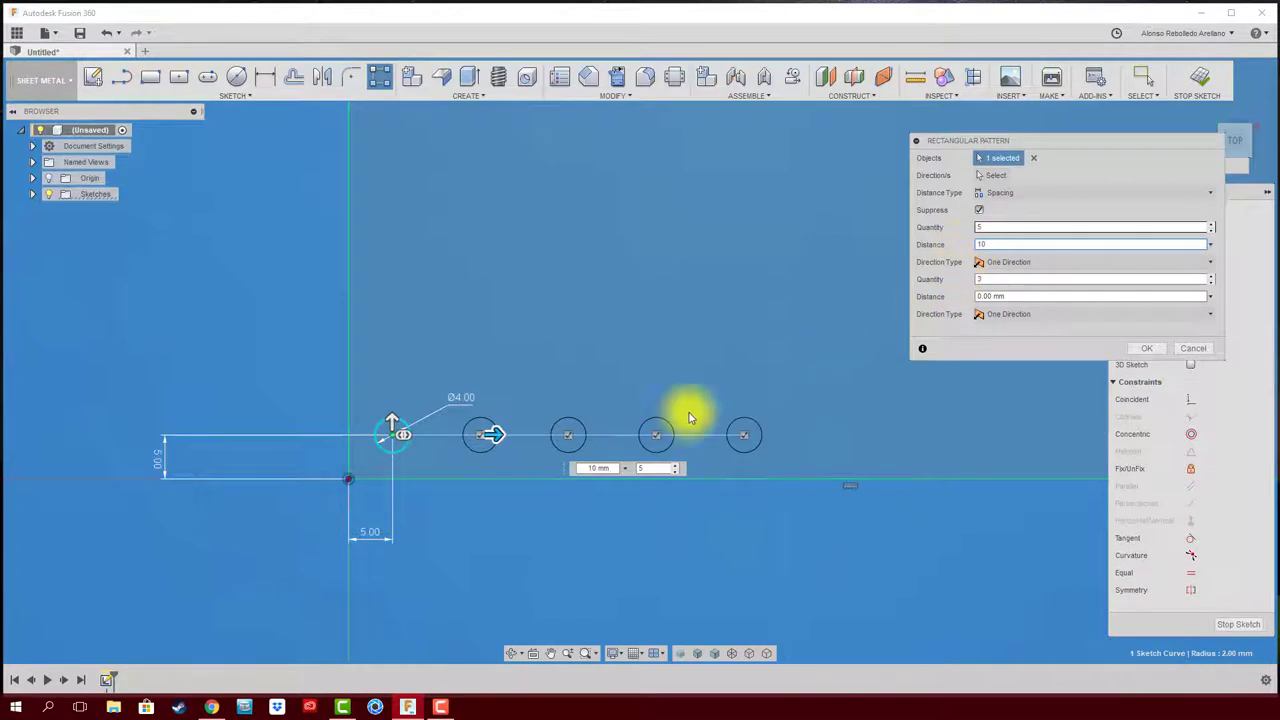
{"action": "scroll", "coordinate": [710, 468], "scroll_direction": "down", "scroll_amount": 3}
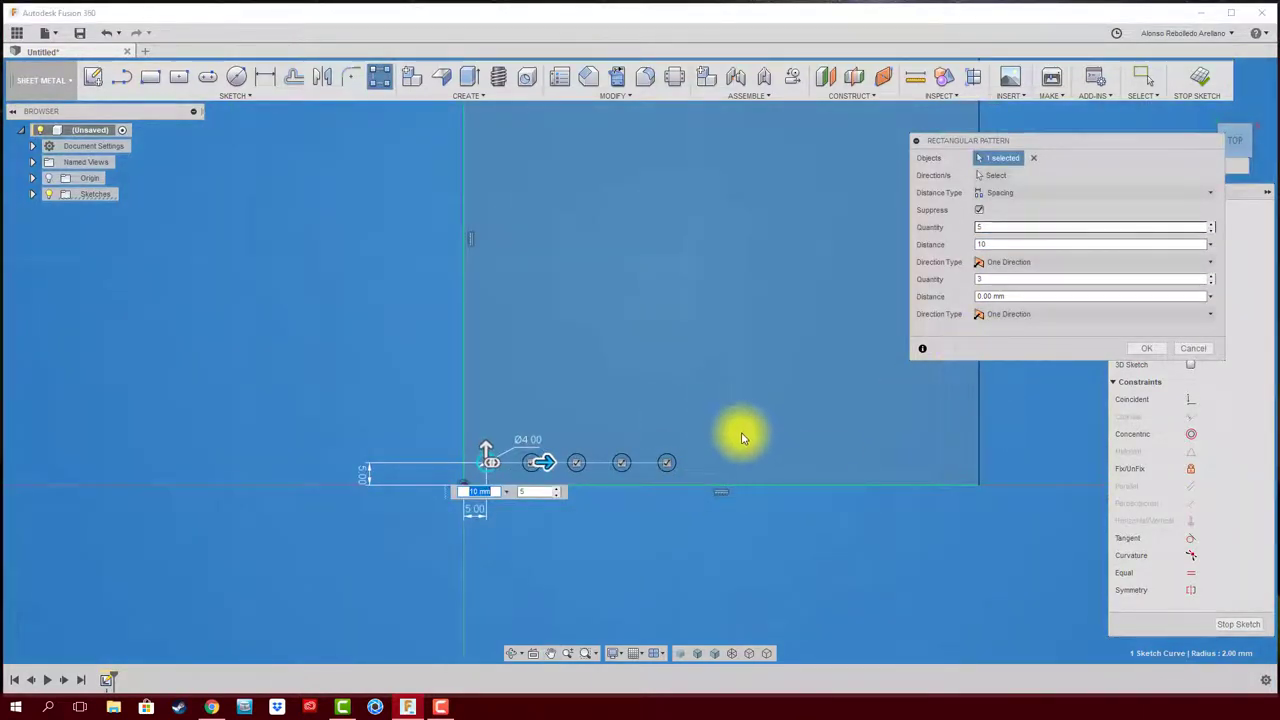
{"action": "scroll", "coordinate": [741, 437], "scroll_direction": "up", "scroll_amount": 2}
{"action": "scroll", "coordinate": [743, 420], "scroll_direction": "up", "scroll_amount": 2}
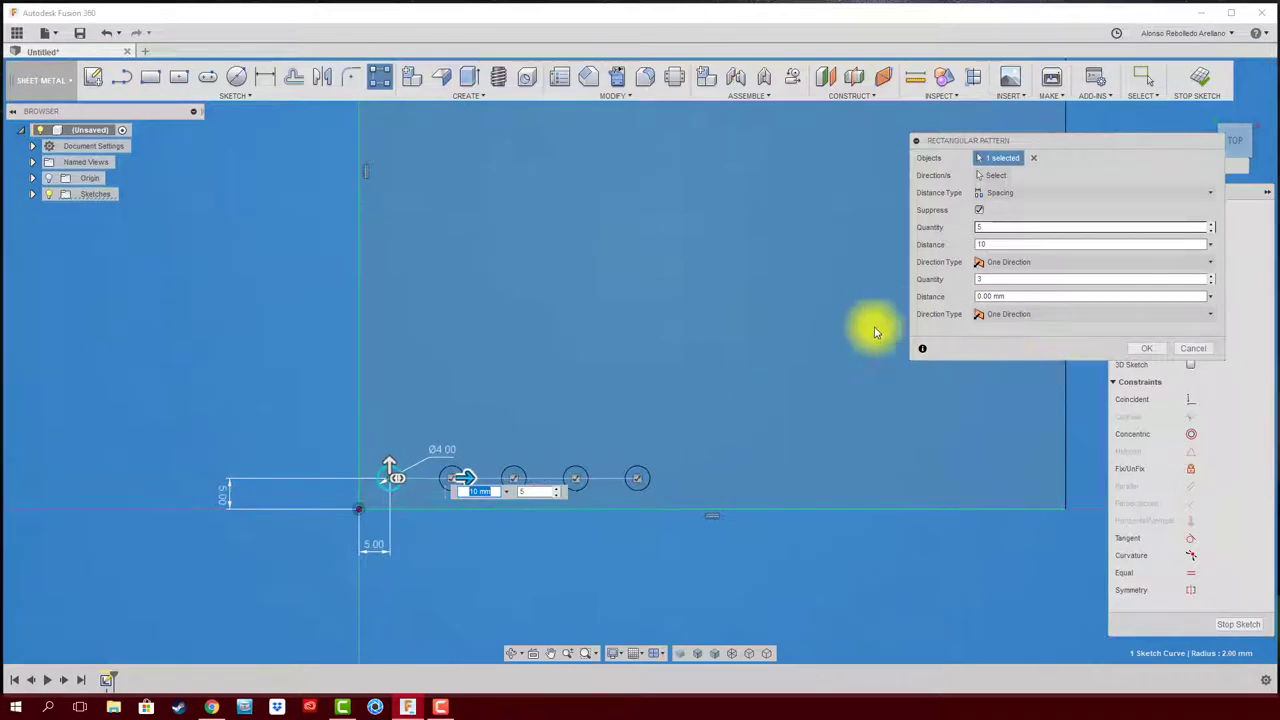
Step: Add 3 rows upward at 10 mm spacing and confirm the 5 × 3 hole pattern
{"action": "left_click", "coordinate": [211, 707]}
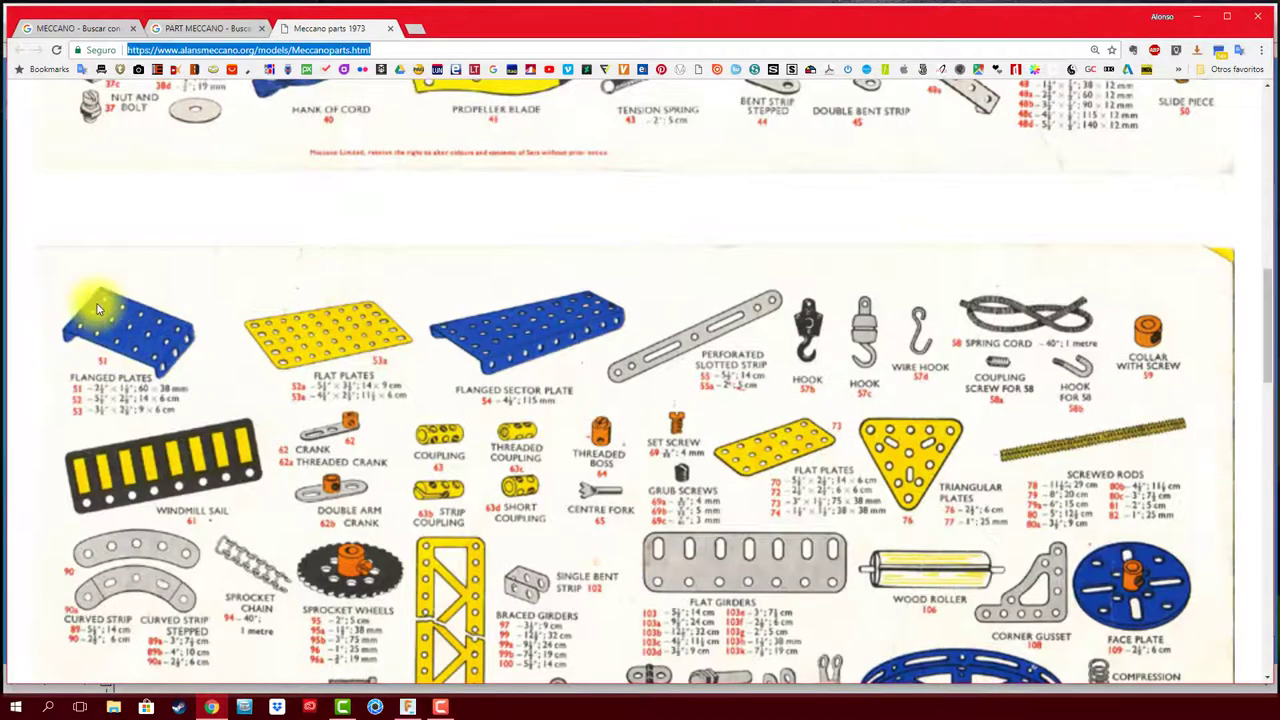
{"action": "left_click", "coordinate": [408, 707]}
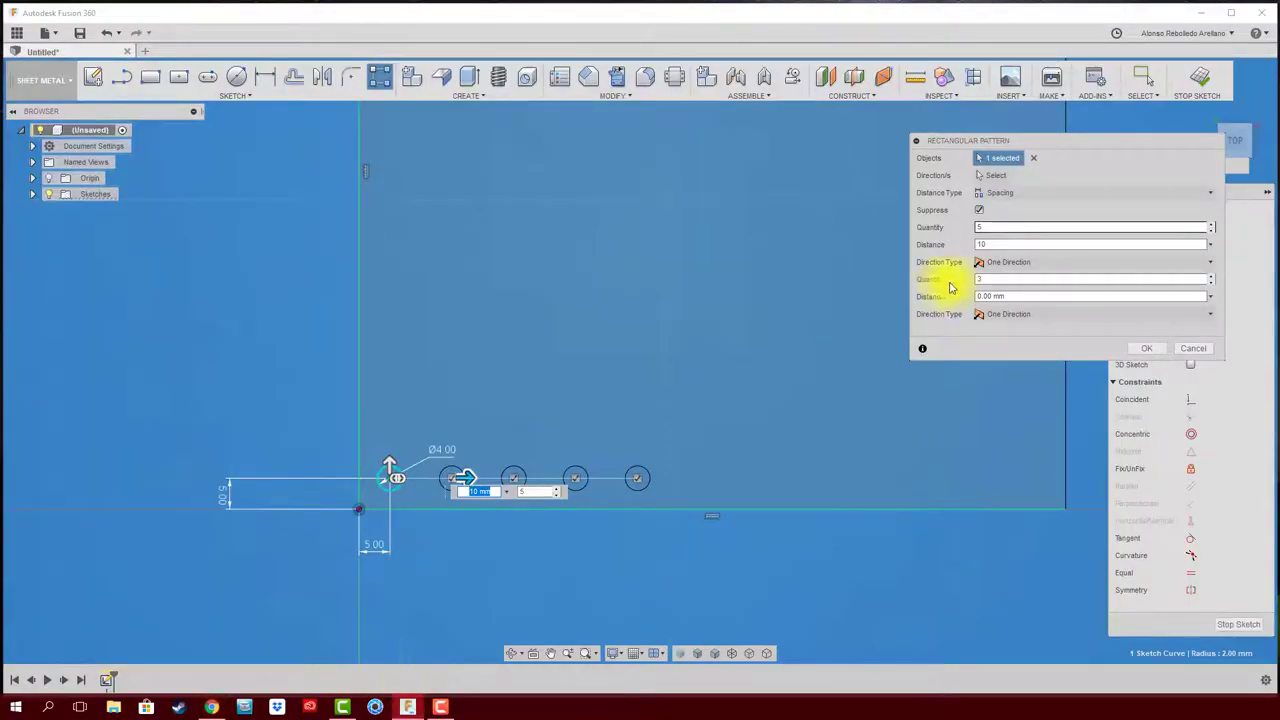
{"action": "left_click_drag", "start_coordinate": [389, 466], "coordinate": [390, 397]}
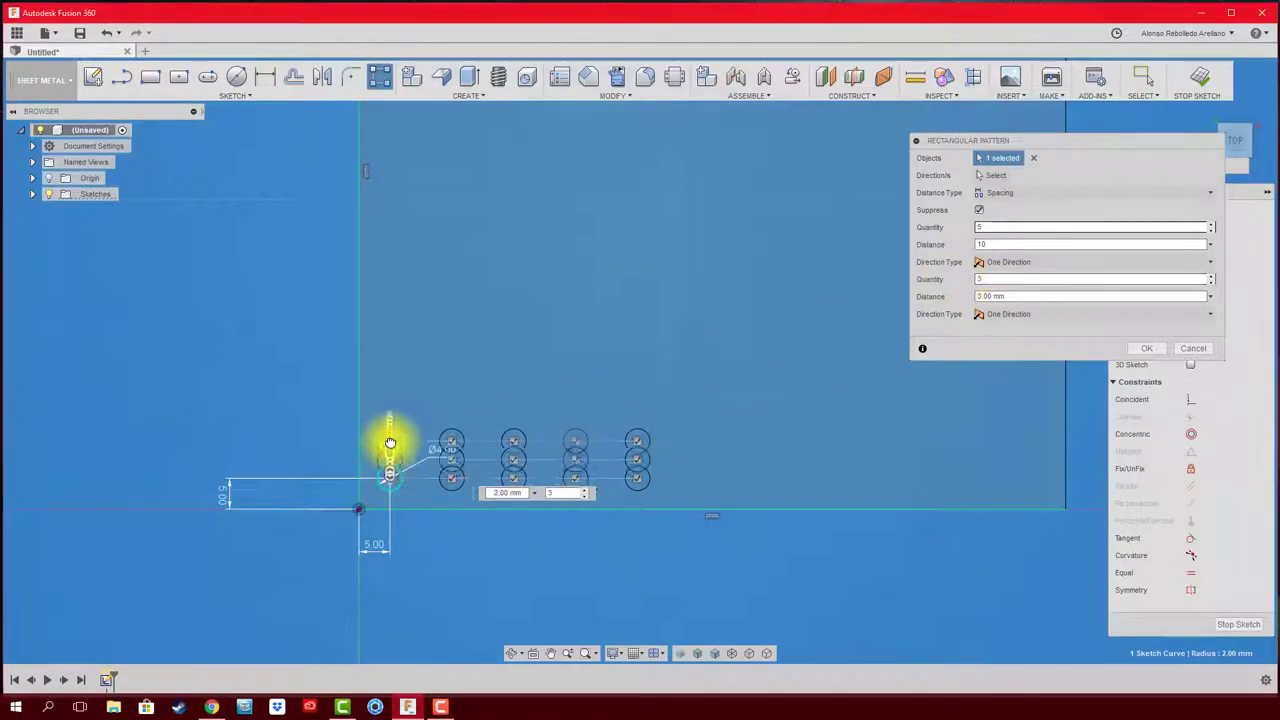
{"action": "left_click", "coordinate": [994, 278]}
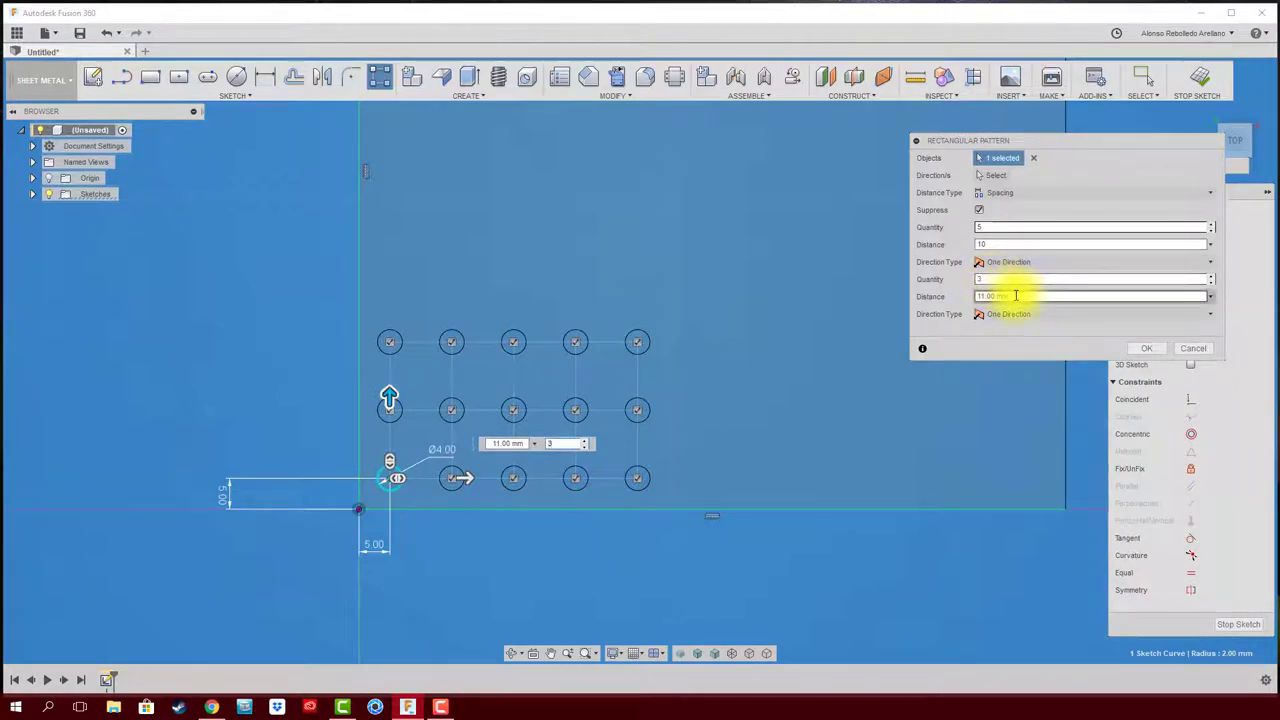
{"action": "left_click", "coordinate": [1015, 295]}
{"action": "type", "text": "10"}
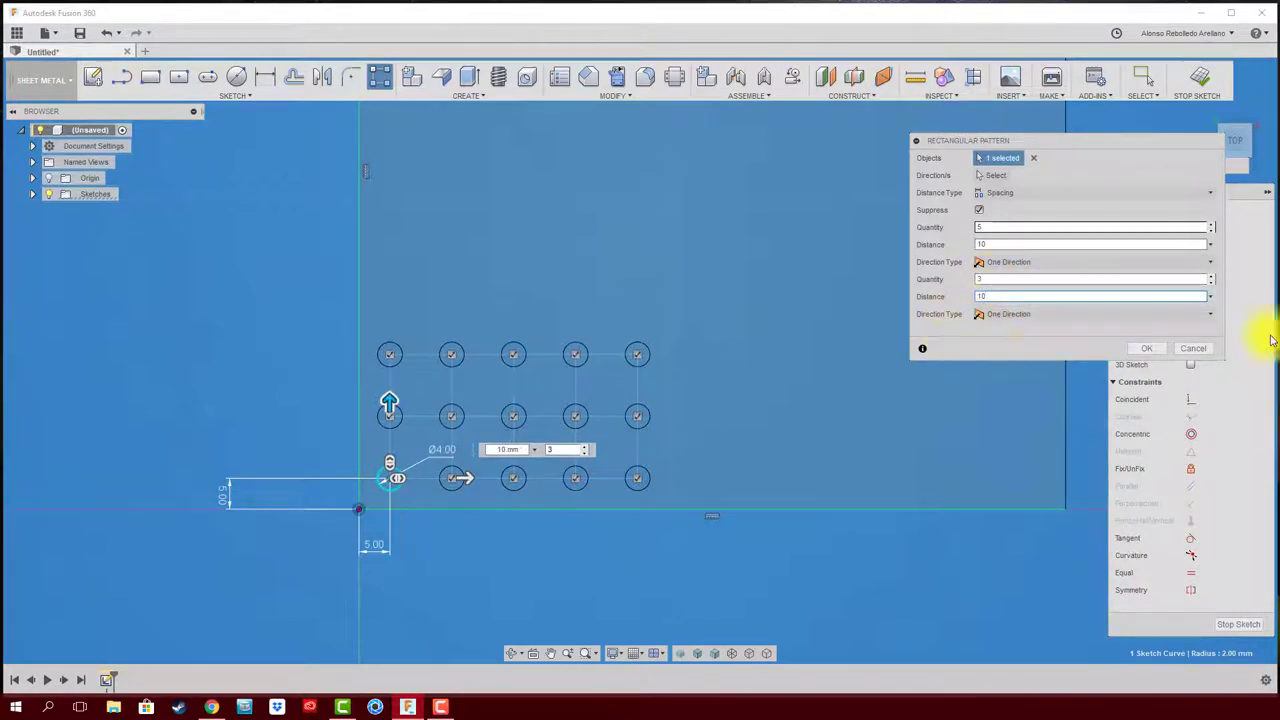
{"action": "left_click", "coordinate": [1150, 348]}
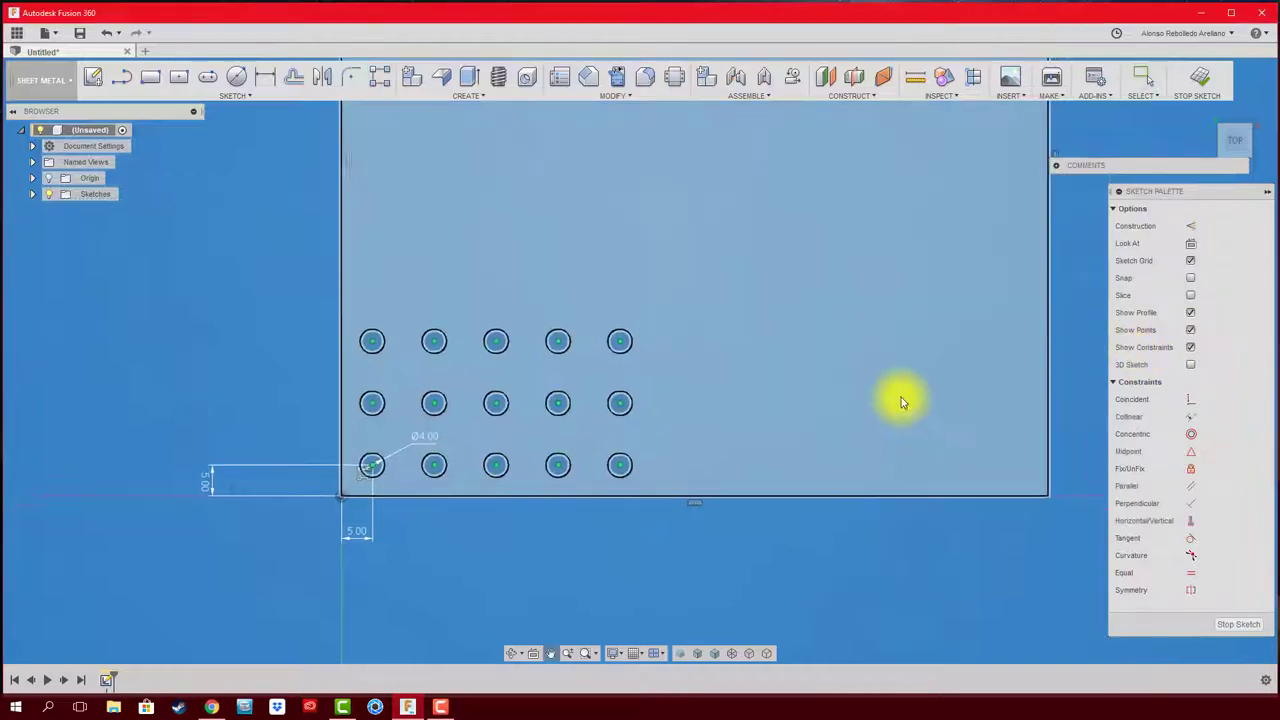
Step: Dimension the right plate edge 5 mm from the last hole's centre
{"action": "scroll", "coordinate": [523, 528], "scroll_direction": "up", "scroll_amount": 2}
{"action": "scroll", "coordinate": [705, 458], "scroll_direction": "down", "scroll_amount": 1}
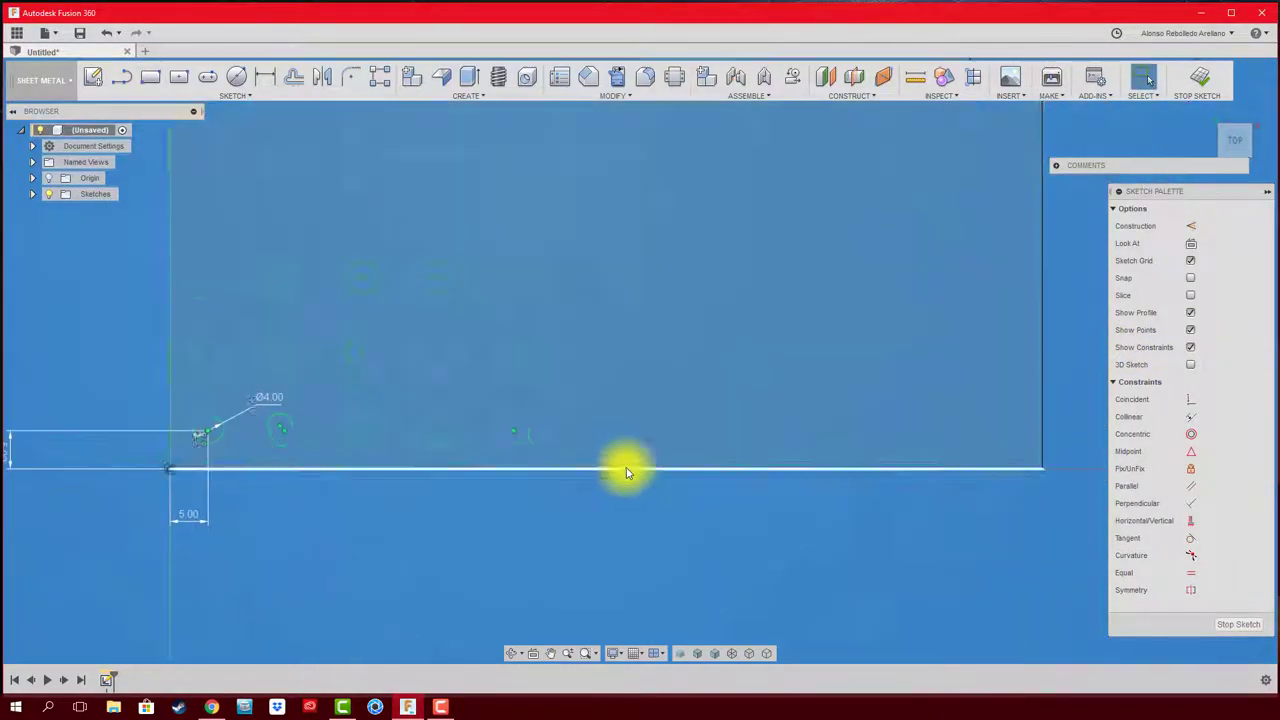
{"action": "left_click", "coordinate": [266, 510]}
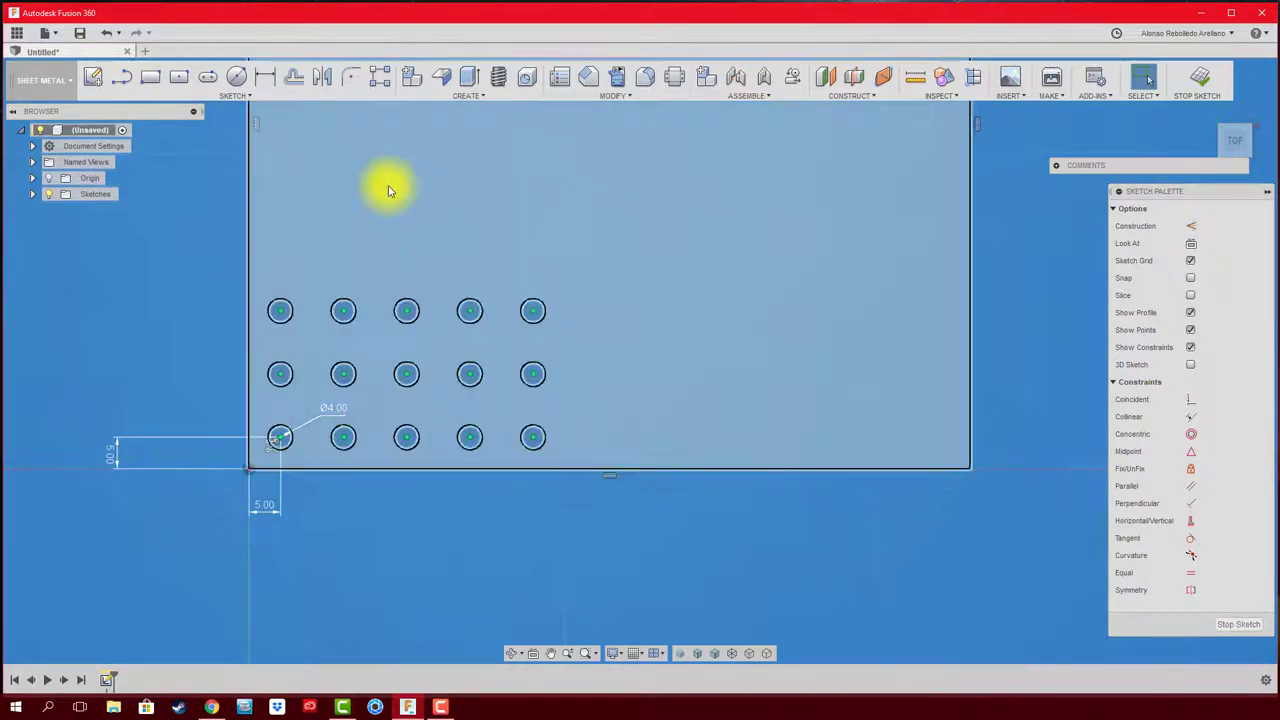
{"action": "left_click", "coordinate": [265, 77]}
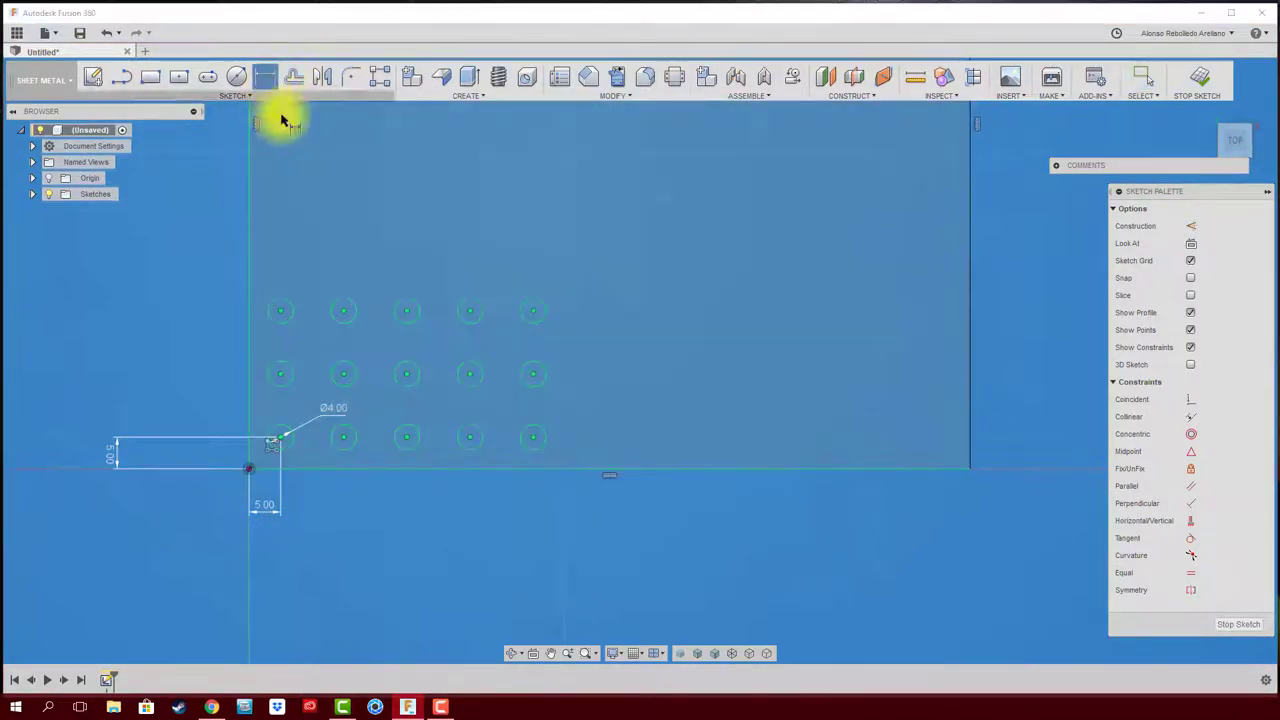
{"action": "left_click", "coordinate": [533, 437]}
{"action": "left_click", "coordinate": [968, 417]}
{"action": "left_click", "coordinate": [677, 544]}
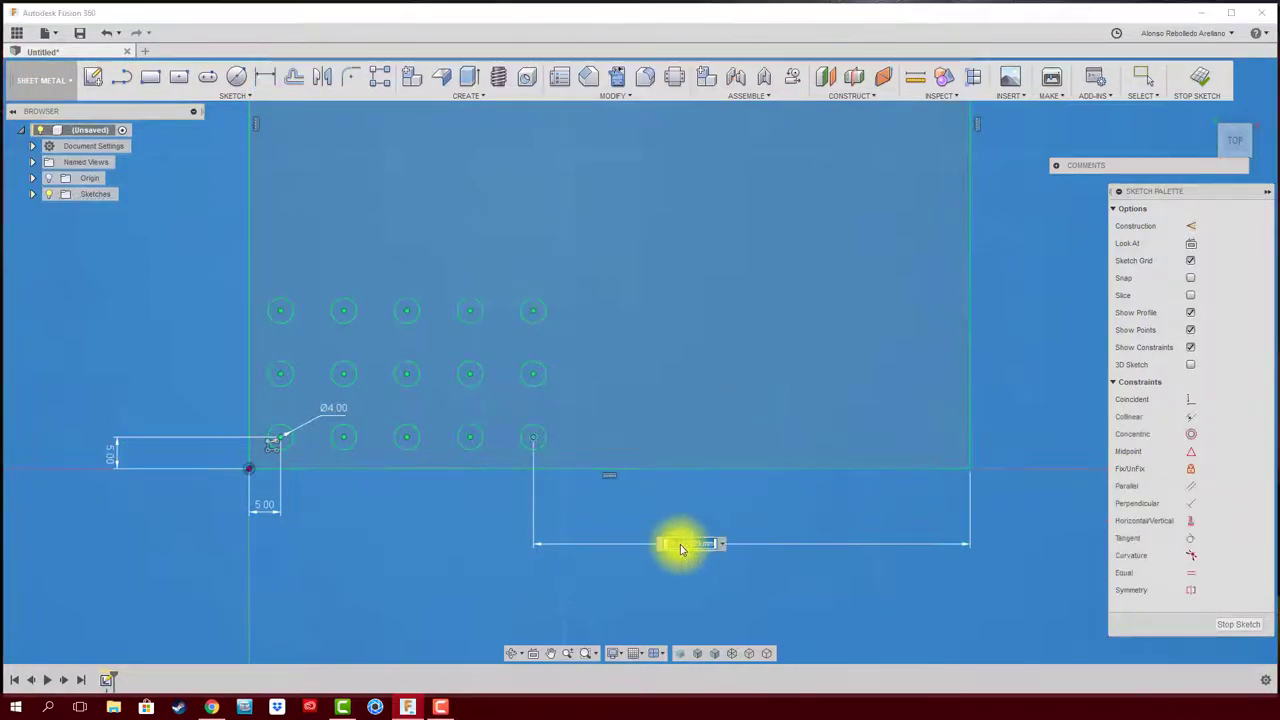
{"action": "key", "text": "Return"}
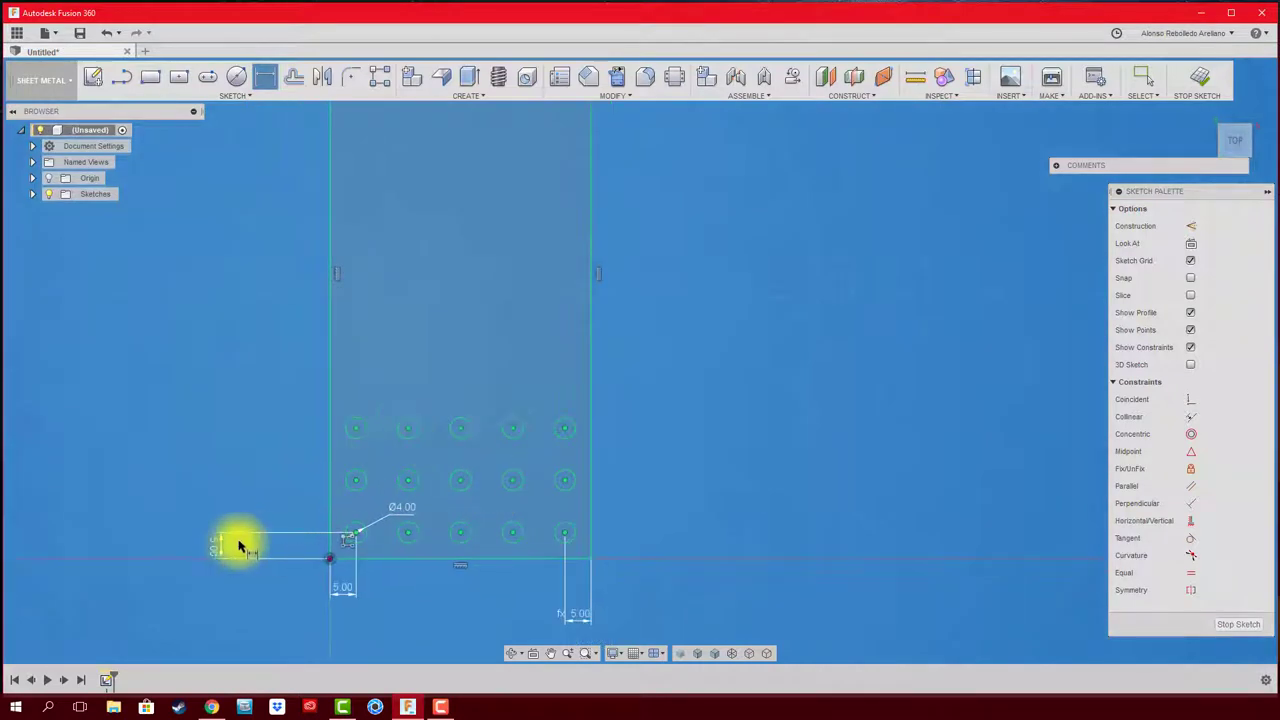
Step: Dimension the top edge 5 mm above the top-row hole centre and finish the sketch
{"action": "scroll", "coordinate": [423, 423], "scroll_direction": "down", "scroll_amount": 2}
{"action": "middle_click_drag", "start_coordinate": [423, 423], "coordinate": [446, 538]}
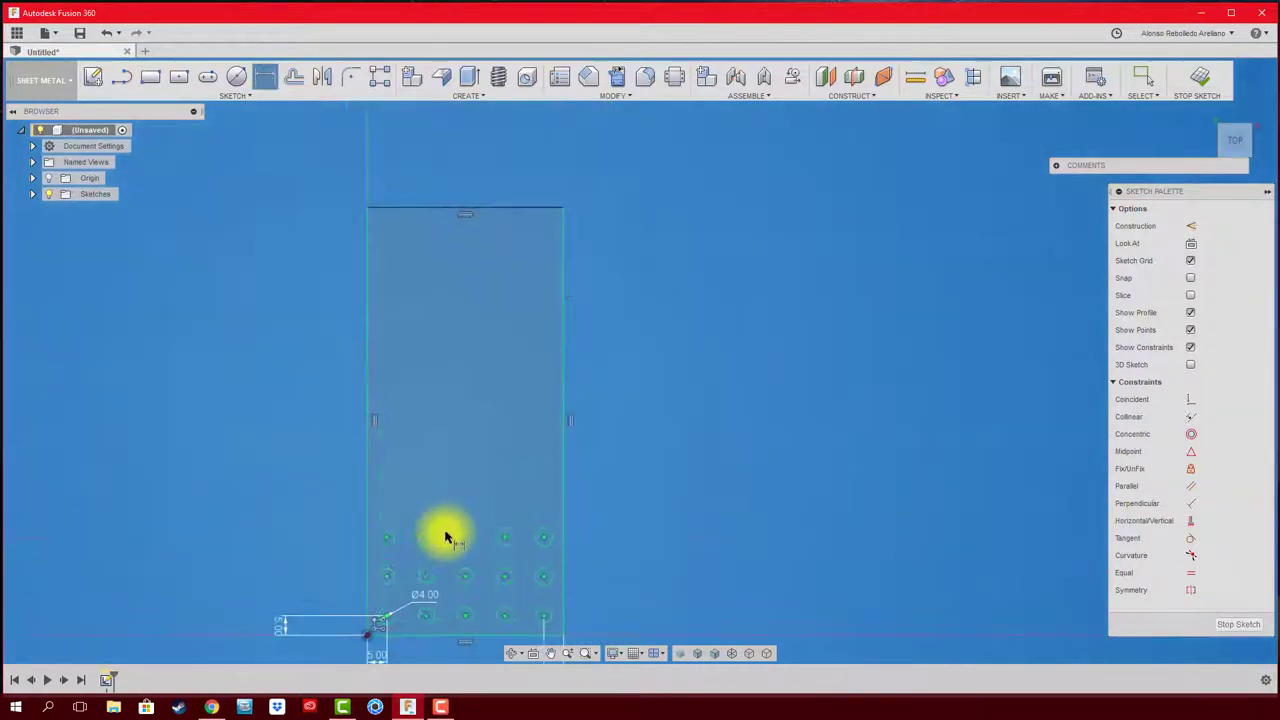
{"action": "left_click", "coordinate": [443, 209]}
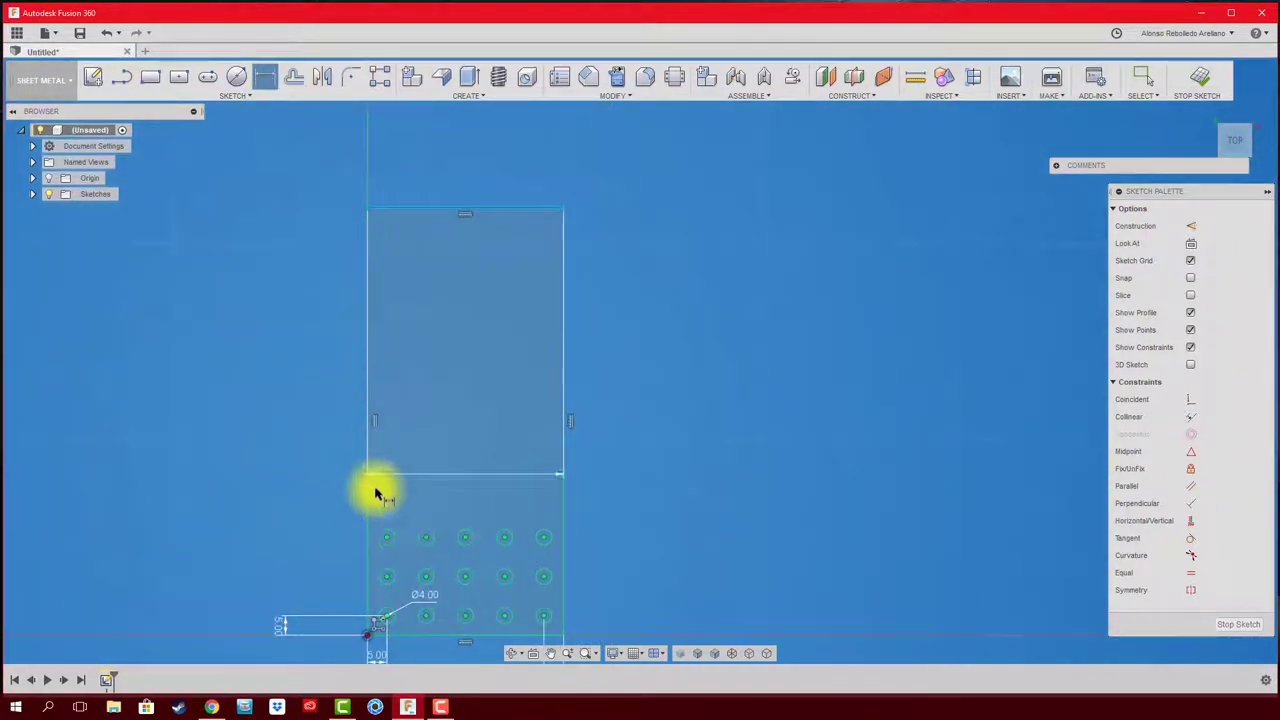
{"action": "left_click", "coordinate": [387, 538]}
{"action": "left_click", "coordinate": [312, 443]}
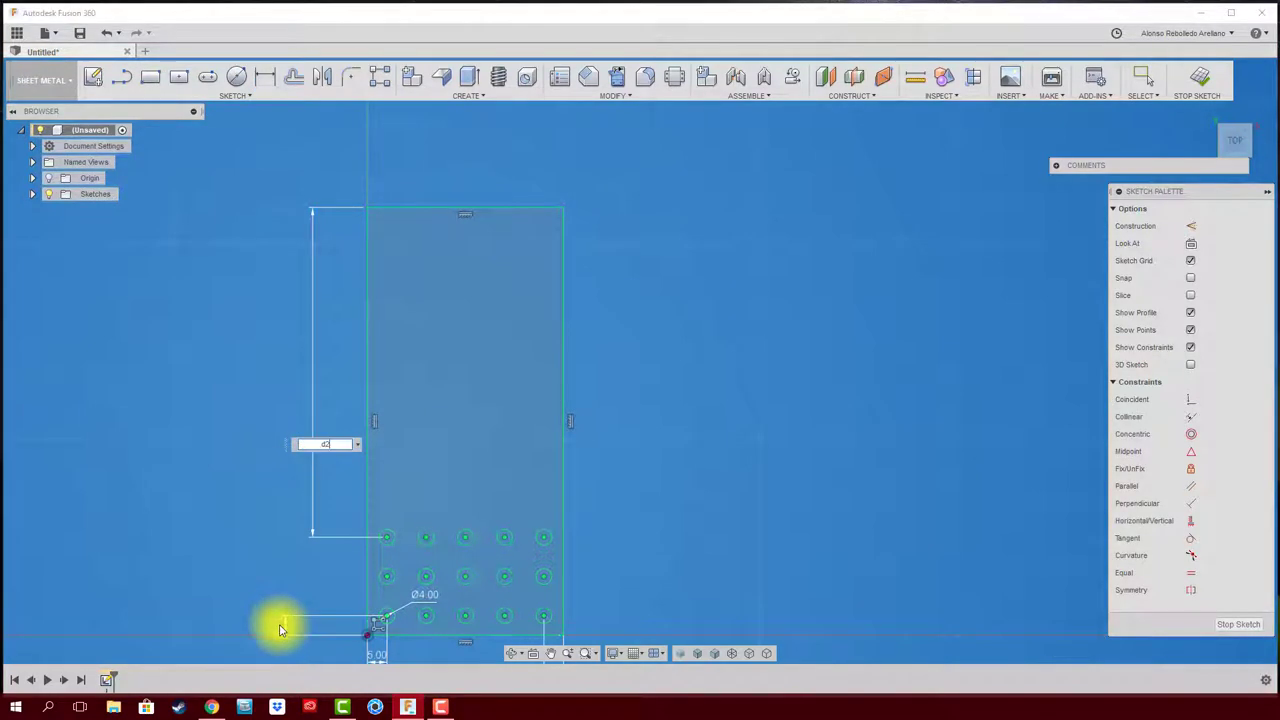
{"action": "type", "text": "5"}
{"action": "key", "text": "Return"}
{"action": "middle_click_drag", "start_coordinate": [563, 529], "coordinate": [777, 257]}
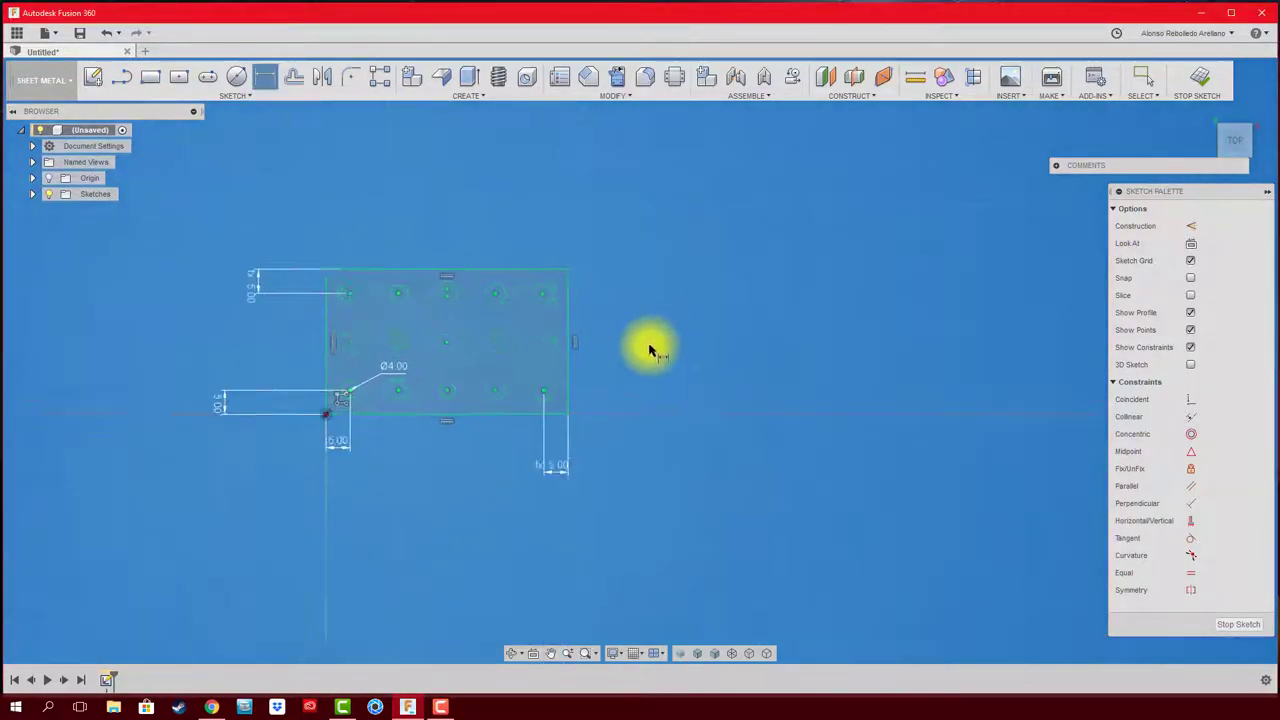
{"action": "scroll", "coordinate": [650, 350], "scroll_direction": "up", "scroll_amount": 1}
{"action": "middle_click_drag", "start_coordinate": [650, 350], "coordinate": [734, 343], "text": "shift"}
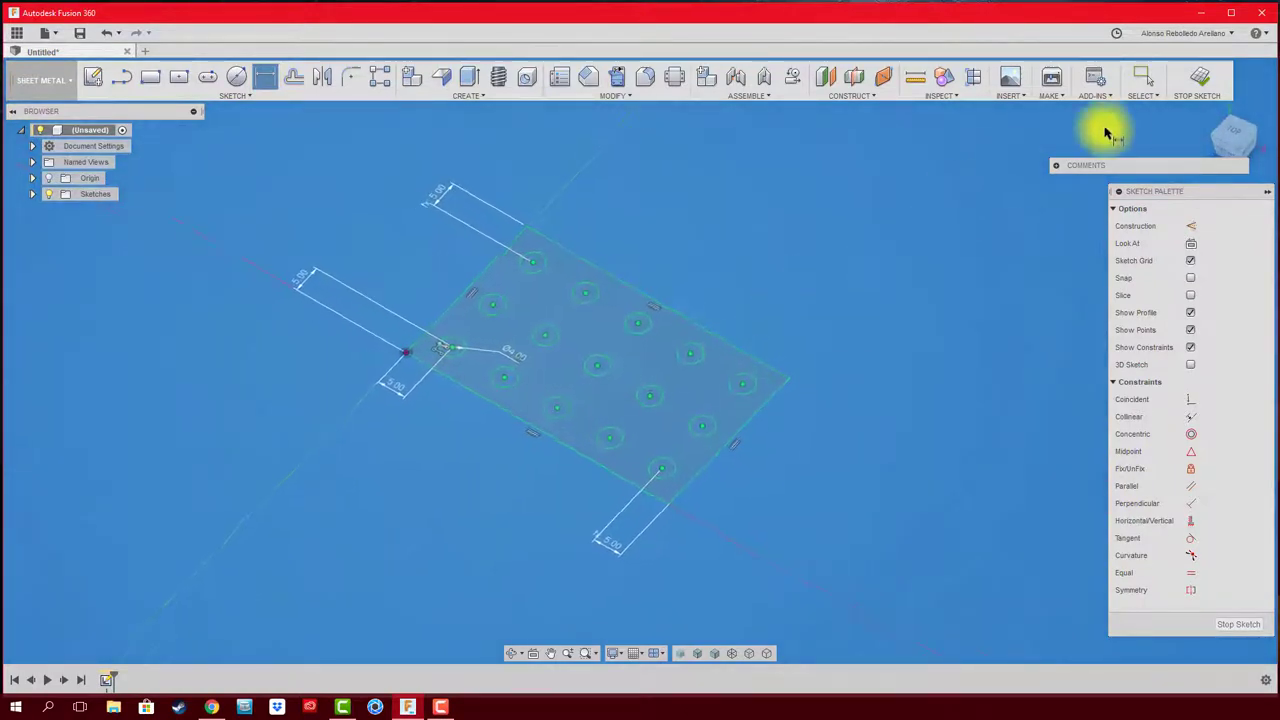
{"action": "left_click", "coordinate": [1201, 82]}
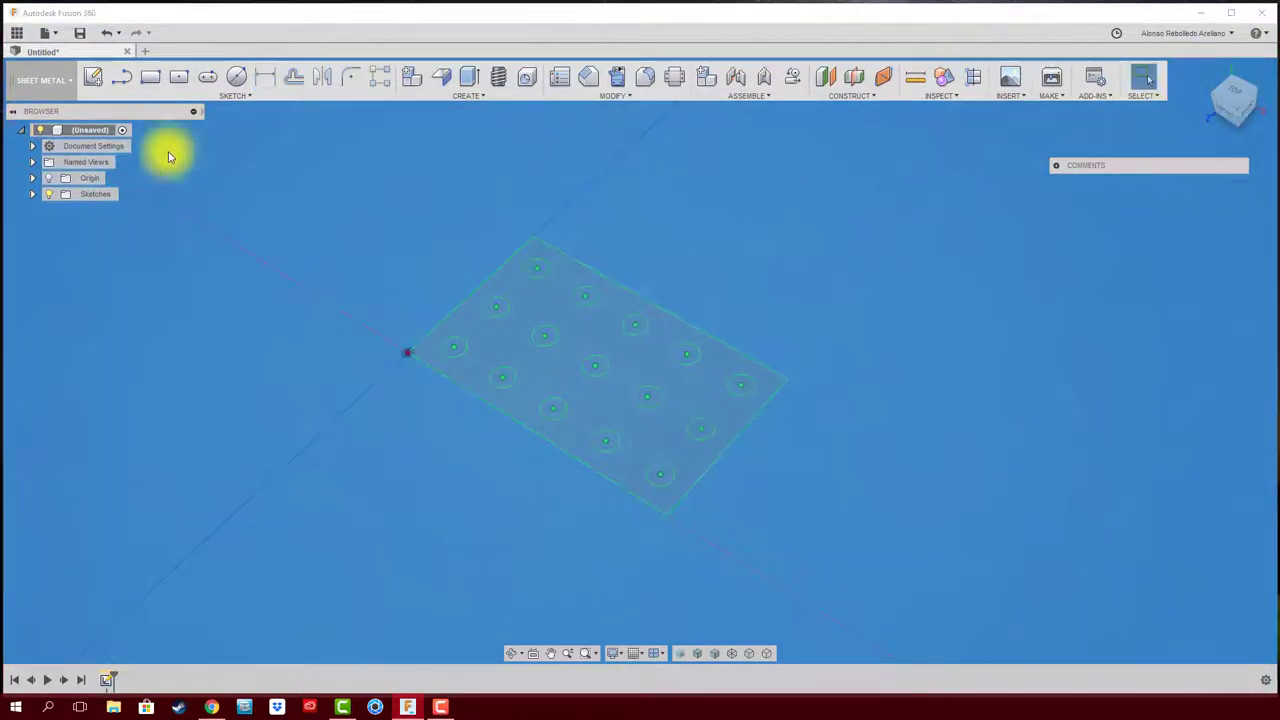
Step: Create a sheet-metal flange body from the plate profile and zoom to a corner
{"action": "left_click", "coordinate": [453, 90]}
{"action": "left_click", "coordinate": [571, 300]}
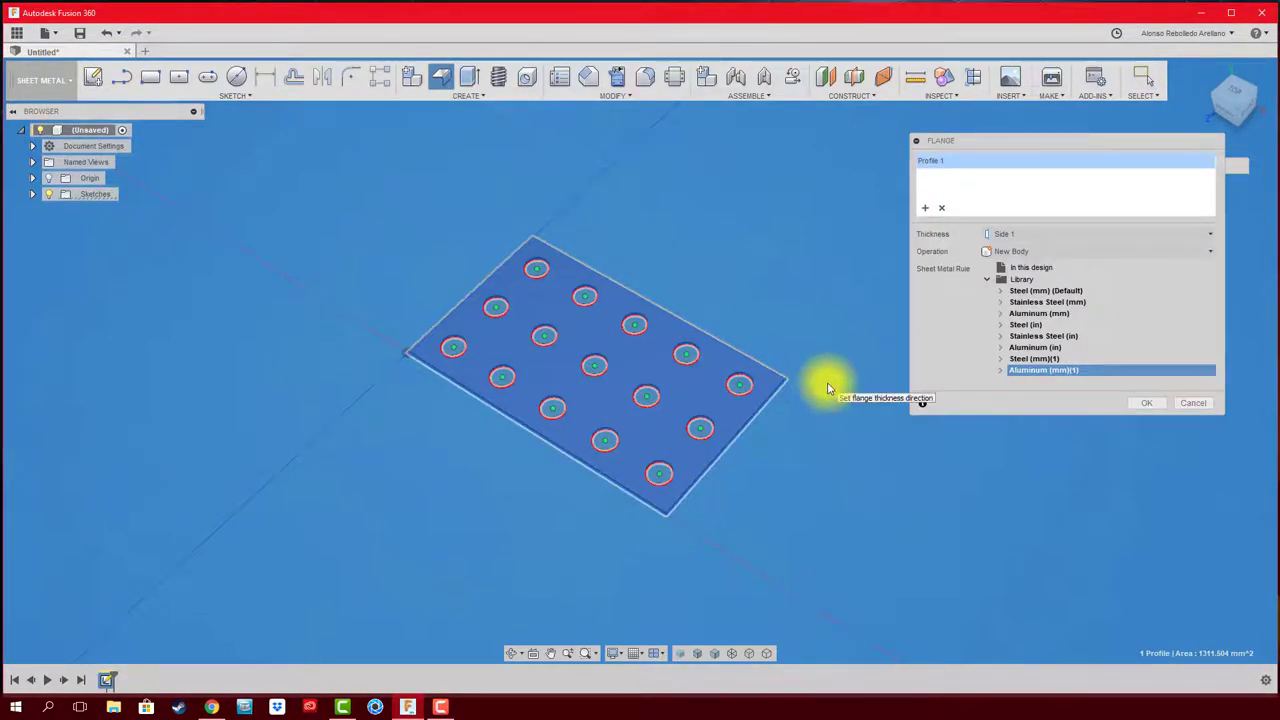
{"action": "left_click", "coordinate": [1145, 403]}
{"action": "scroll", "coordinate": [763, 477], "scroll_direction": "up", "scroll_amount": 3}
{"action": "scroll", "coordinate": [757, 480], "scroll_direction": "up", "scroll_amount": 3}
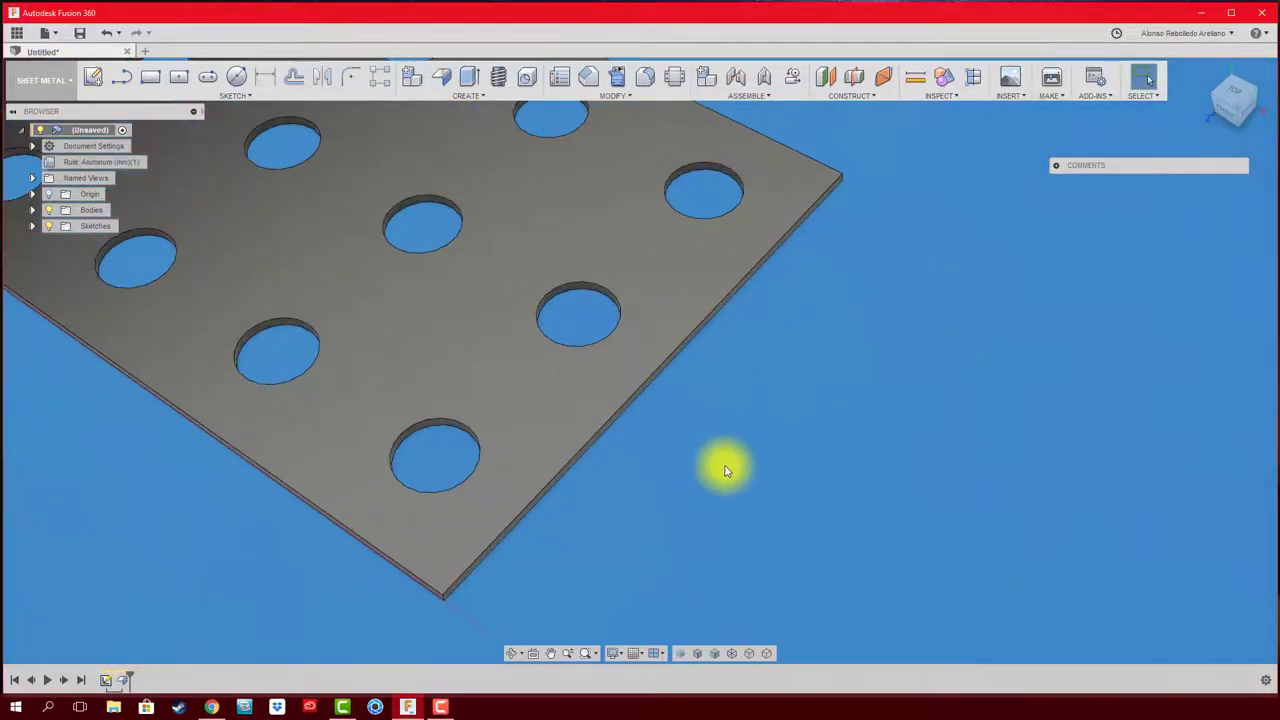
{"action": "middle_click_drag", "start_coordinate": [726, 470], "coordinate": [686, 343]}
{"action": "scroll", "coordinate": [656, 288], "scroll_direction": "up", "scroll_amount": 2}
{"action": "scroll", "coordinate": [656, 286], "scroll_direction": "up", "scroll_amount": 2}
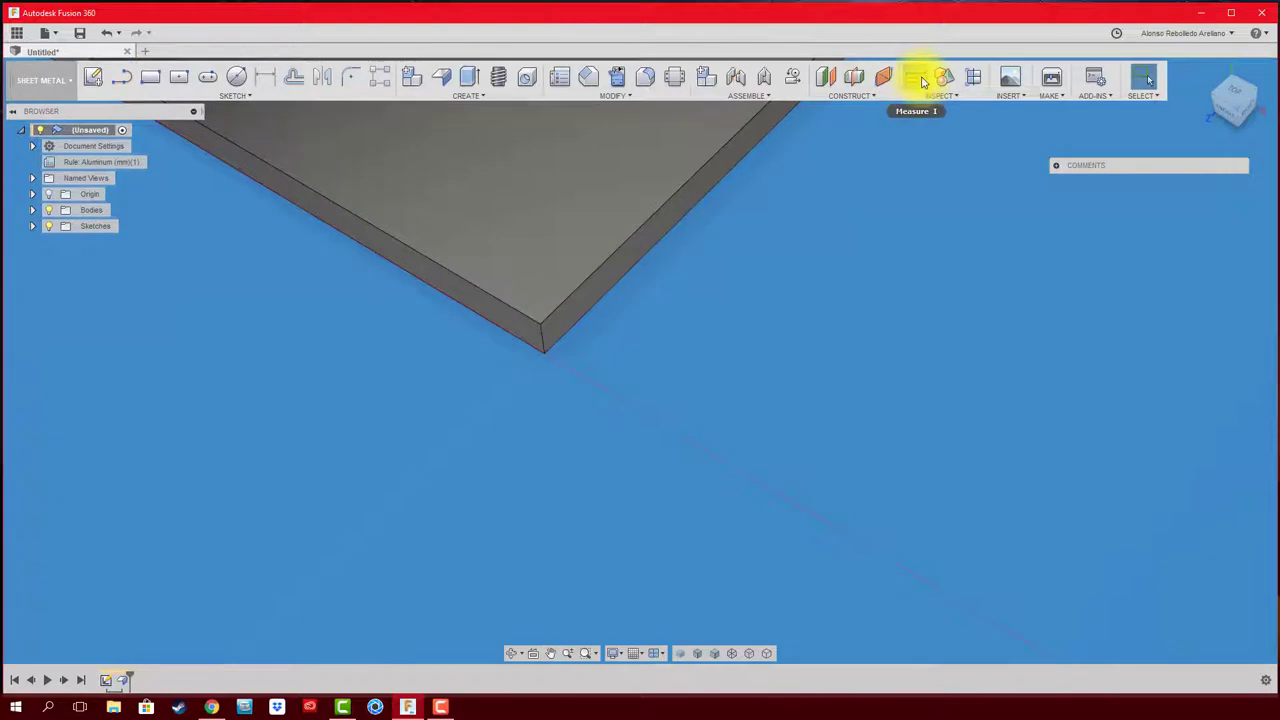
Step: Measure the plate edge thickness as 0.50 mm, close Measure and zoom out
{"action": "left_click", "coordinate": [922, 80]}
{"action": "left_click", "coordinate": [543, 347]}
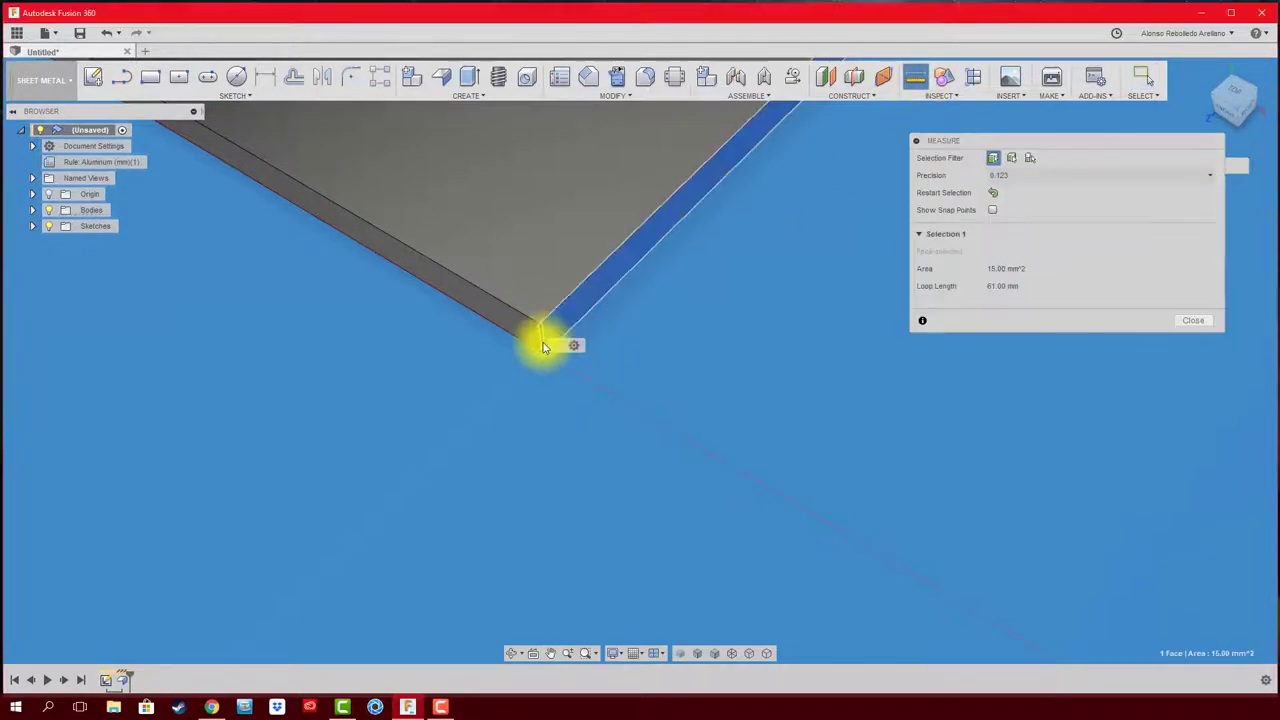
{"action": "left_click", "coordinate": [543, 347]}
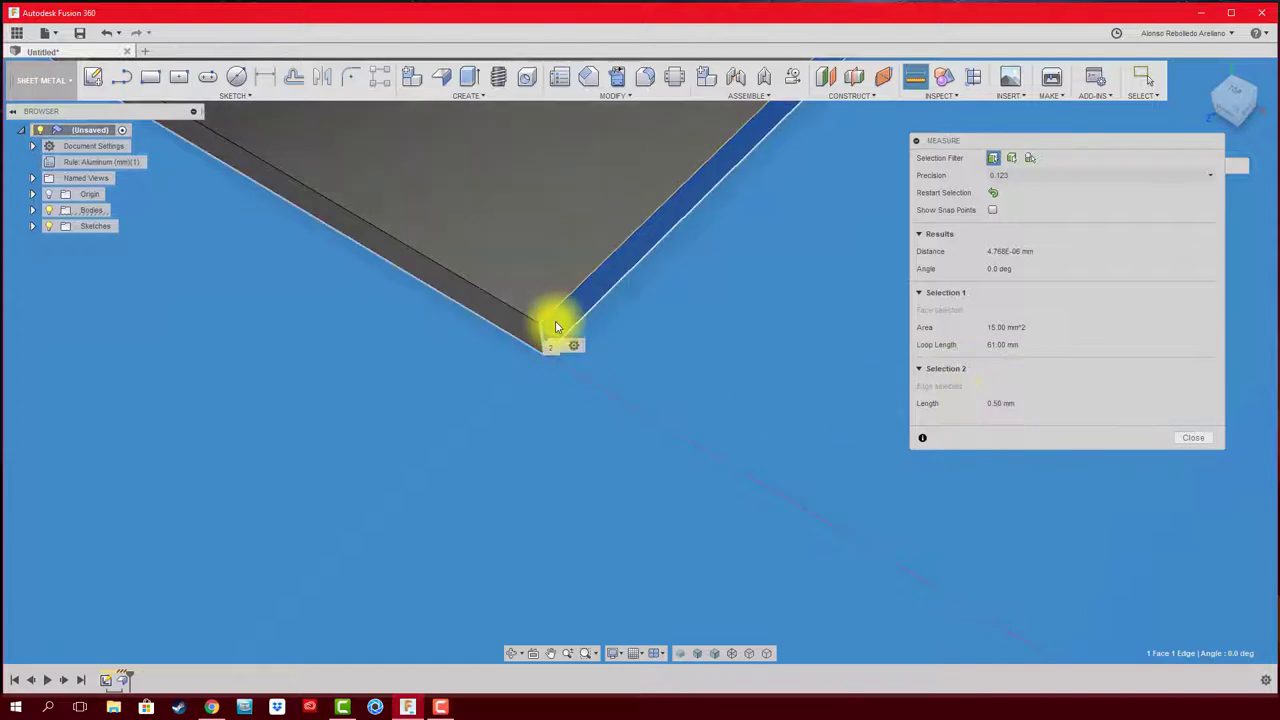
{"action": "left_click", "coordinate": [1193, 438]}
{"action": "scroll", "coordinate": [804, 461], "scroll_direction": "down", "scroll_amount": 5}
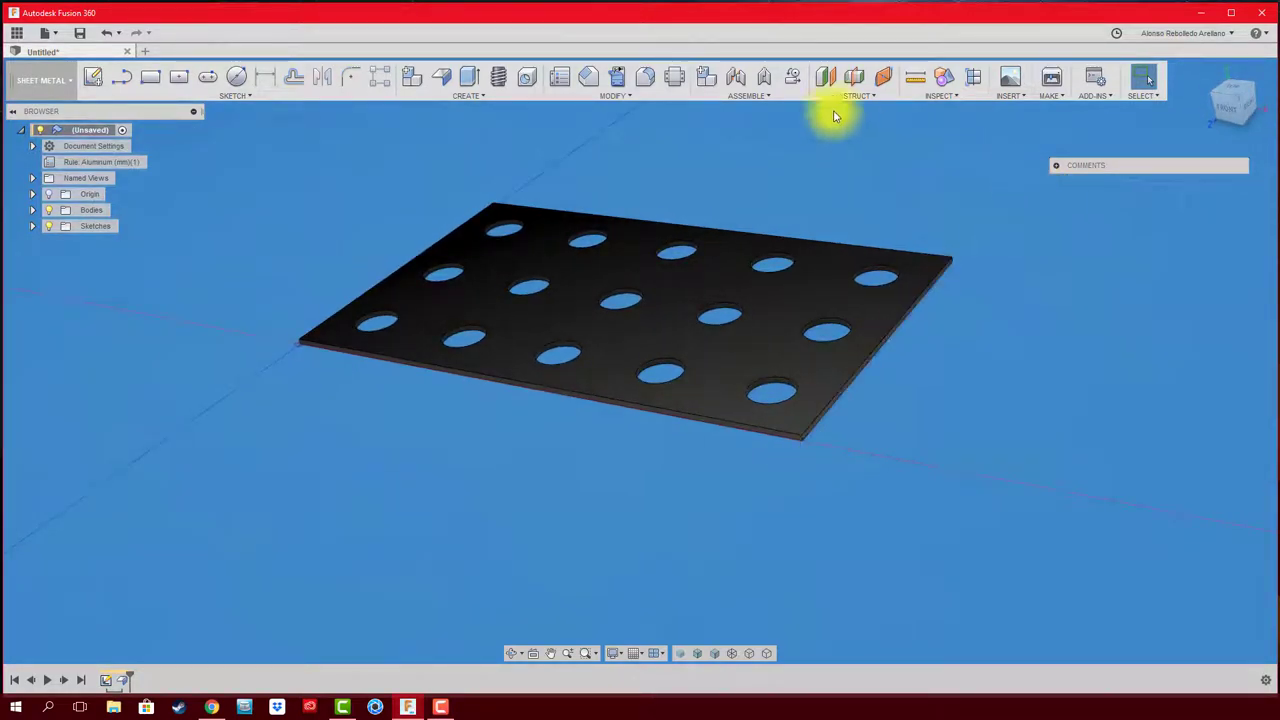
Step: Start a Flange on two opposite plate edges and pull out their height
{"action": "left_click", "coordinate": [441, 86]}
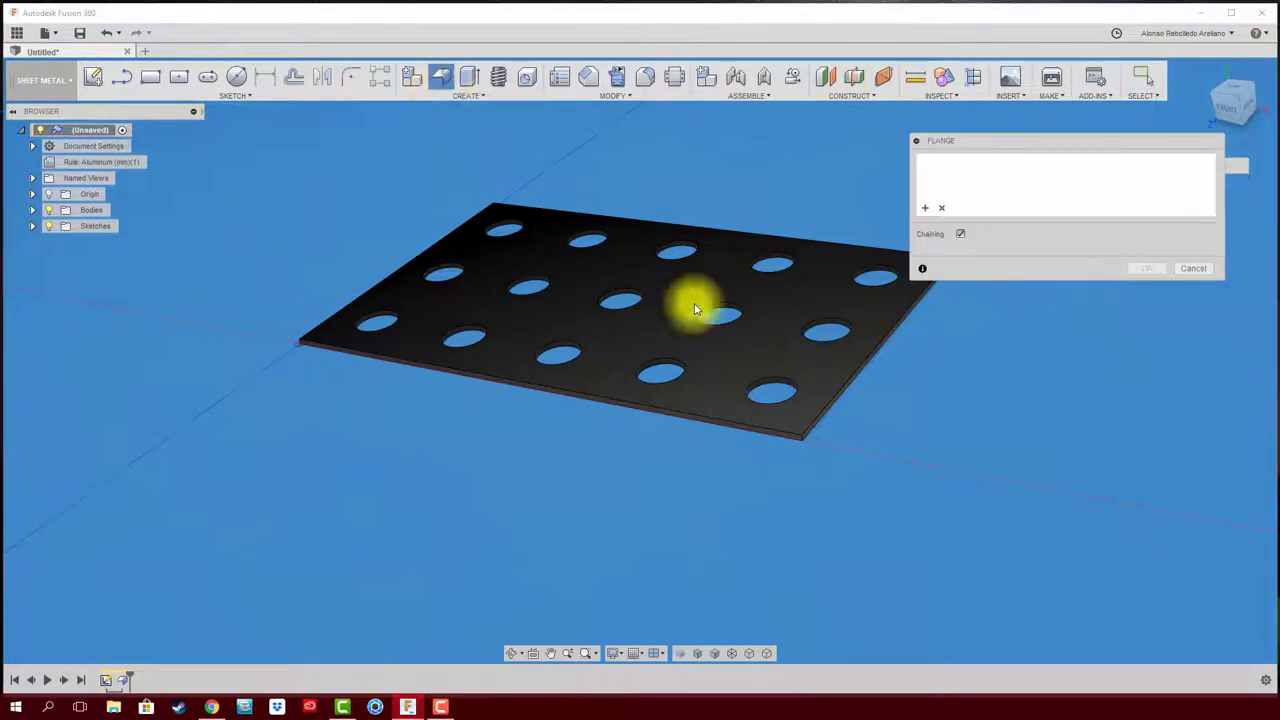
{"action": "scroll", "coordinate": [857, 420], "scroll_direction": "up", "scroll_amount": 3}
{"action": "scroll", "coordinate": [857, 420], "scroll_direction": "up", "scroll_amount": 2}
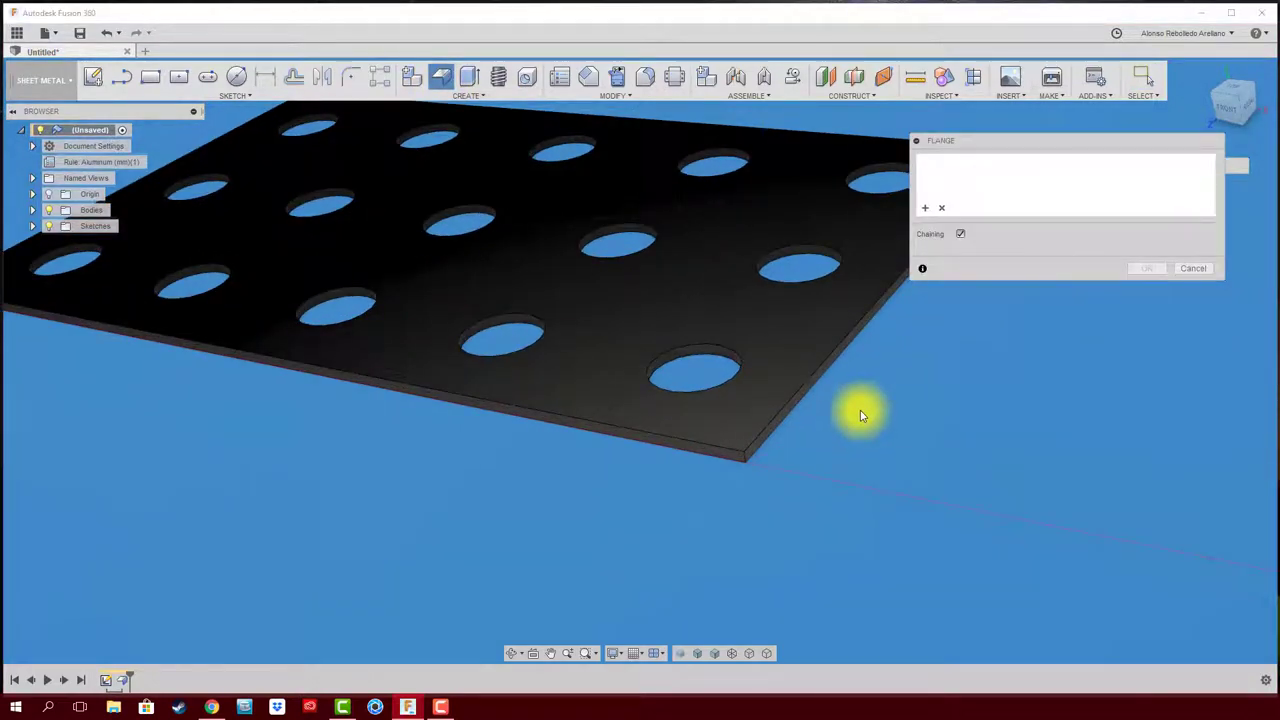
{"action": "left_click", "coordinate": [779, 421]}
{"action": "scroll", "coordinate": [790, 447], "scroll_direction": "down", "scroll_amount": 3}
{"action": "scroll", "coordinate": [677, 431], "scroll_direction": "down", "scroll_amount": 1}
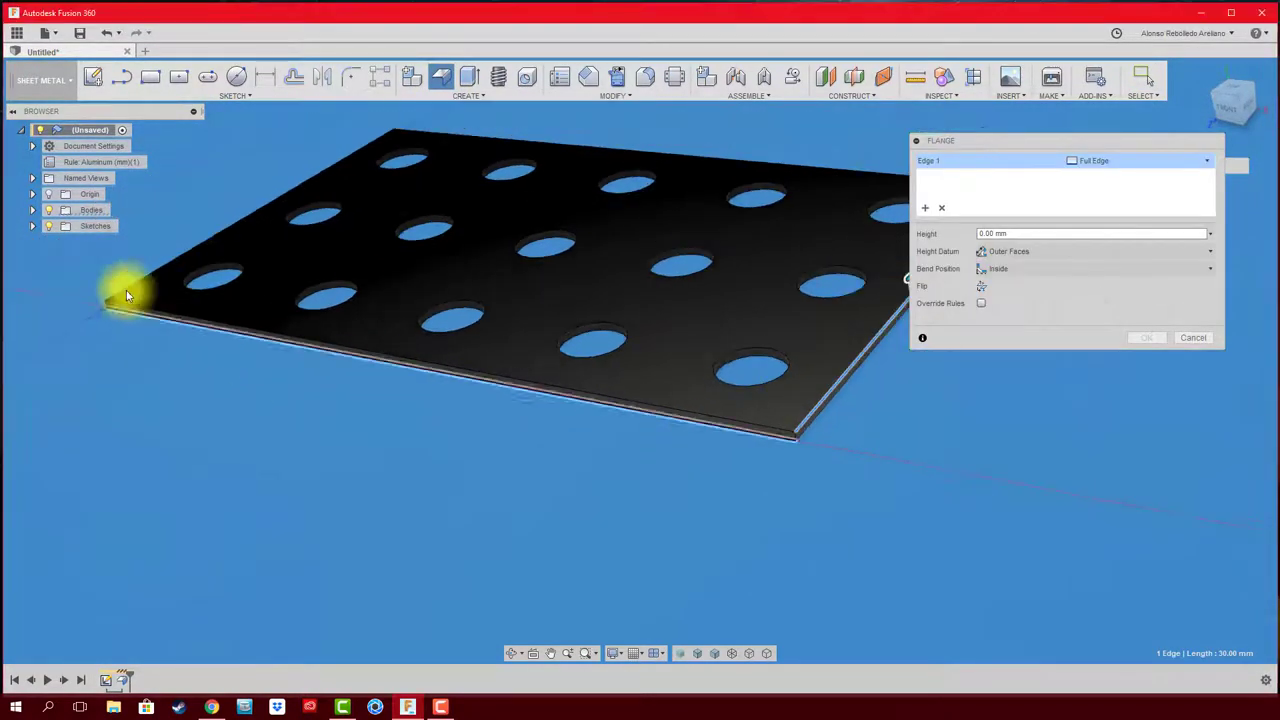
{"action": "left_click", "coordinate": [134, 281]}
{"action": "scroll", "coordinate": [280, 355], "scroll_direction": "up", "scroll_amount": 2}
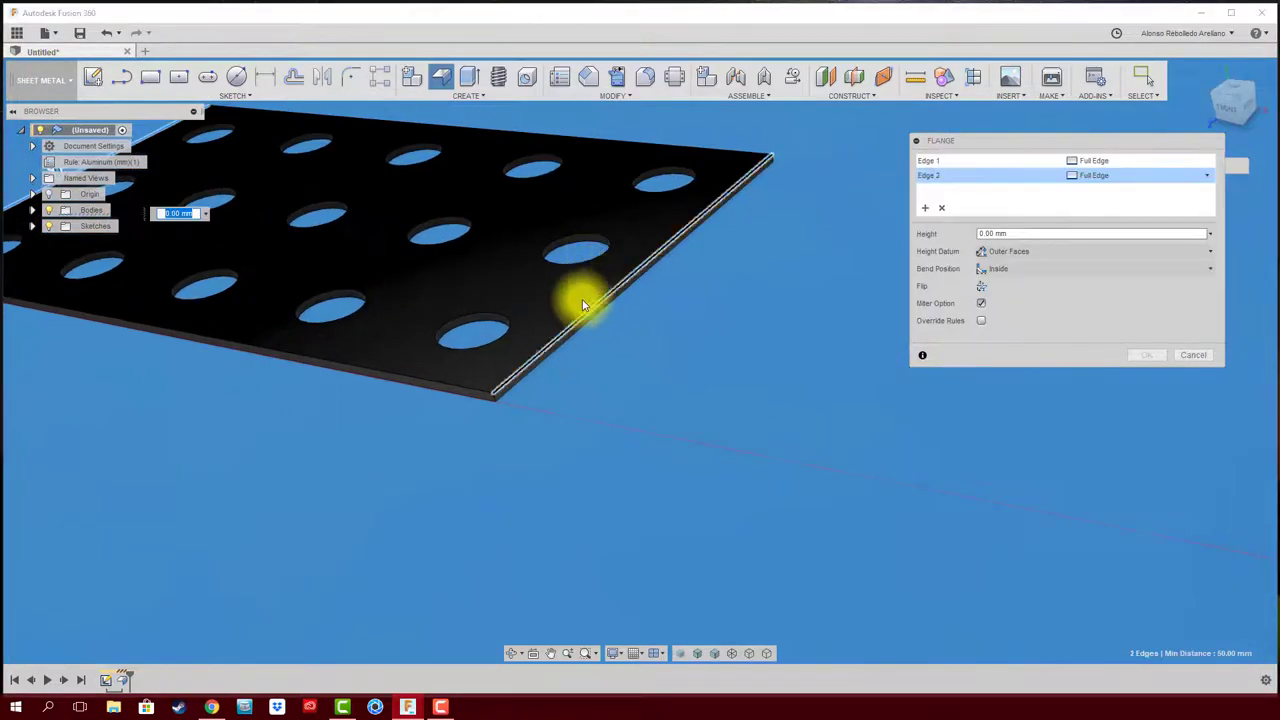
{"action": "scroll", "coordinate": [630, 340], "scroll_direction": "down", "scroll_amount": 2}
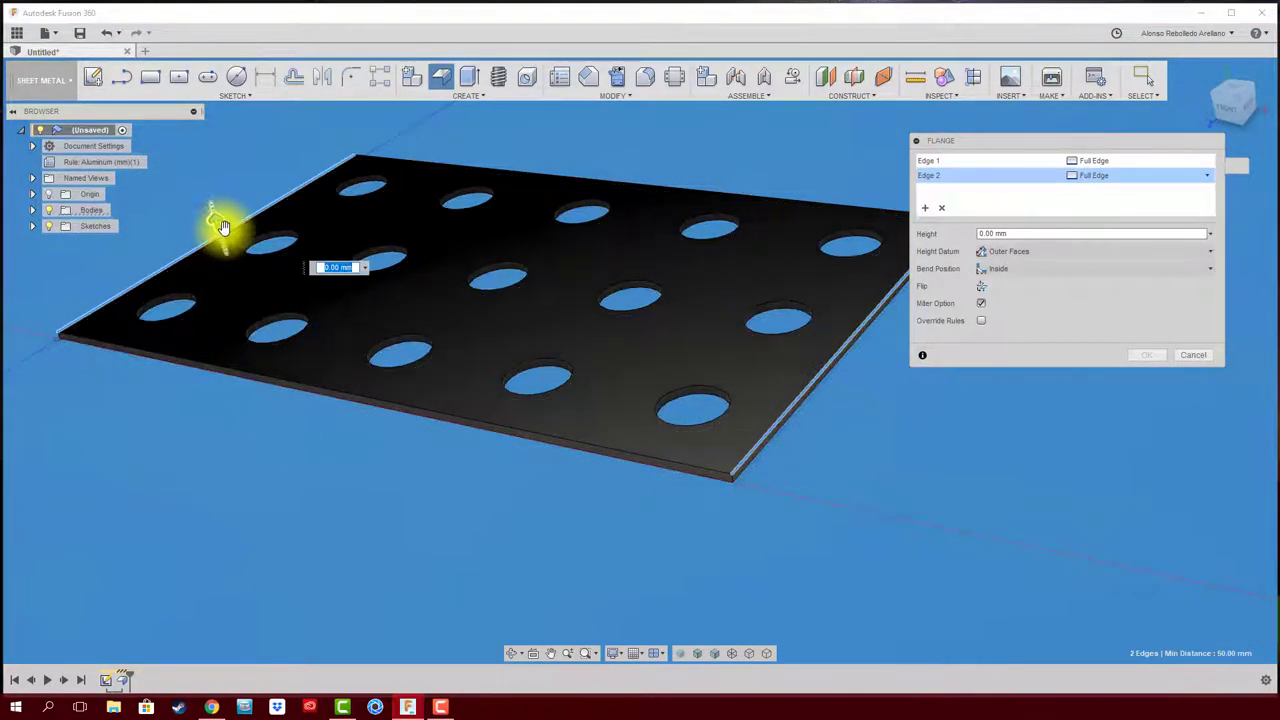
{"action": "left_click_drag", "start_coordinate": [218, 222], "coordinate": [200, 120]}
Step: View the profile from the front and set the flange height to 10 mm
{"action": "left_click", "coordinate": [1229, 106]}
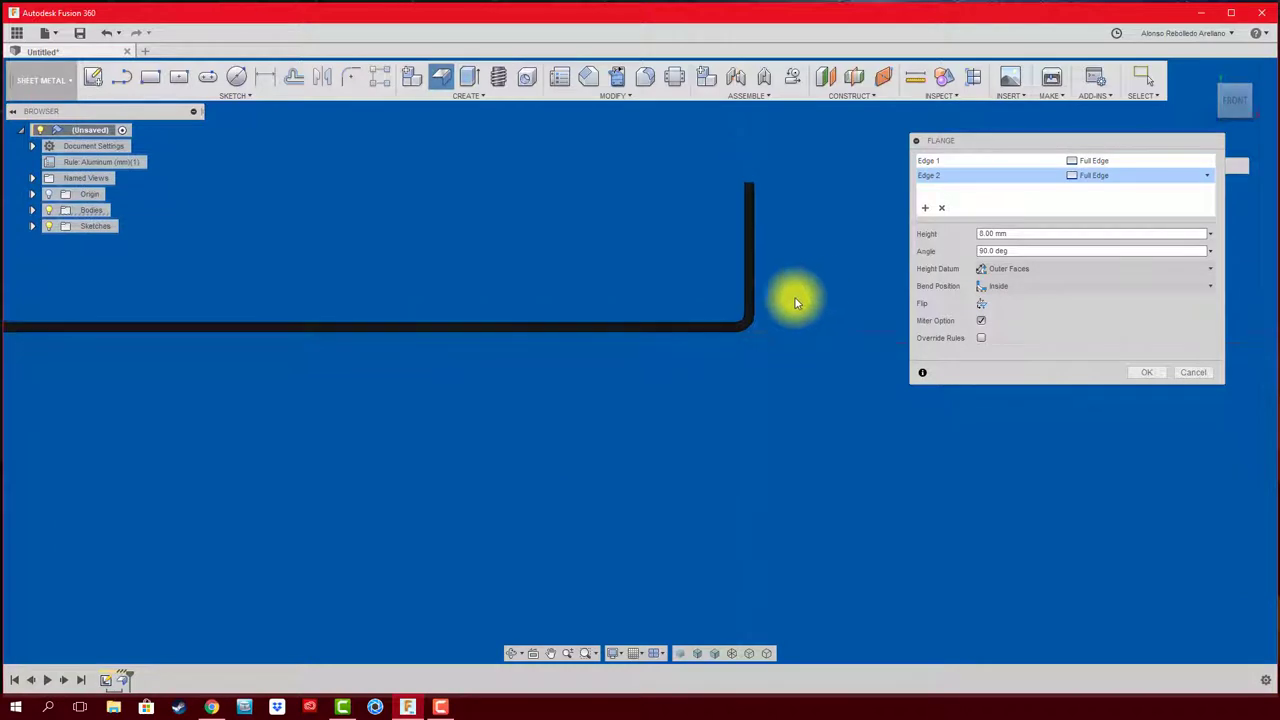
{"action": "scroll", "coordinate": [794, 294], "scroll_direction": "down", "scroll_amount": 2}
{"action": "middle_click_drag", "start_coordinate": [693, 410], "coordinate": [690, 460]}
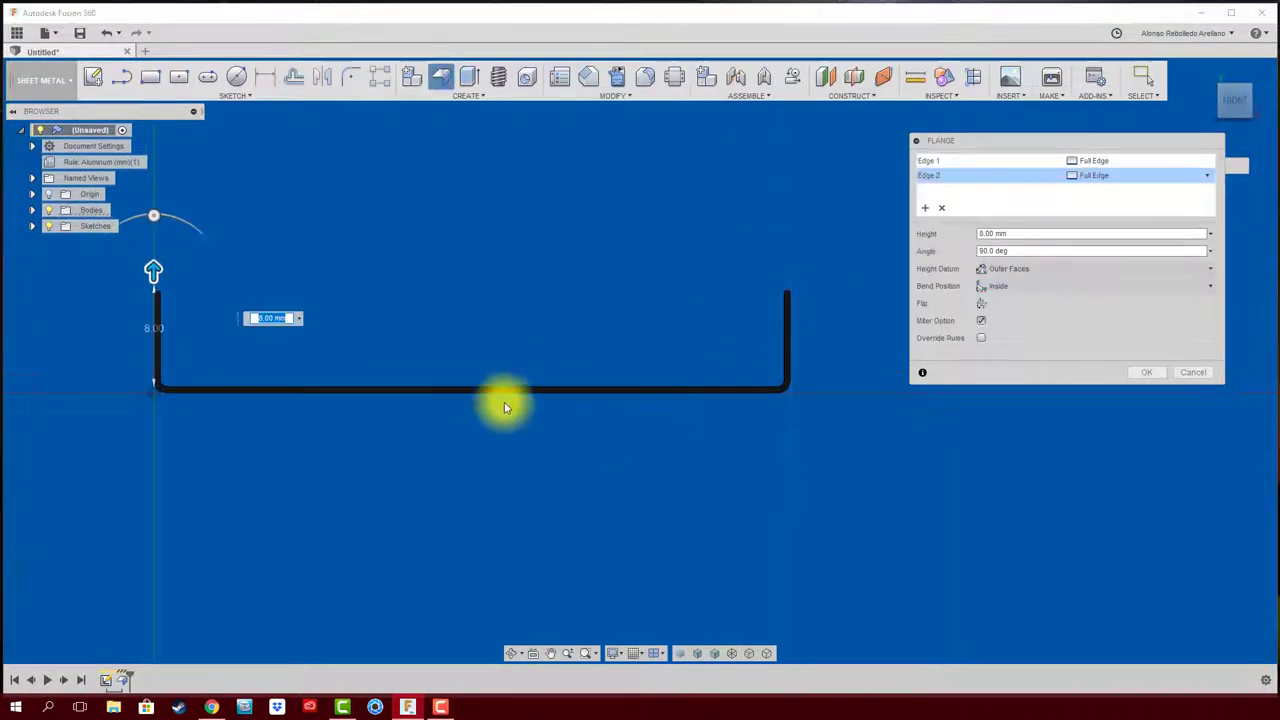
{"action": "left_click_drag", "start_coordinate": [156, 272], "coordinate": [154, 231]}
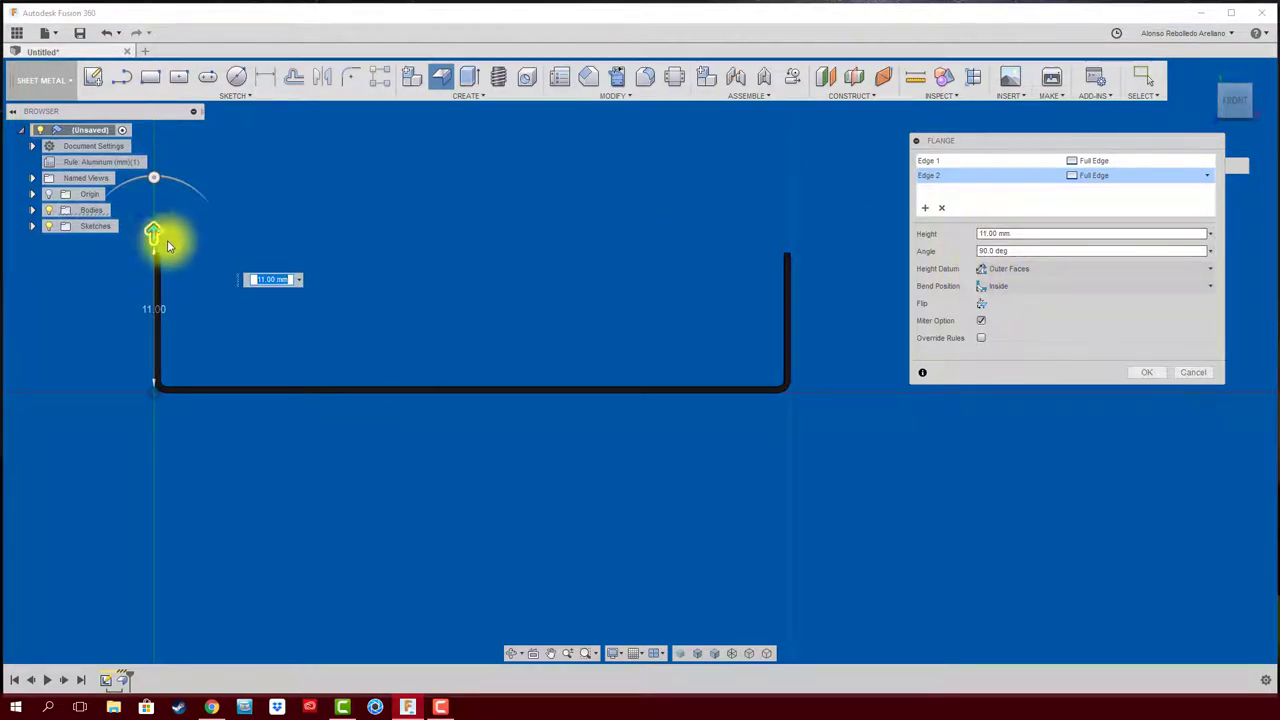
{"action": "left_click_drag", "start_coordinate": [155, 232], "coordinate": [155, 270]}
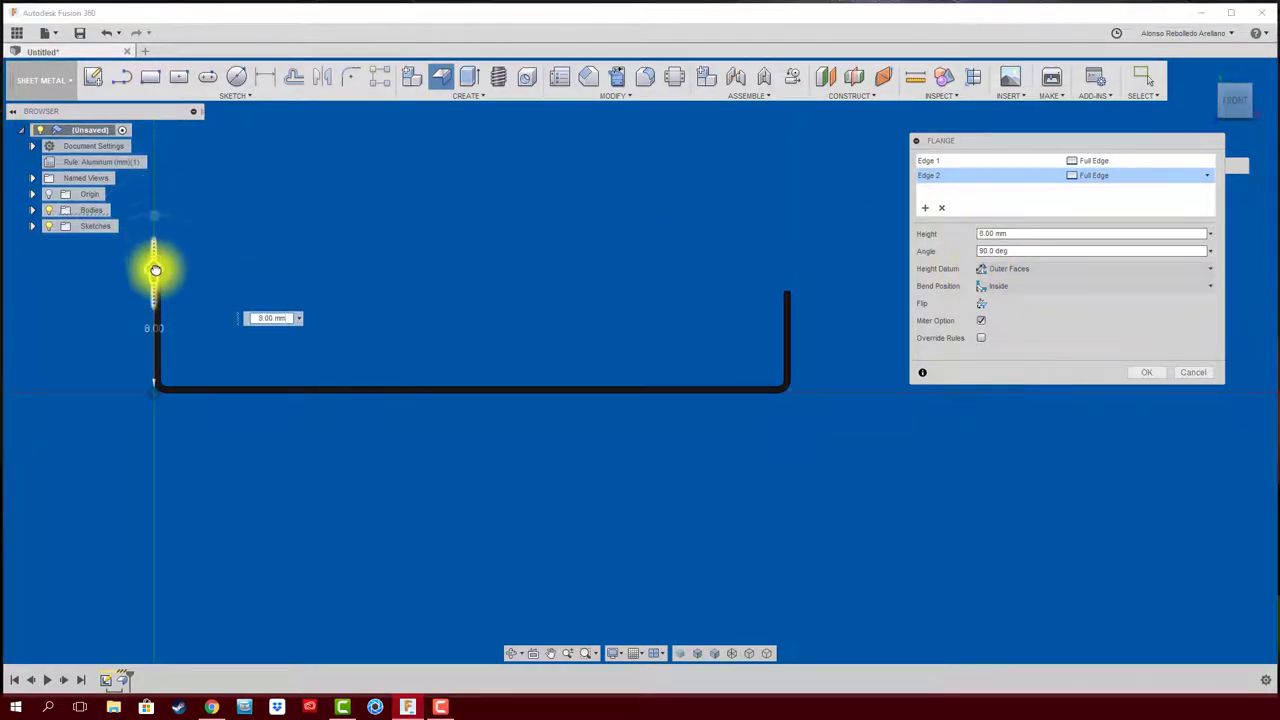
{"action": "left_click", "coordinate": [1012, 234]}
{"action": "type", "text": "10"}
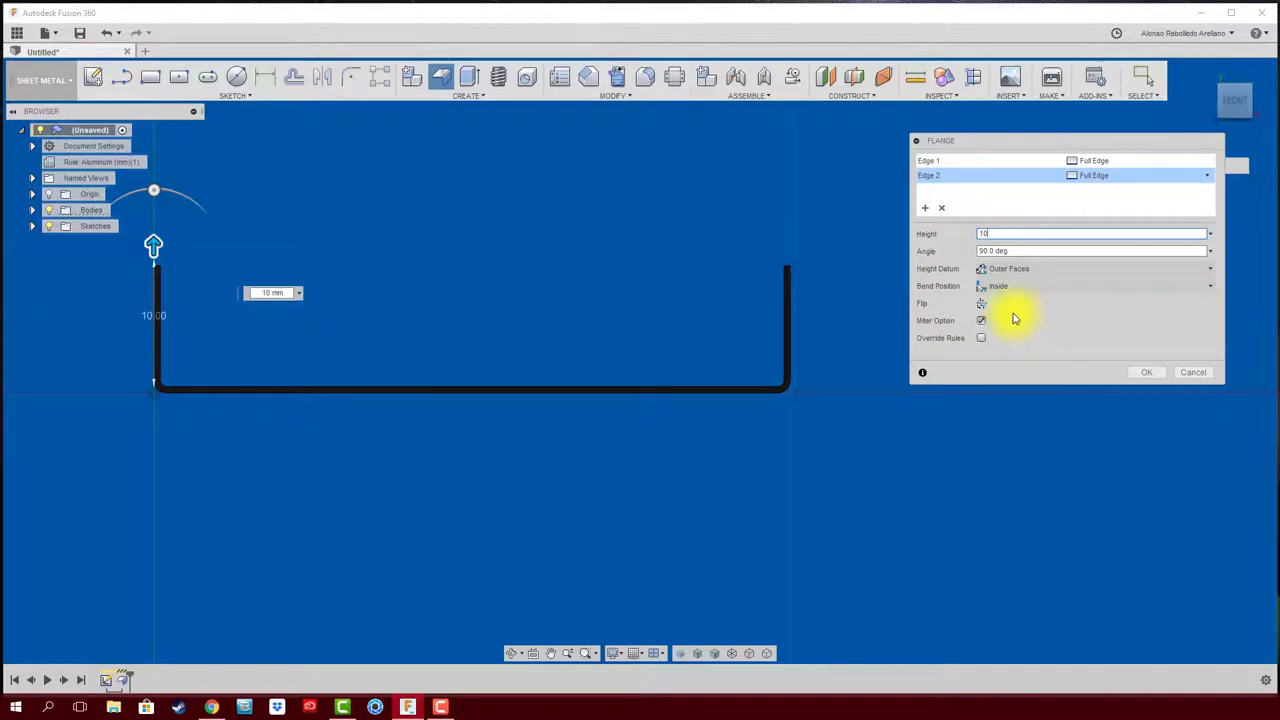
Step: Try the Inside, Outside and Adjacent bend positions, settling on Tangent
{"action": "left_click", "coordinate": [1056, 288]}
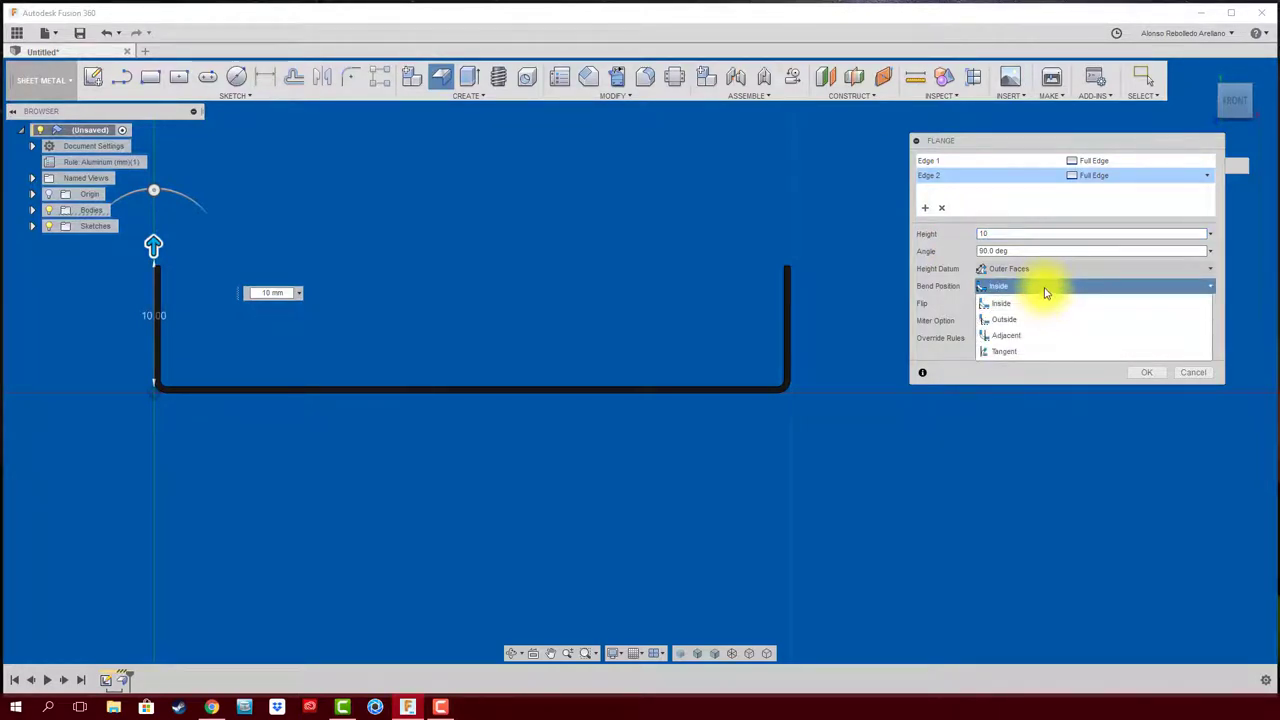
{"action": "left_click", "coordinate": [1008, 305]}
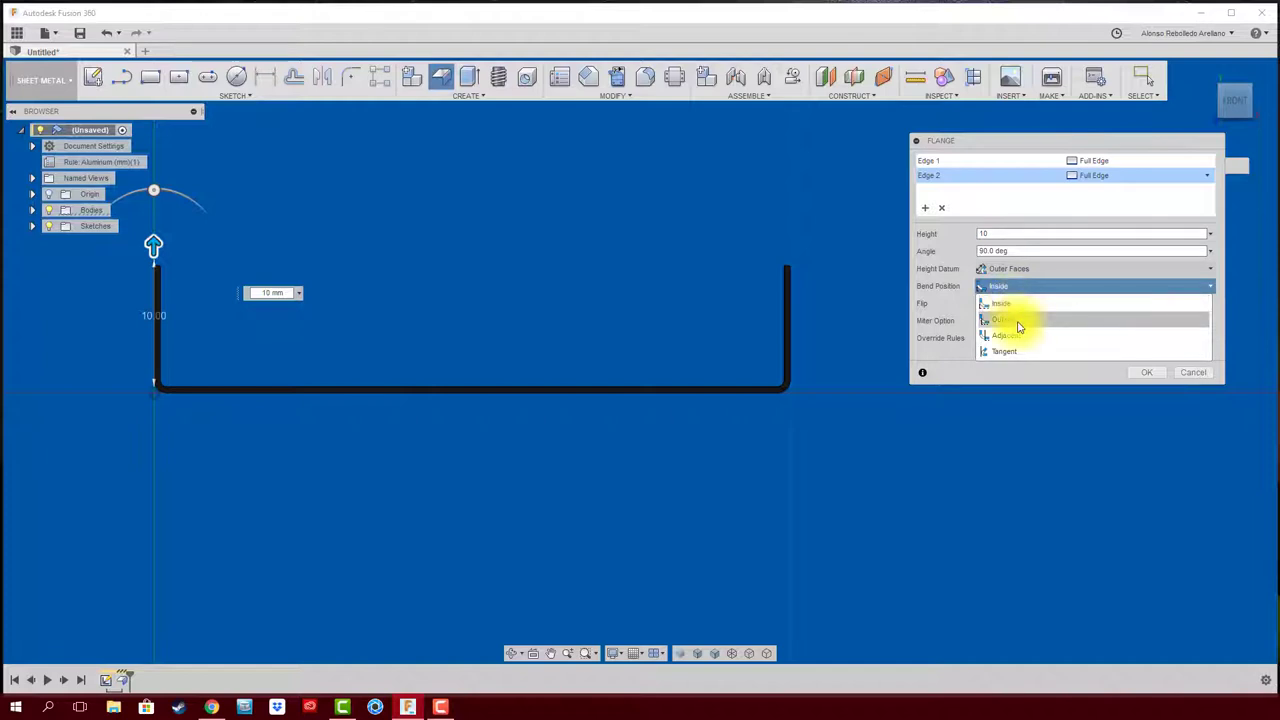
{"action": "left_click", "coordinate": [1019, 320]}
{"action": "left_click", "coordinate": [1005, 286]}
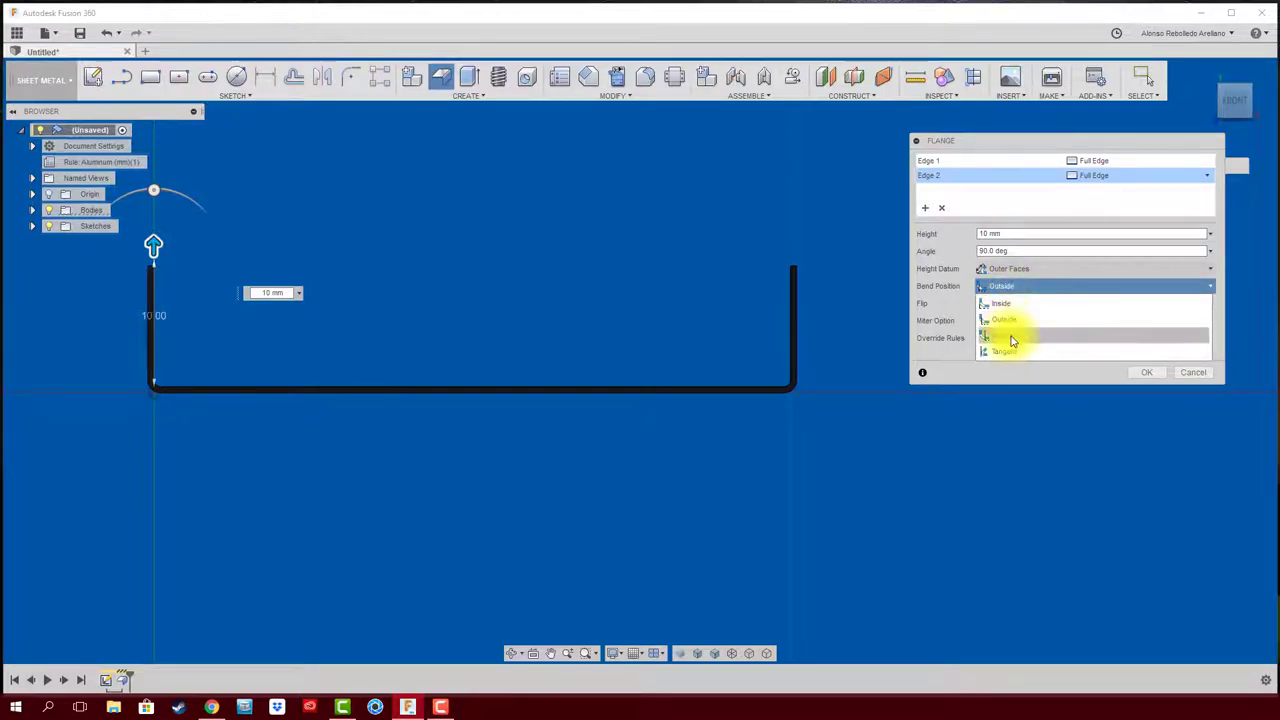
{"action": "left_click", "coordinate": [1013, 337]}
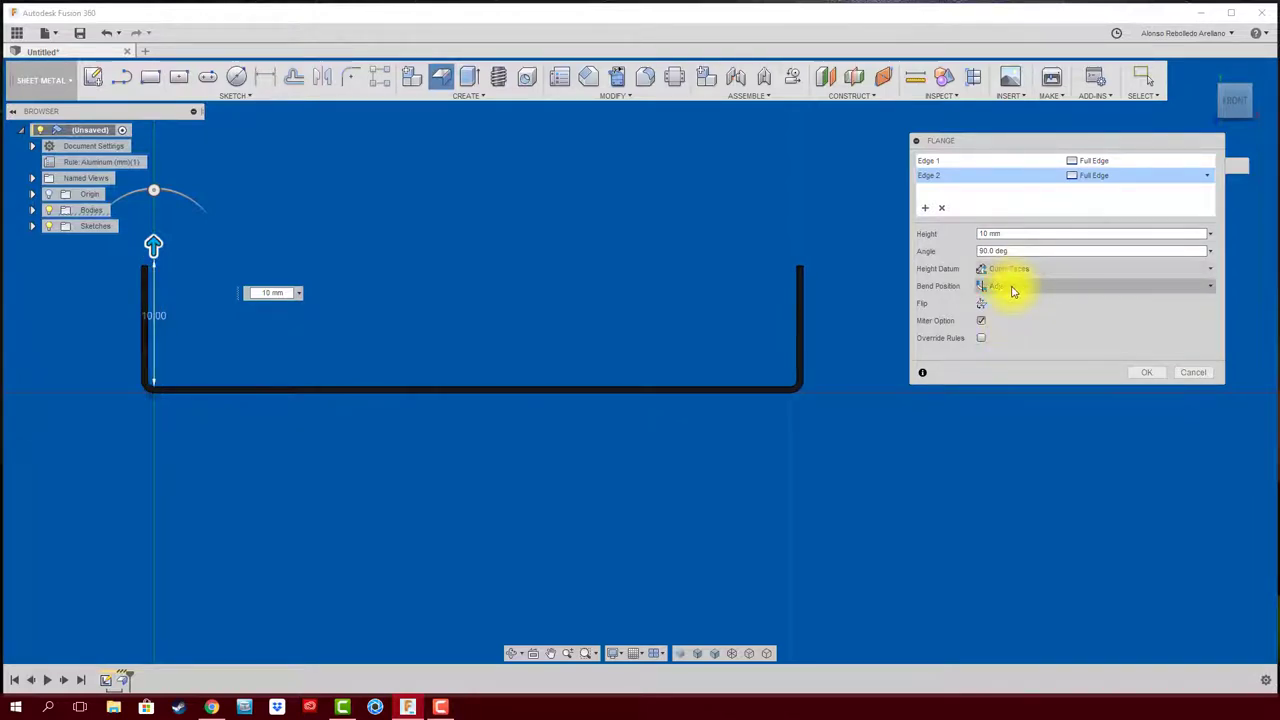
{"action": "left_click", "coordinate": [1009, 285]}
{"action": "left_click", "coordinate": [1006, 352]}
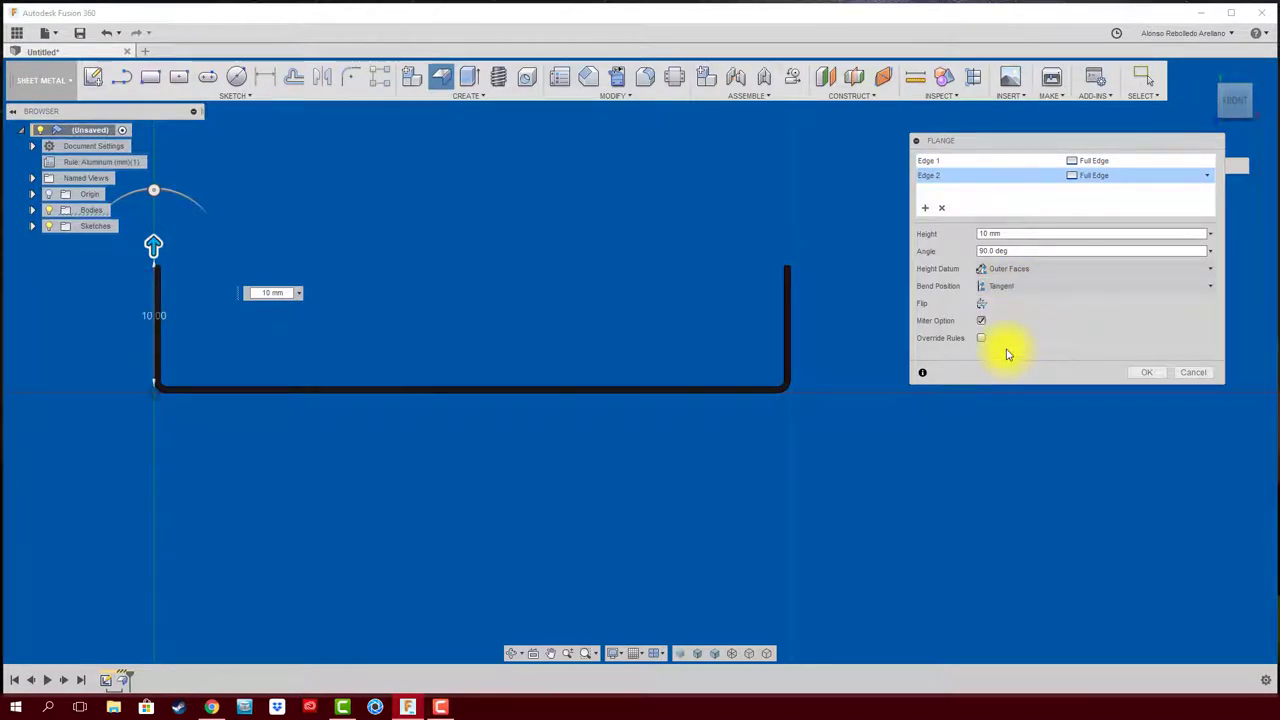
{"action": "left_click", "coordinate": [1013, 287]}
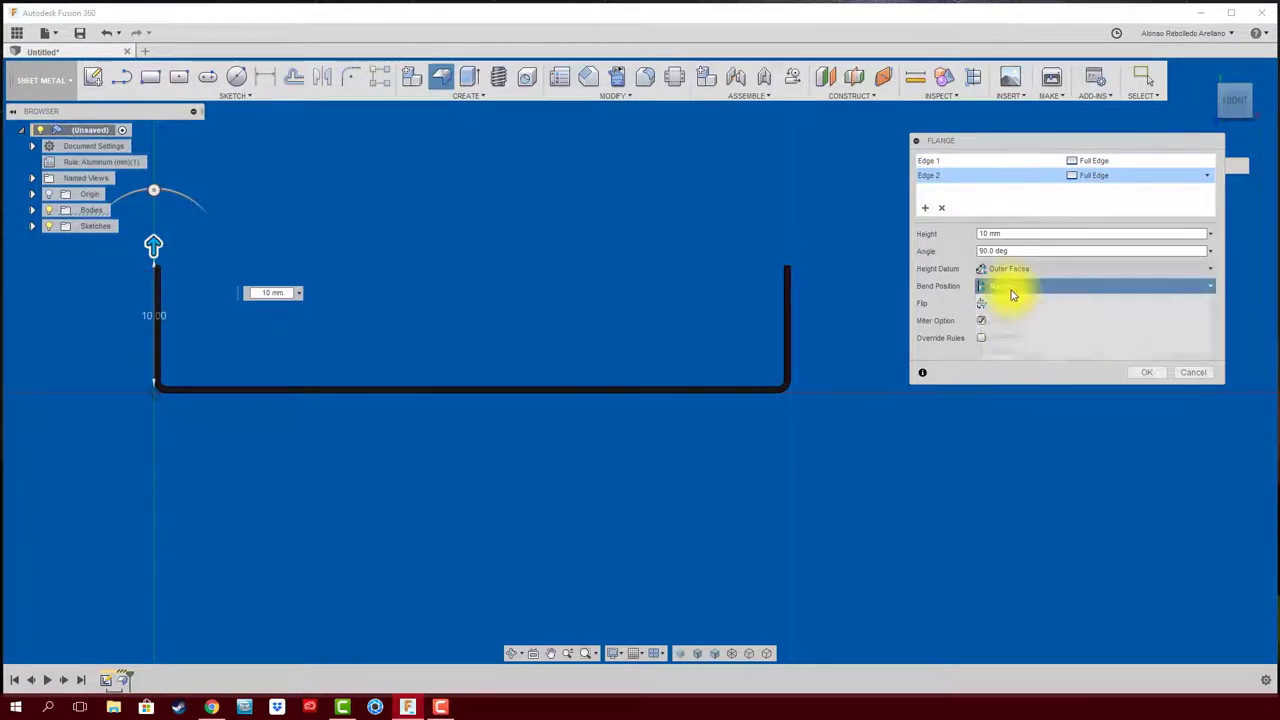
{"action": "left_click", "coordinate": [1011, 286]}
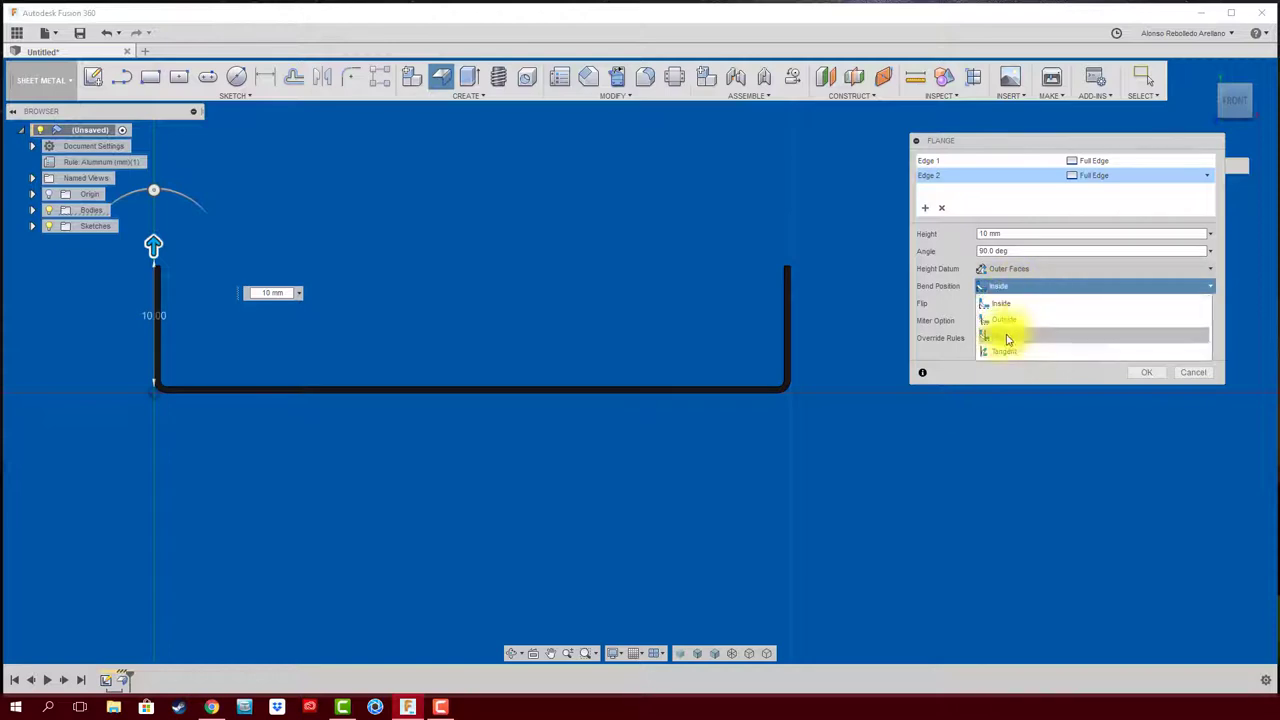
{"action": "left_click", "coordinate": [1006, 350]}
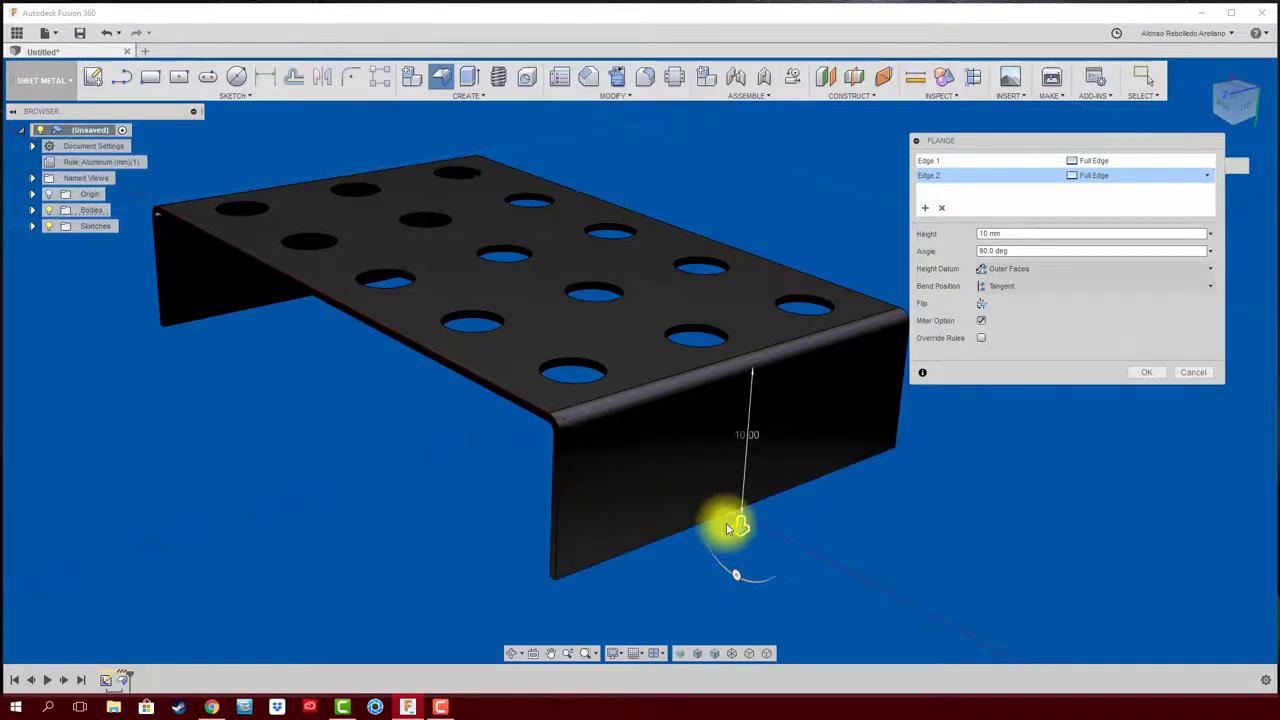
Step: Commit both 10 mm, 90° flanges with OK to form the U-shaped channel
{"action": "mouse_move", "coordinate": [739, 527]}
{"action": "left_mouse_down"}
{"action": "mouse_move", "coordinate": [747, 462]}
{"action": "mouse_move", "coordinate": [740, 527]}
{"action": "left_mouse_up"}
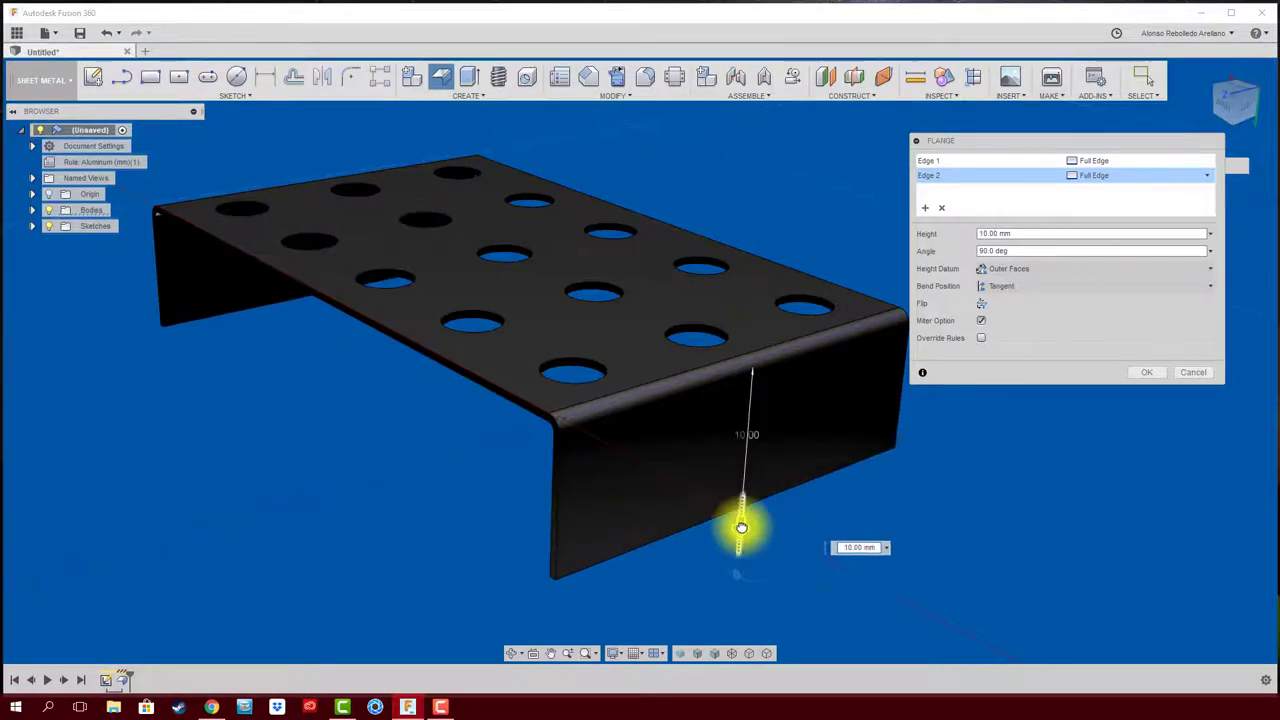
{"action": "left_click", "coordinate": [1150, 374]}
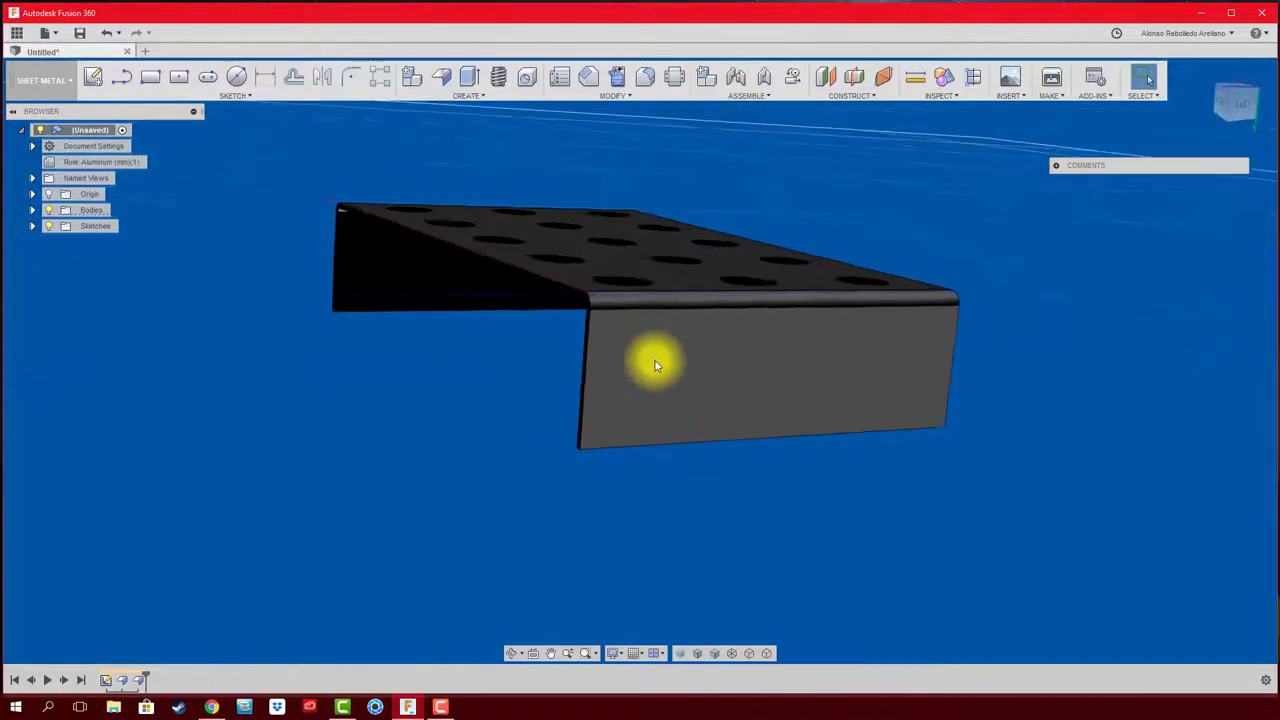
{"action": "mouse_move", "coordinate": [1236, 104]}
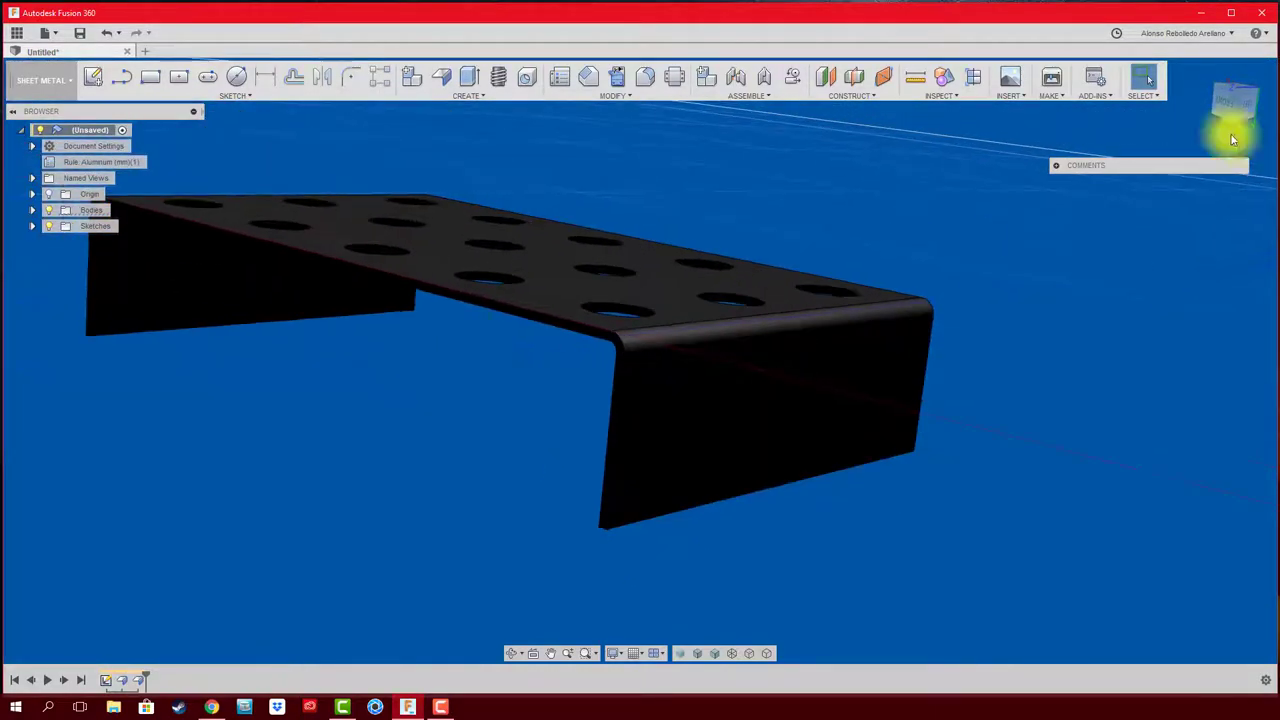
{"action": "left_click", "coordinate": [1248, 108]}
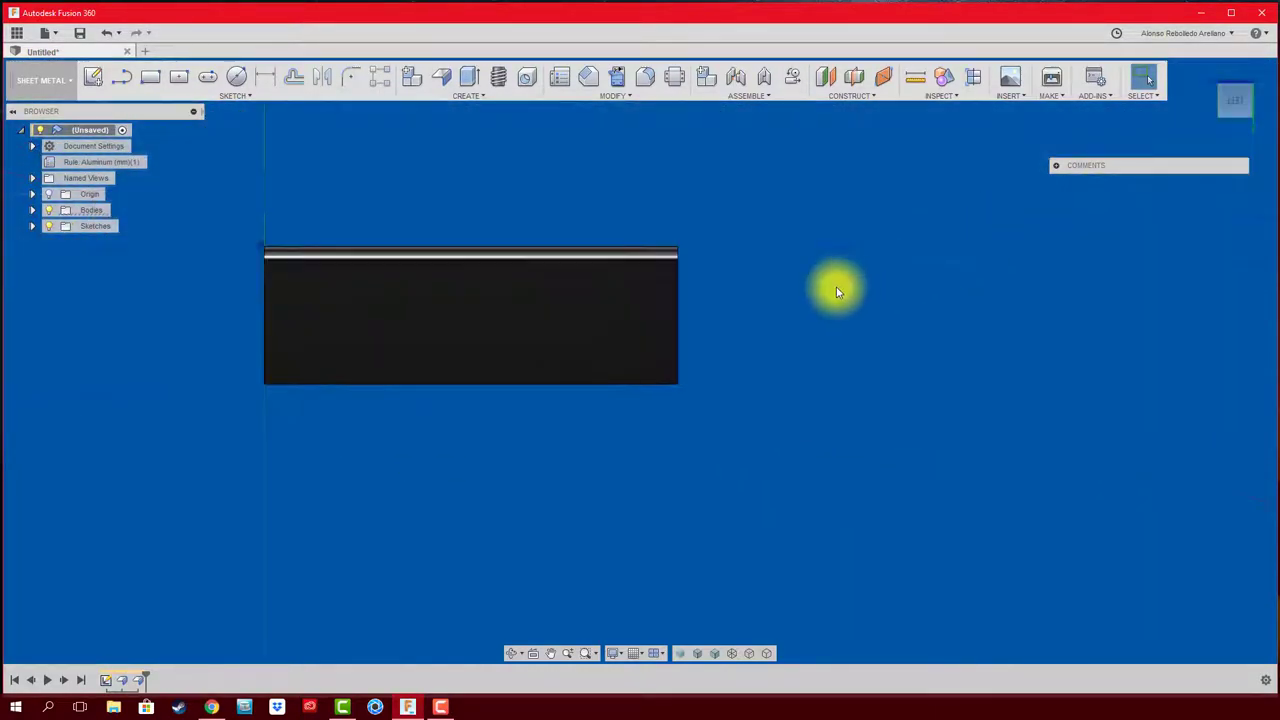
{"action": "left_click", "coordinate": [919, 90]}
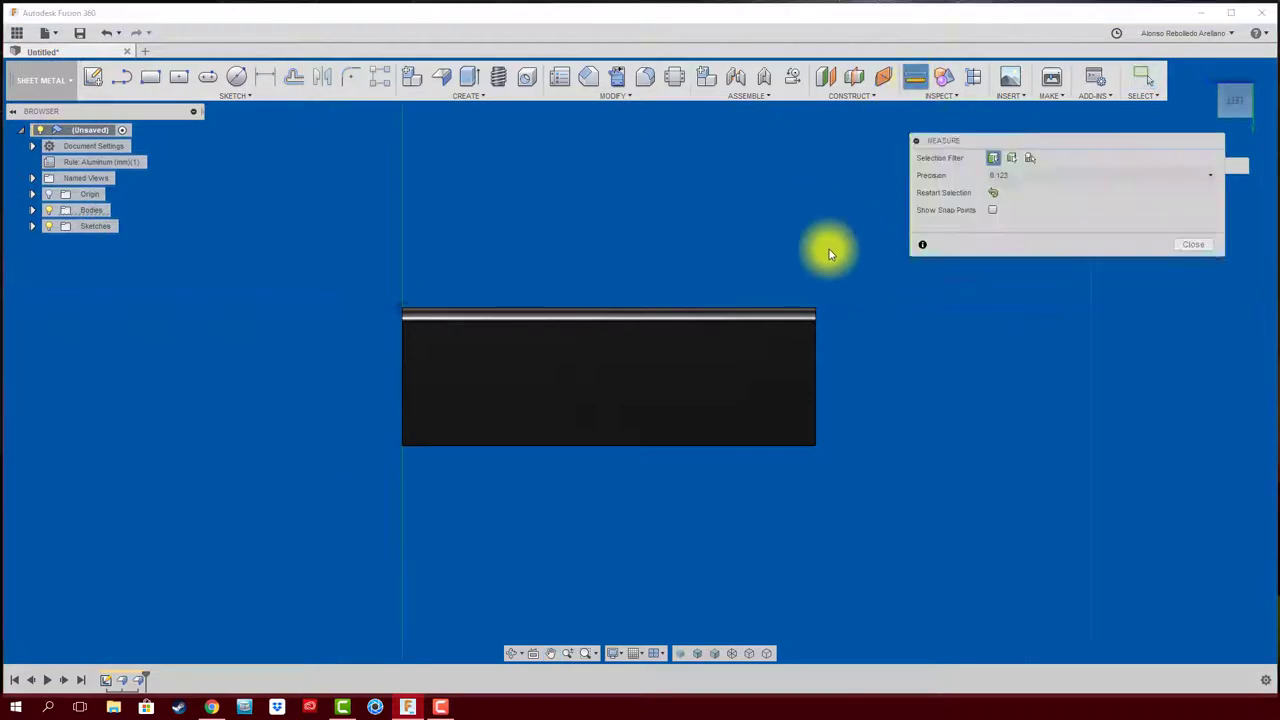
{"action": "left_click", "coordinate": [812, 310]}
{"action": "left_click", "coordinate": [817, 447]}
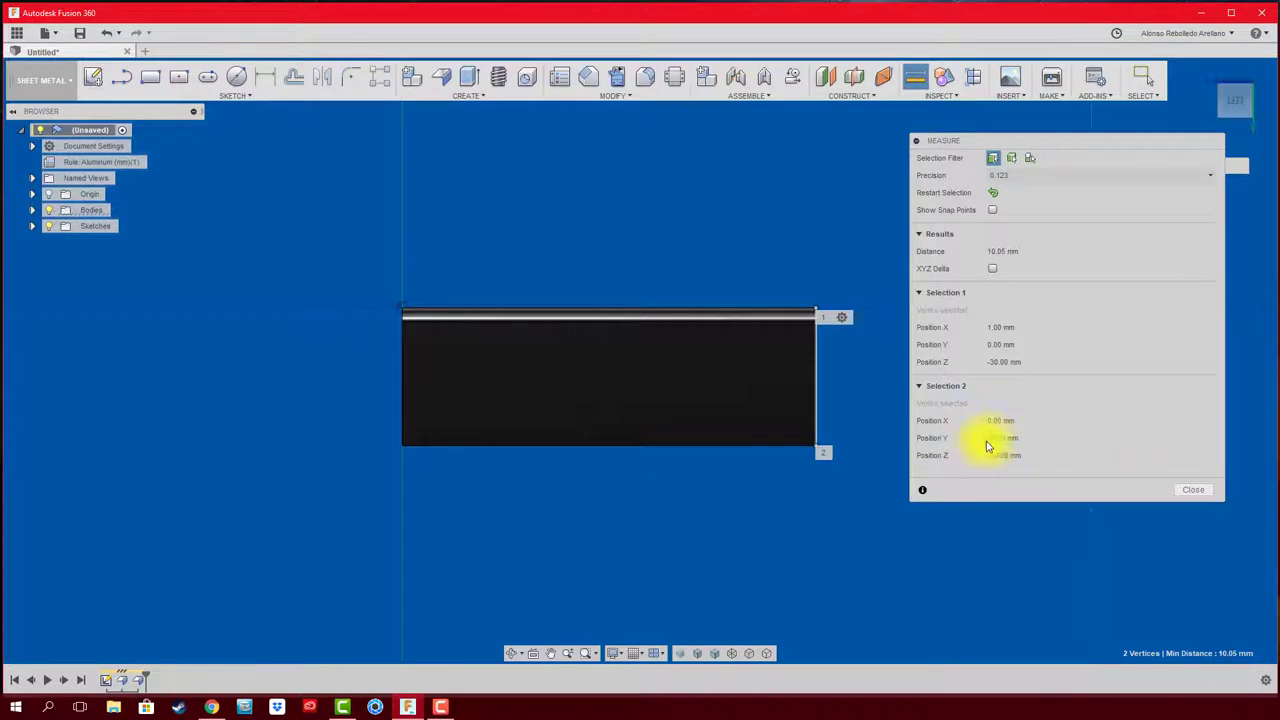
{"action": "left_click", "coordinate": [1198, 492]}
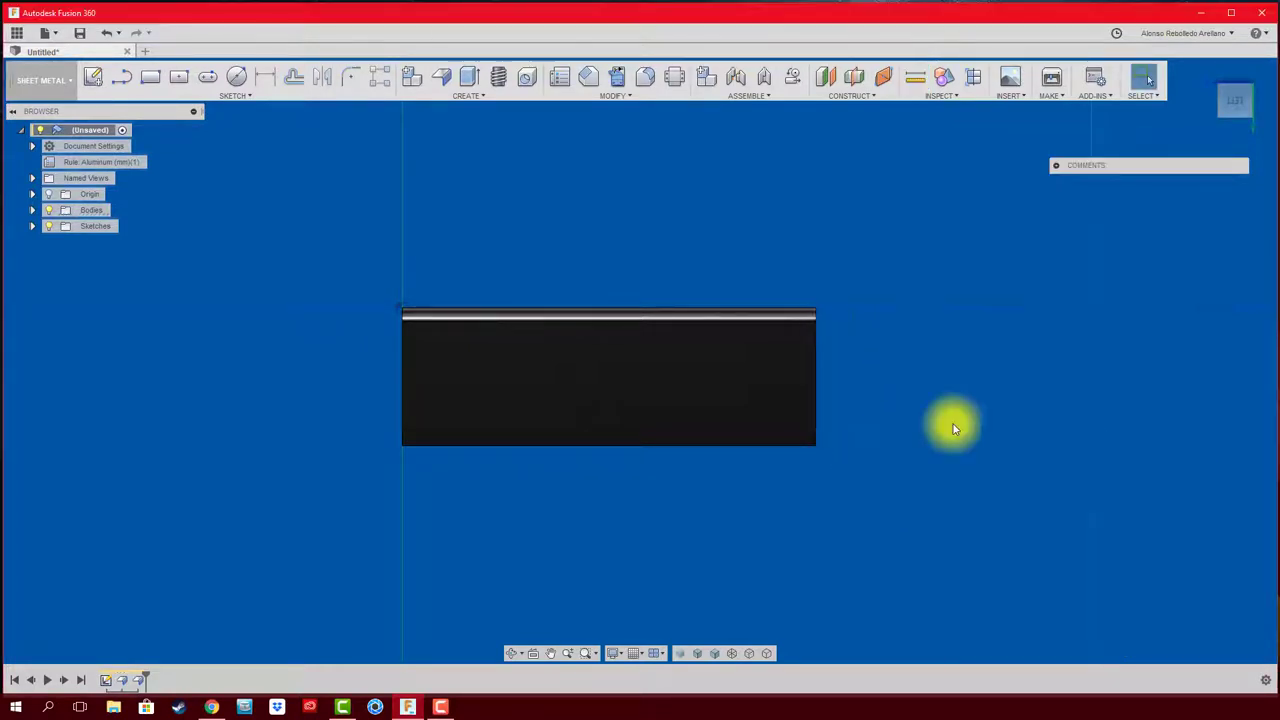
{"action": "scroll", "coordinate": [518, 318], "scroll_direction": "up", "scroll_amount": 2}
{"action": "scroll", "coordinate": [537, 257], "scroll_direction": "down", "scroll_amount": 1}
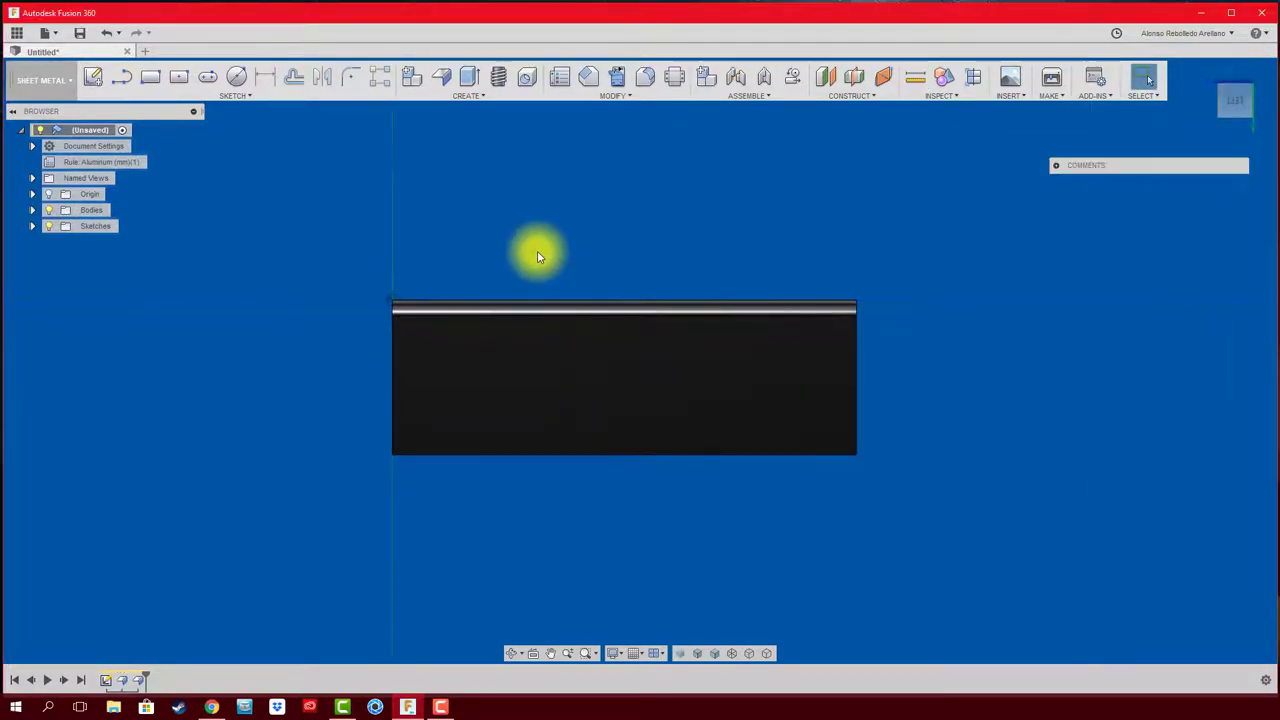
{"action": "mouse_move", "coordinate": [537, 249]}
{"action": "middle_mouse_down", "text": "shift"}
{"action": "mouse_move", "coordinate": [475, 483]}
{"action": "mouse_move", "coordinate": [500, 462]}
{"action": "middle_mouse_up", "text": "shift"}
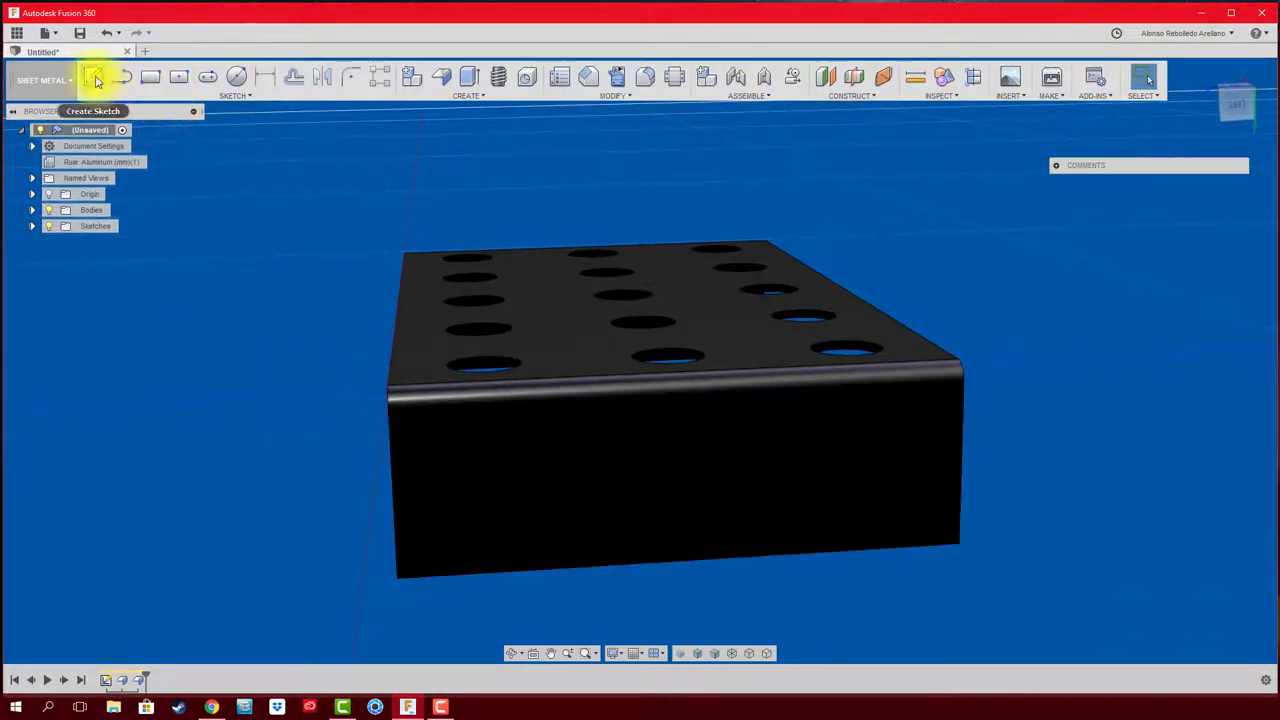
{"action": "left_click", "coordinate": [236, 77]}
Step: Sketch a 4 mm diameter circle on the side flange face
{"action": "left_click", "coordinate": [474, 491]}
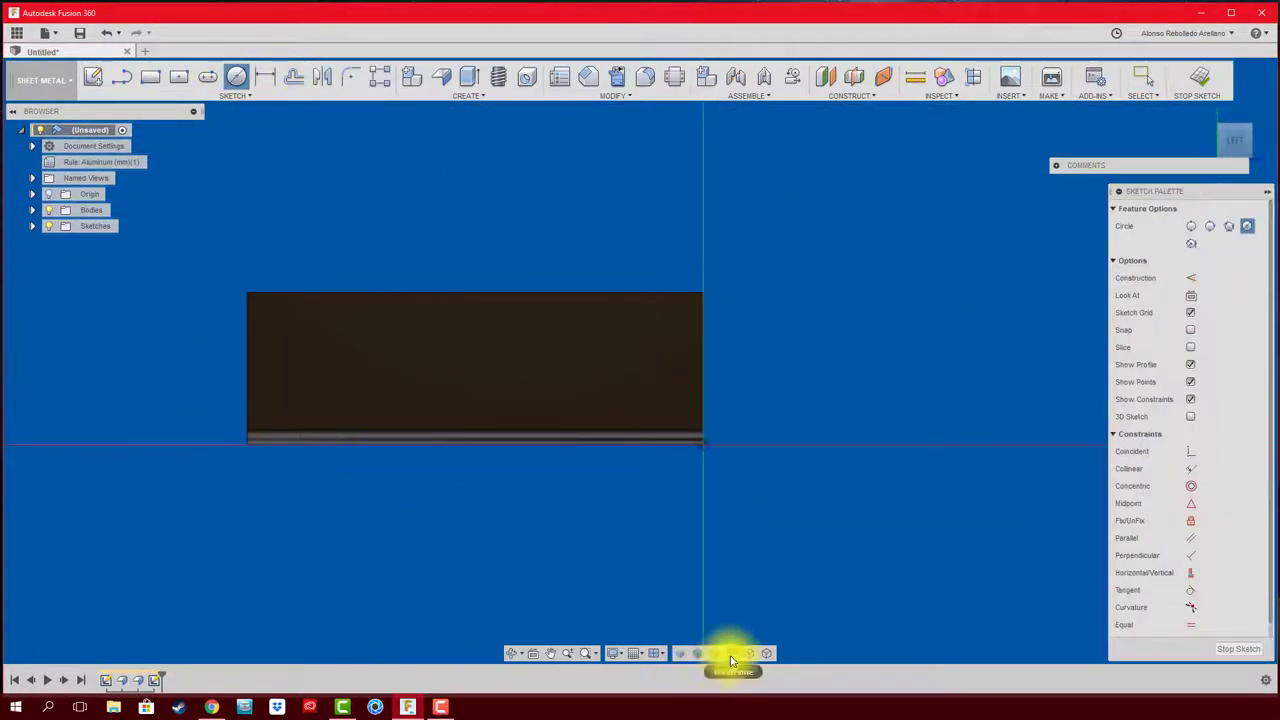
{"action": "left_click", "coordinate": [731, 656]}
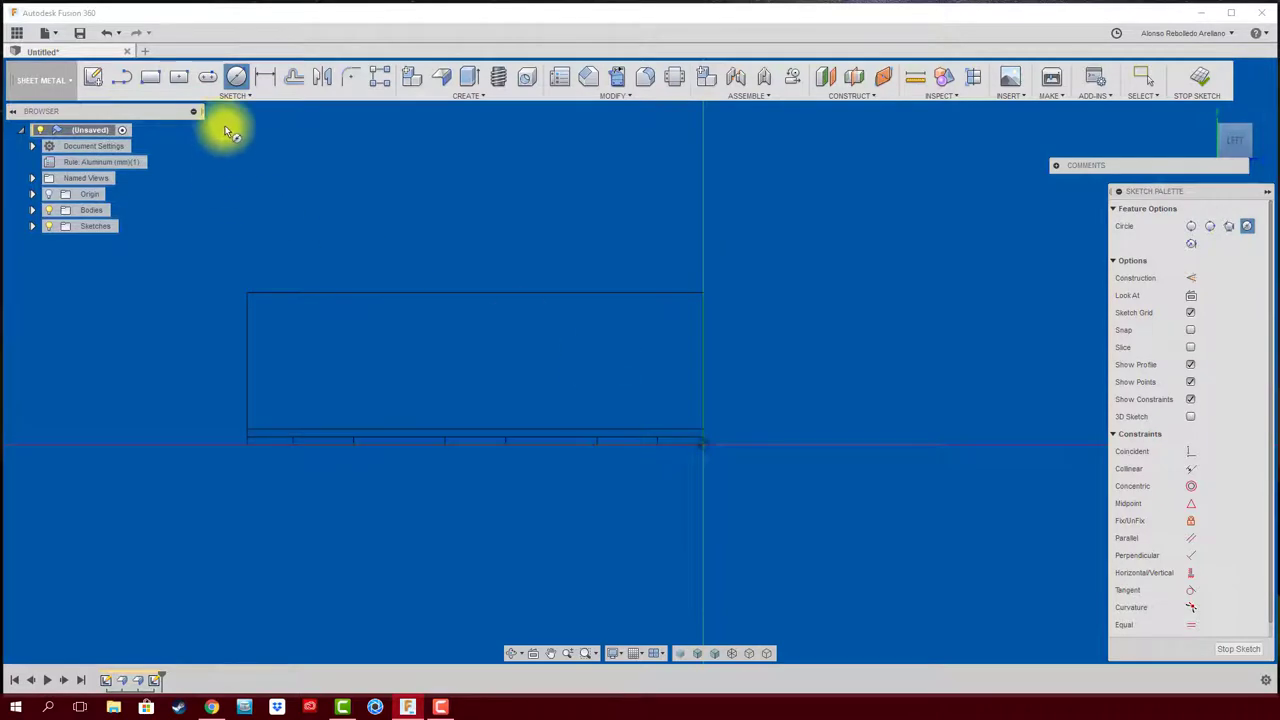
{"action": "left_click", "coordinate": [628, 362]}
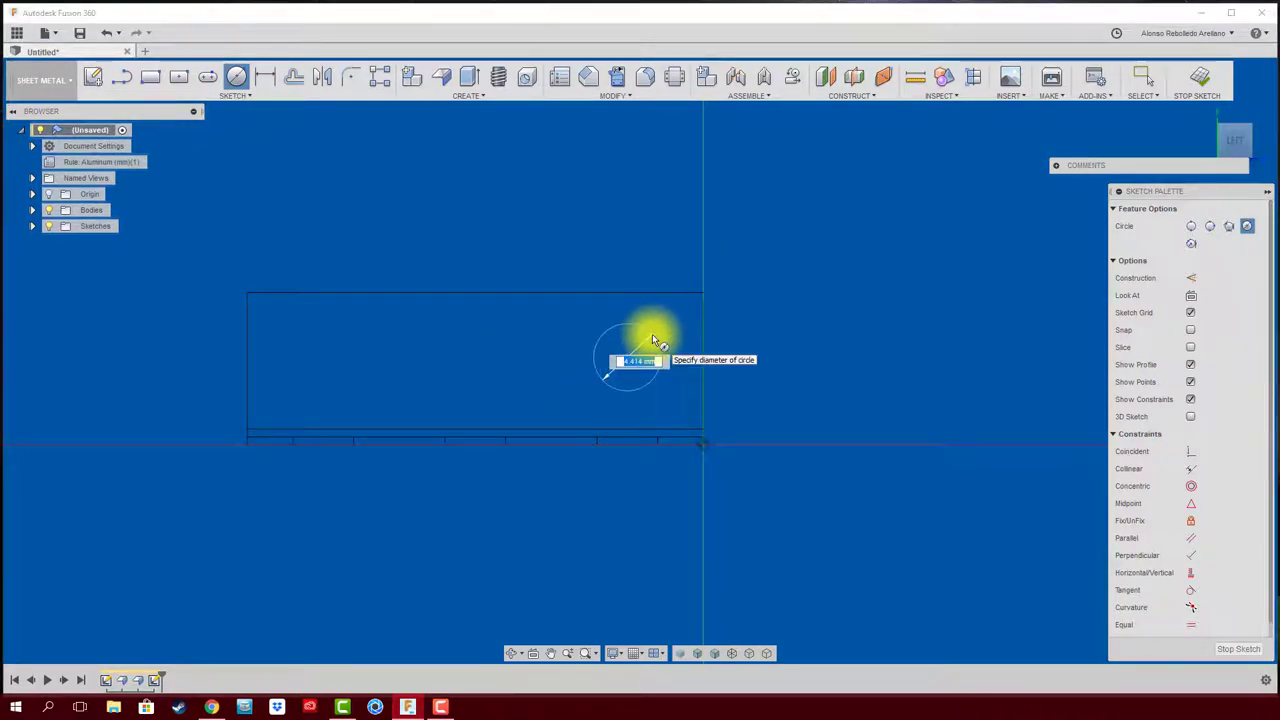
{"action": "key", "text": "Return"}
{"action": "key", "text": "Escape"}
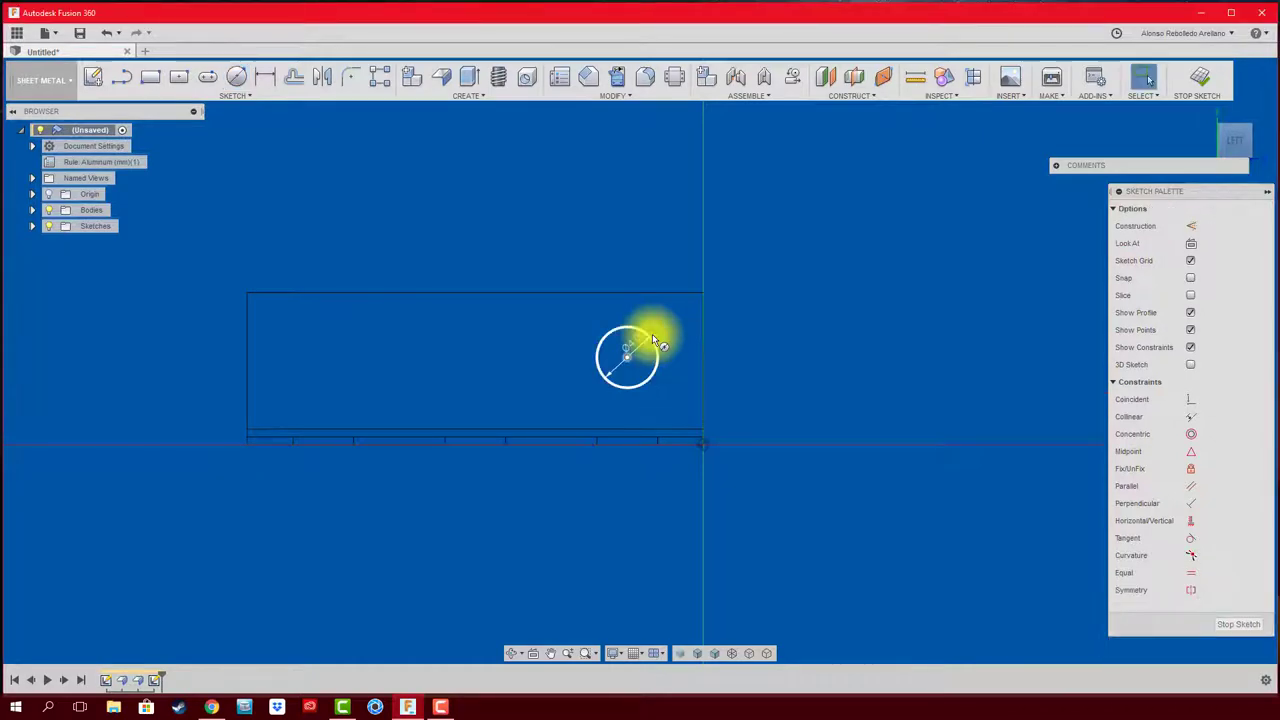
{"action": "mouse_move", "coordinate": [659, 337]}
{"action": "middle_mouse_down", "text": "shift"}
{"action": "mouse_move", "coordinate": [640, 337]}
{"action": "mouse_move", "coordinate": [697, 651]}
{"action": "middle_mouse_up", "text": "shift"}
{"action": "left_click", "coordinate": [697, 651]}
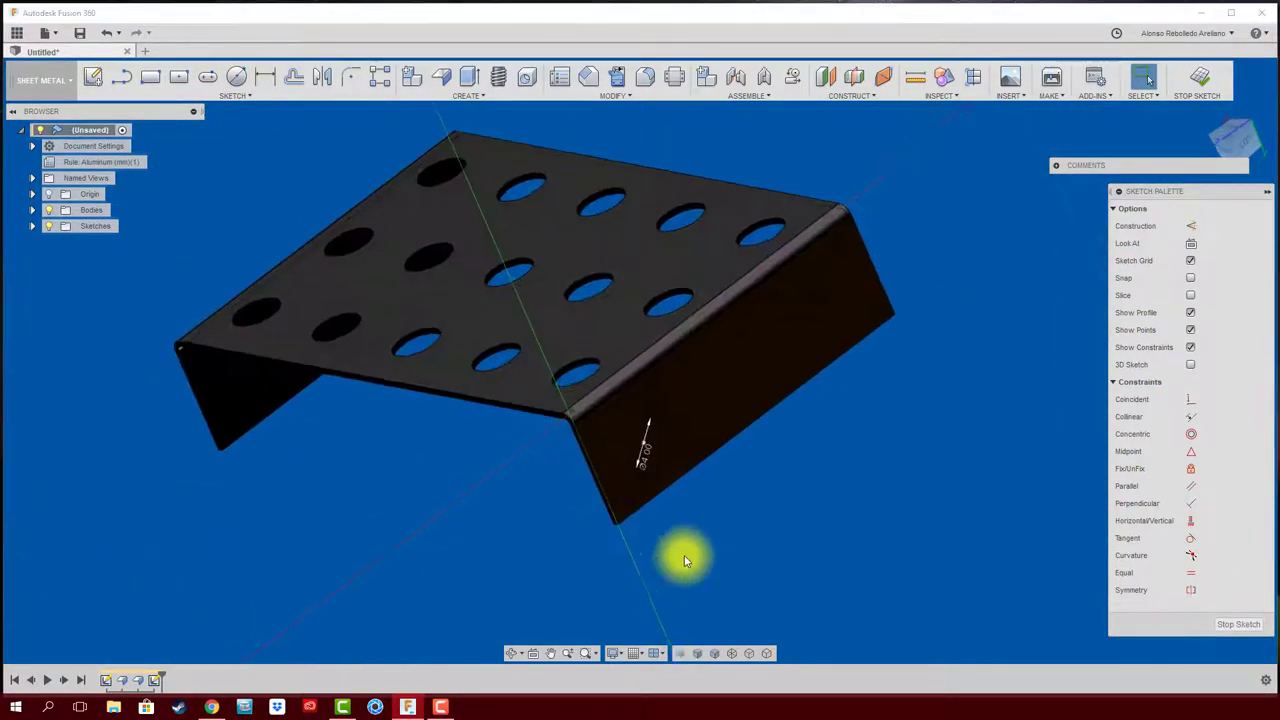
{"action": "mouse_move", "coordinate": [680, 551]}
{"action": "middle_mouse_down", "text": "shift"}
{"action": "mouse_move", "coordinate": [669, 475]}
{"action": "mouse_move", "coordinate": [623, 486]}
{"action": "mouse_move", "coordinate": [611, 434]}
{"action": "mouse_move", "coordinate": [469, 402]}
{"action": "middle_mouse_up", "text": "shift"}
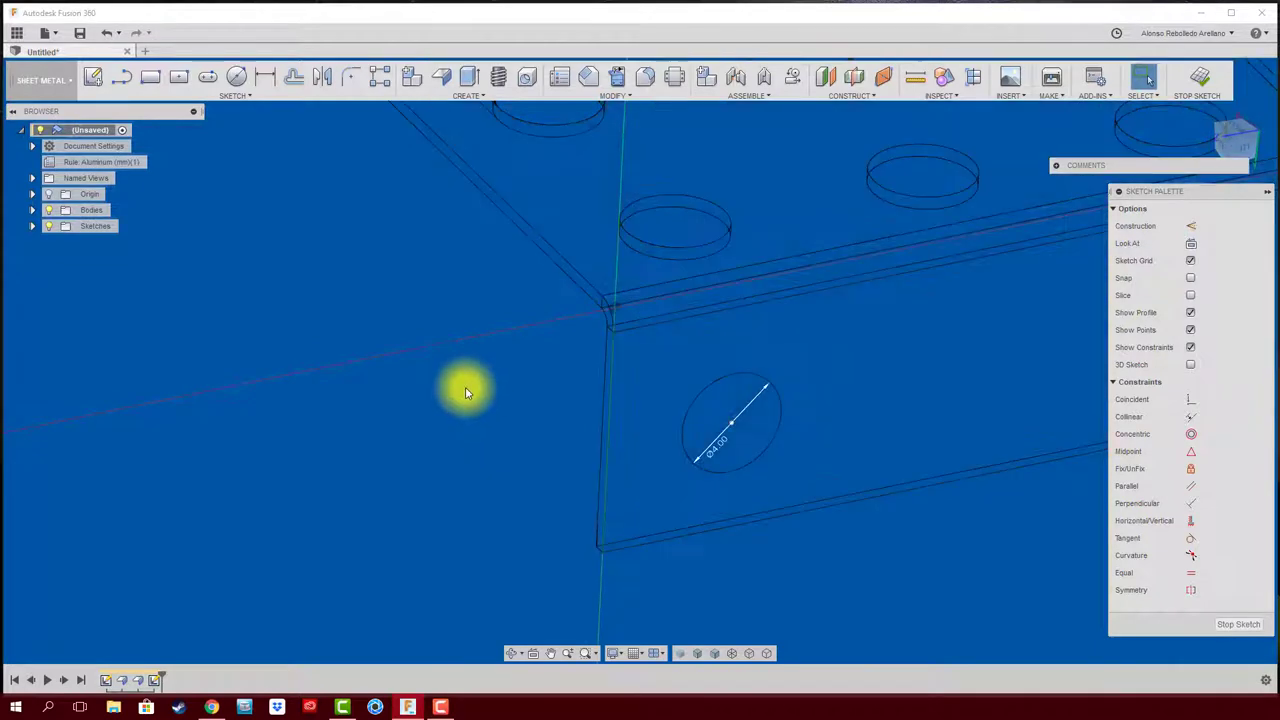
Step: Dimension the circle centre 5 mm from the flange's lower edge
{"action": "key", "text": "d"}
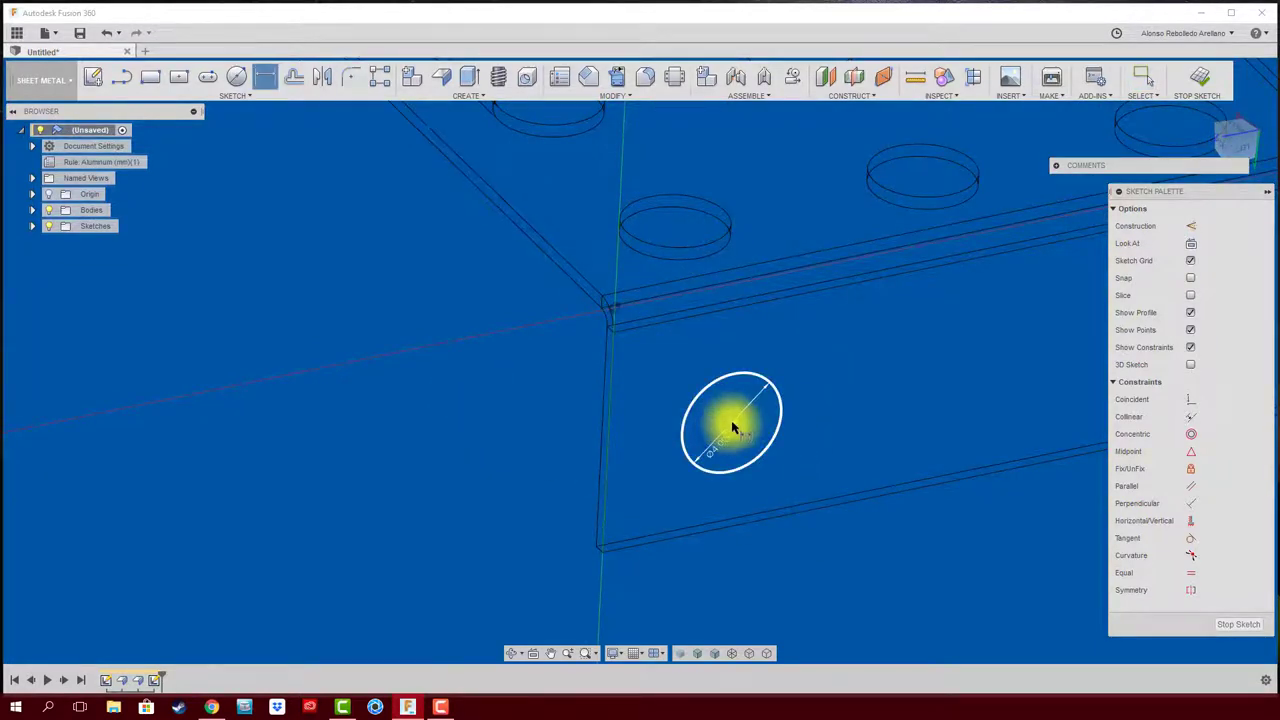
{"action": "left_click", "coordinate": [731, 428]}
{"action": "left_click", "coordinate": [600, 538]}
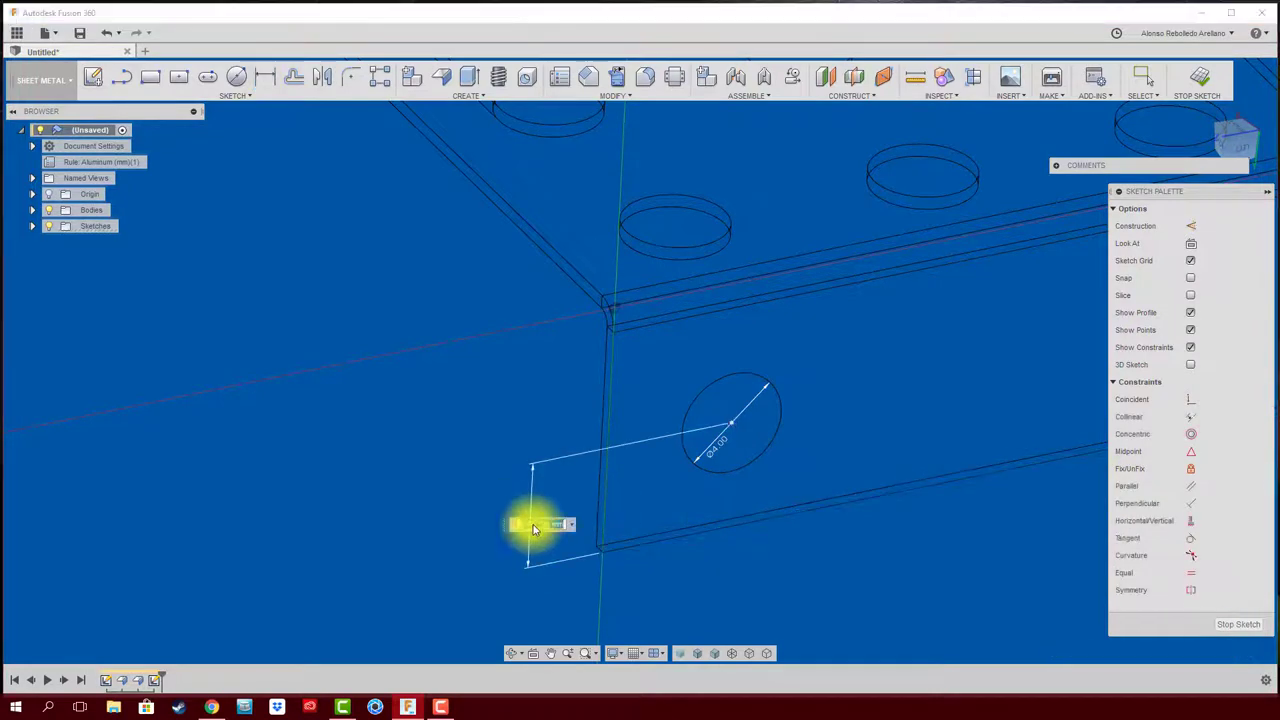
{"action": "key", "text": "Return"}
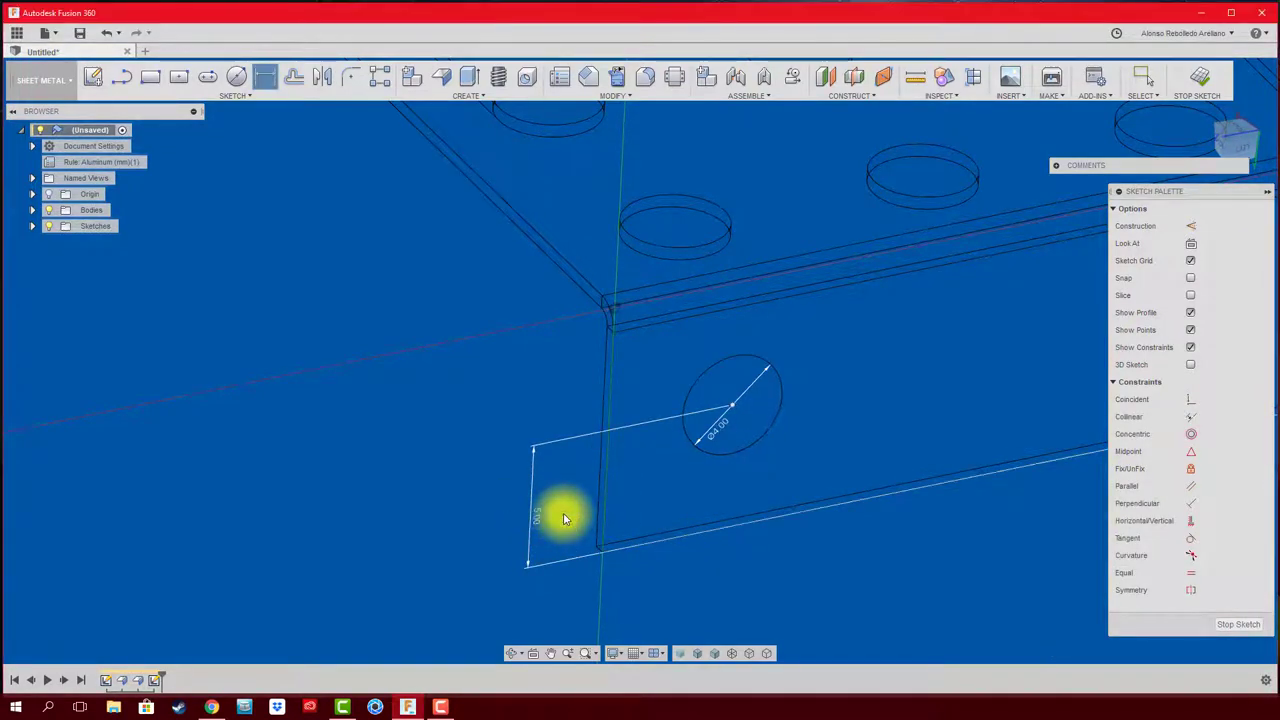
{"action": "mouse_move", "coordinate": [663, 391]}
{"action": "middle_mouse_down", "text": "shift"}
{"action": "mouse_move", "coordinate": [640, 486]}
{"action": "mouse_move", "coordinate": [751, 437]}
{"action": "mouse_move", "coordinate": [752, 303]}
{"action": "mouse_move", "coordinate": [686, 349]}
{"action": "mouse_move", "coordinate": [603, 654]}
{"action": "middle_mouse_up", "text": "shift"}
{"action": "left_click", "coordinate": [722, 655]}
{"action": "middle_click_drag", "start_coordinate": [714, 663], "coordinate": [623, 543], "text": "shift"}
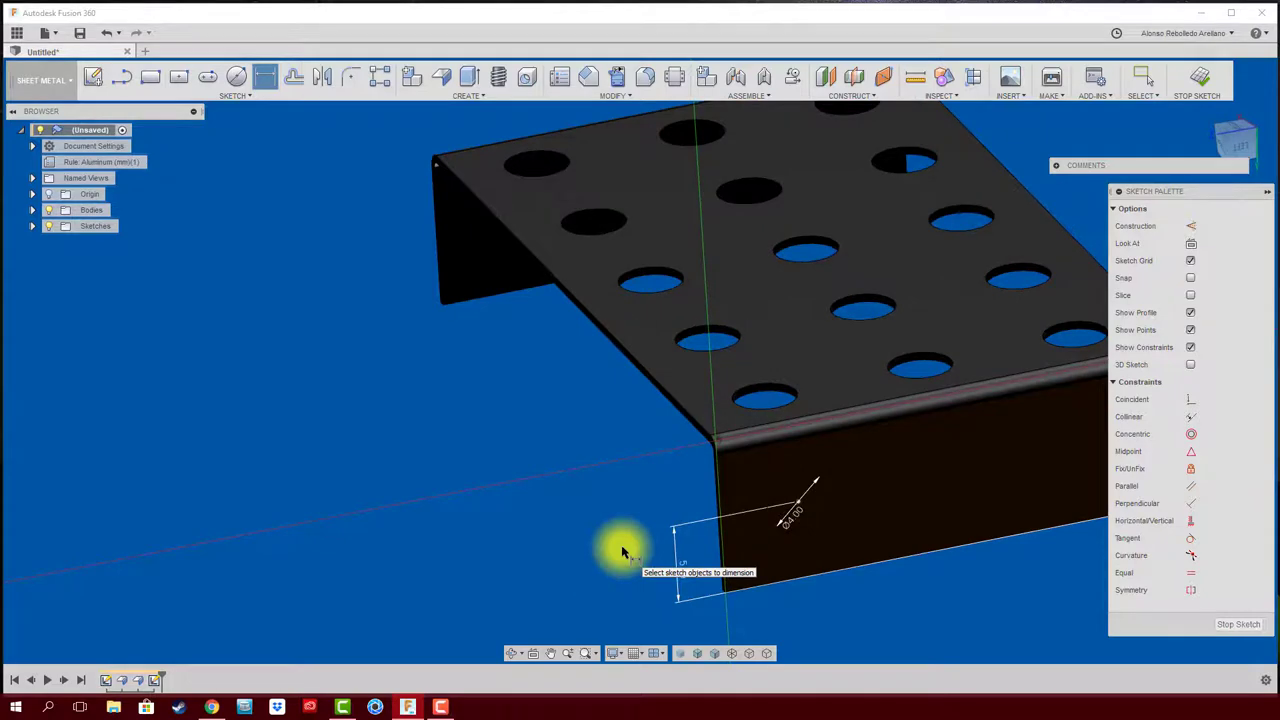
Step: Extrude-cut the Ø4 circle 7 mm into the side flange, then view the flange face straight on
{"action": "key", "text": "e"}
{"action": "left_click", "coordinate": [796, 506]}
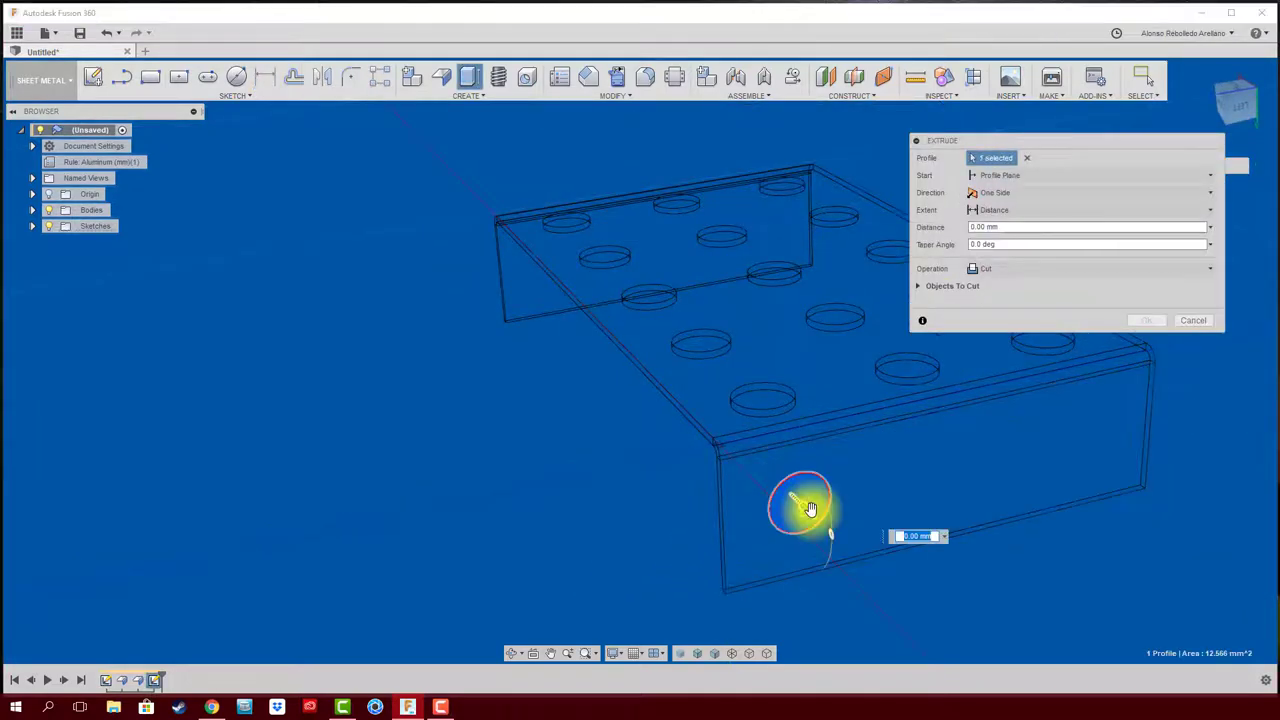
{"action": "left_click_drag", "start_coordinate": [810, 509], "coordinate": [745, 450]}
{"action": "left_click", "coordinate": [1160, 322]}
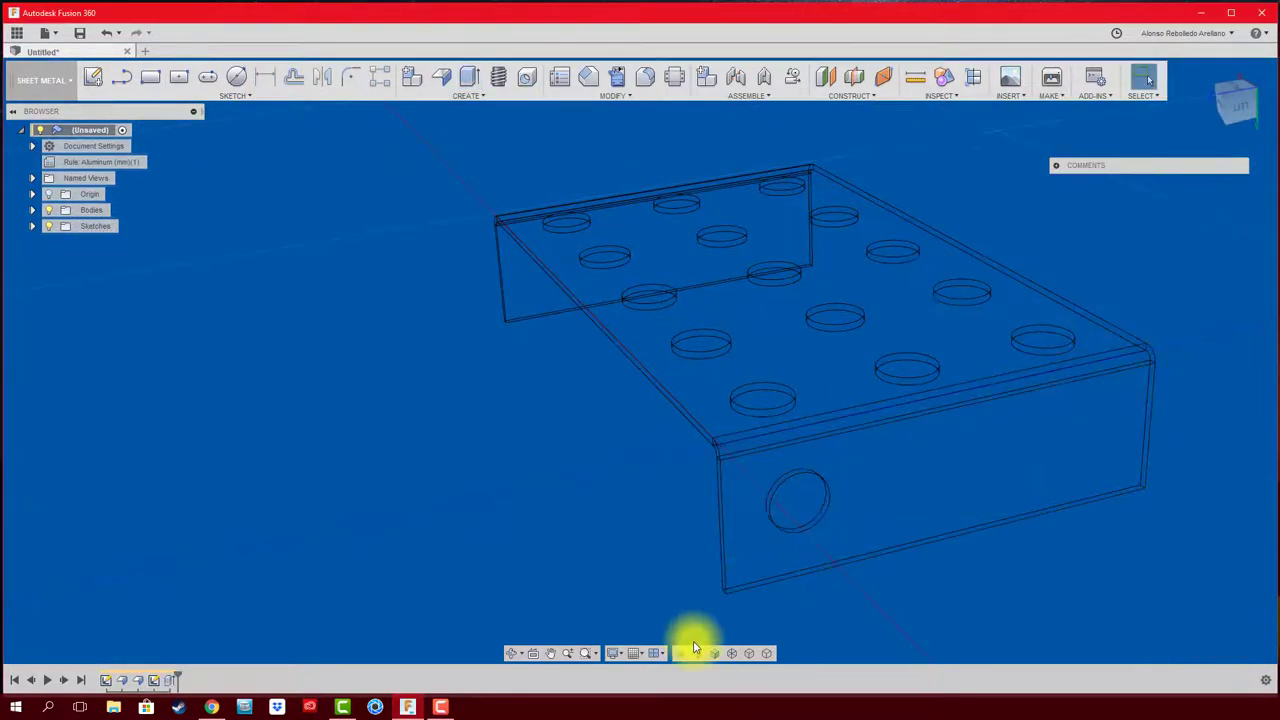
{"action": "left_click", "coordinate": [712, 655]}
{"action": "middle_click_drag", "start_coordinate": [567, 556], "coordinate": [1232, 176], "text": "shift"}
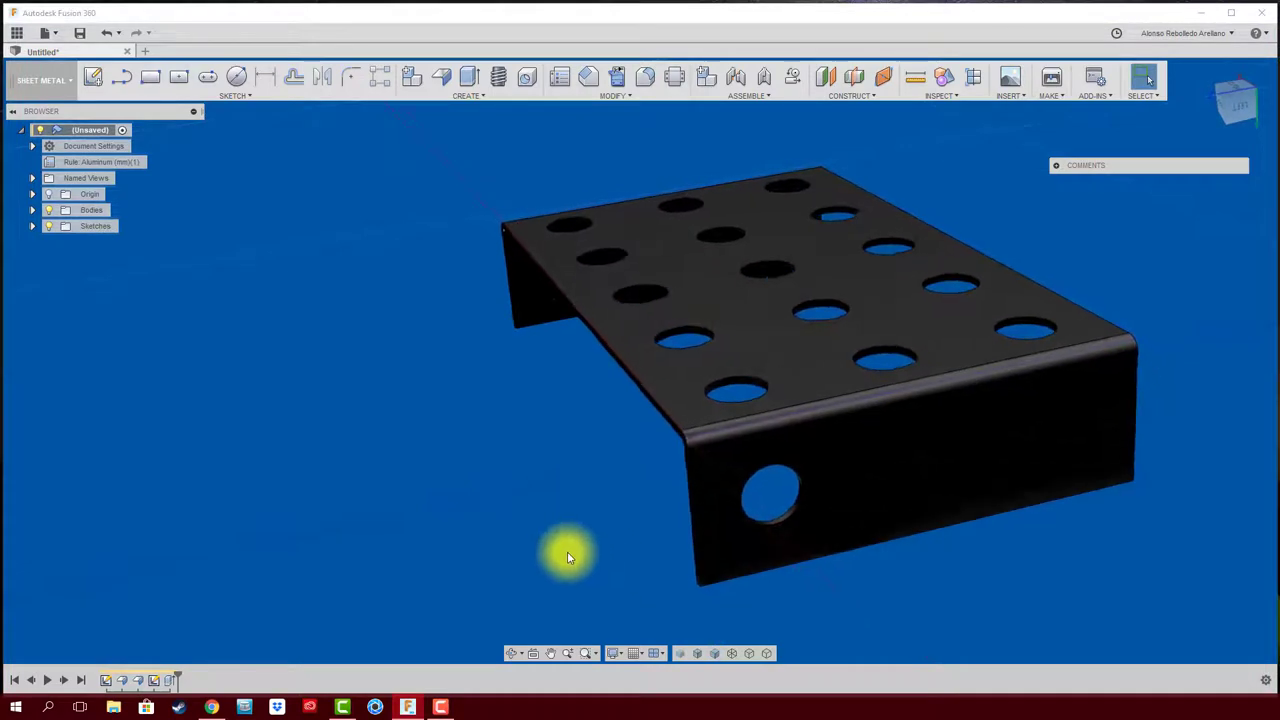
{"action": "left_click", "coordinate": [1234, 101]}
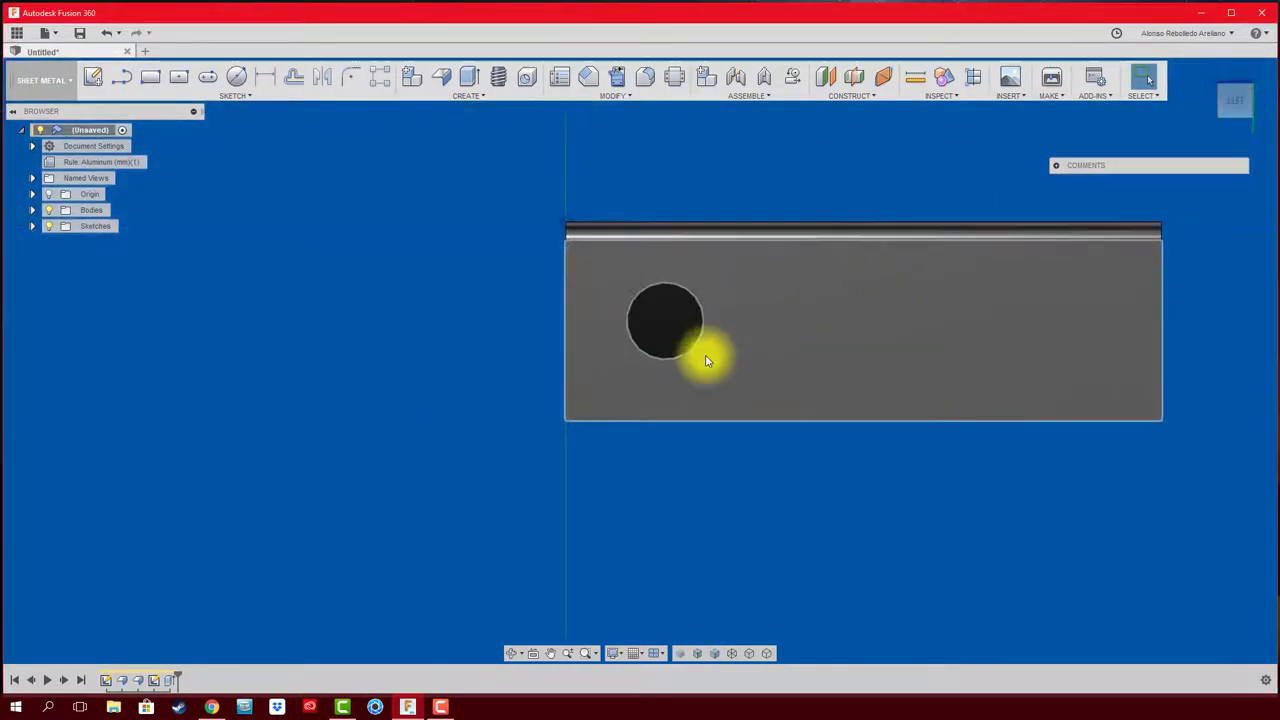
{"action": "scroll", "coordinate": [675, 275], "scroll_direction": "up", "scroll_amount": 3}
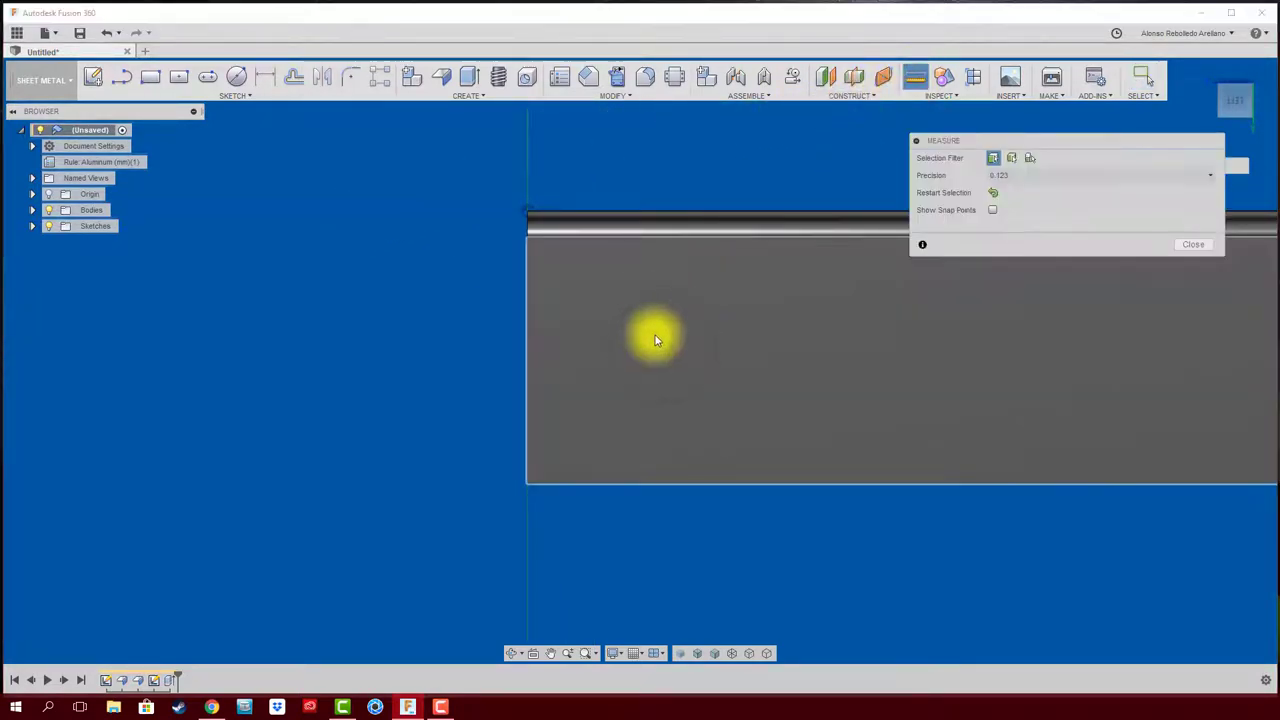
Step: Measure the hole edge against the top edge (4.00 mm diameter, 3.162 mm distance), then close Measure
{"action": "left_click", "coordinate": [700, 311]}
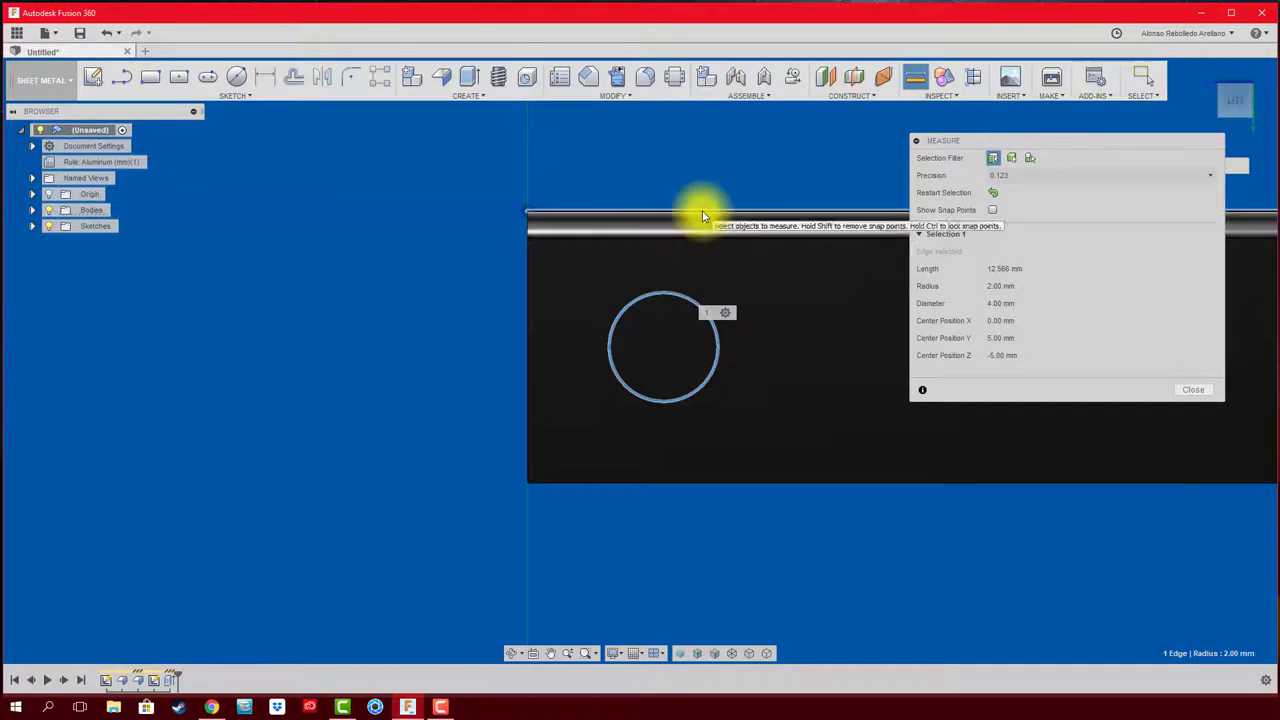
{"action": "left_click", "coordinate": [700, 214]}
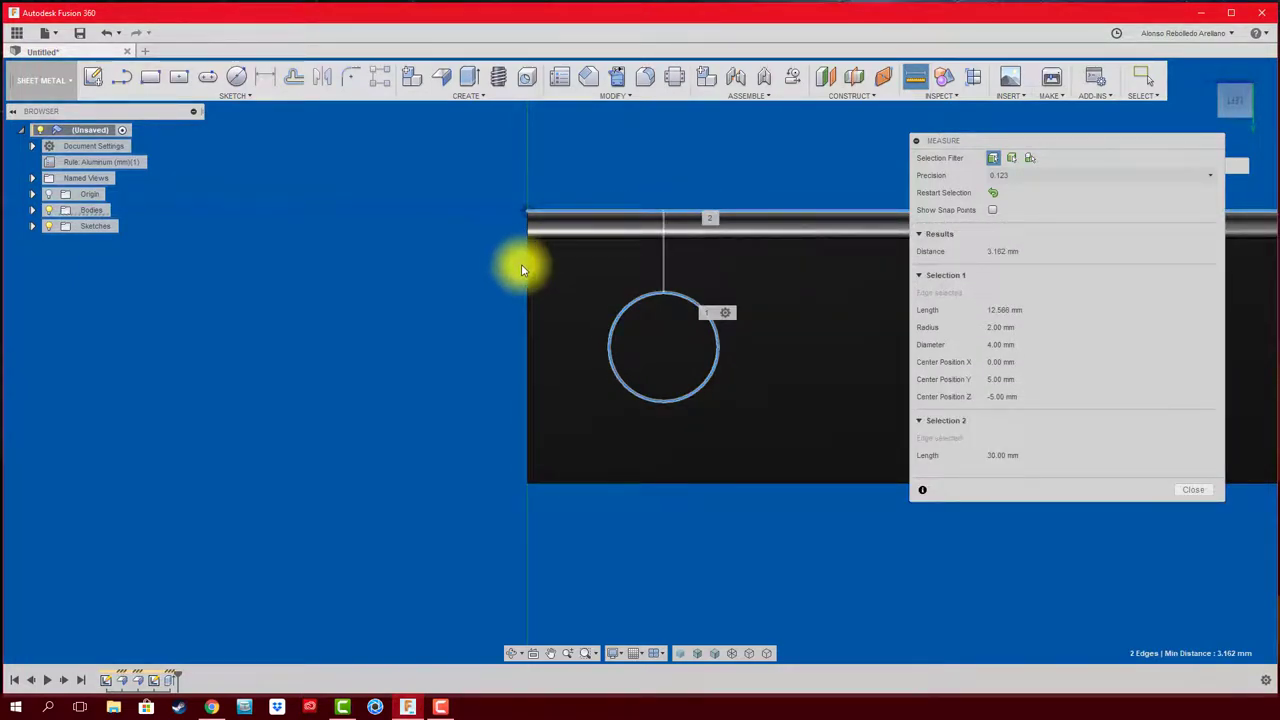
{"action": "left_click", "coordinate": [1044, 362]}
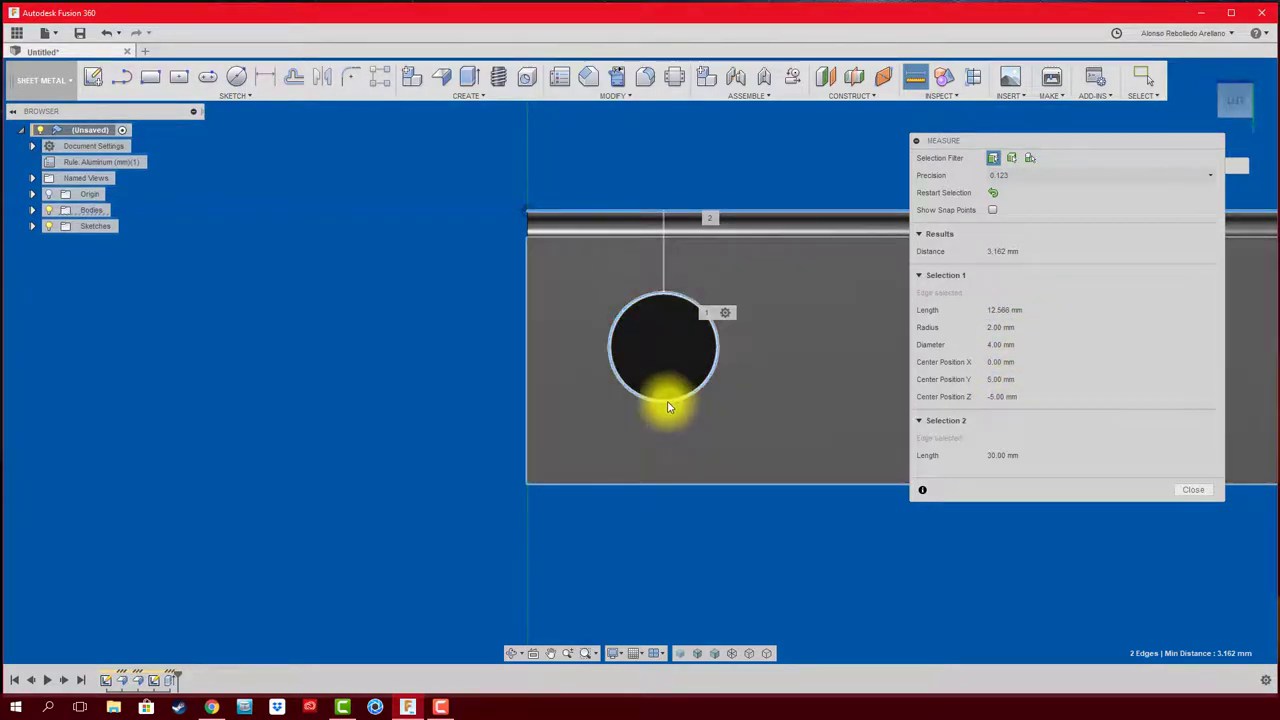
{"action": "left_click", "coordinate": [660, 486]}
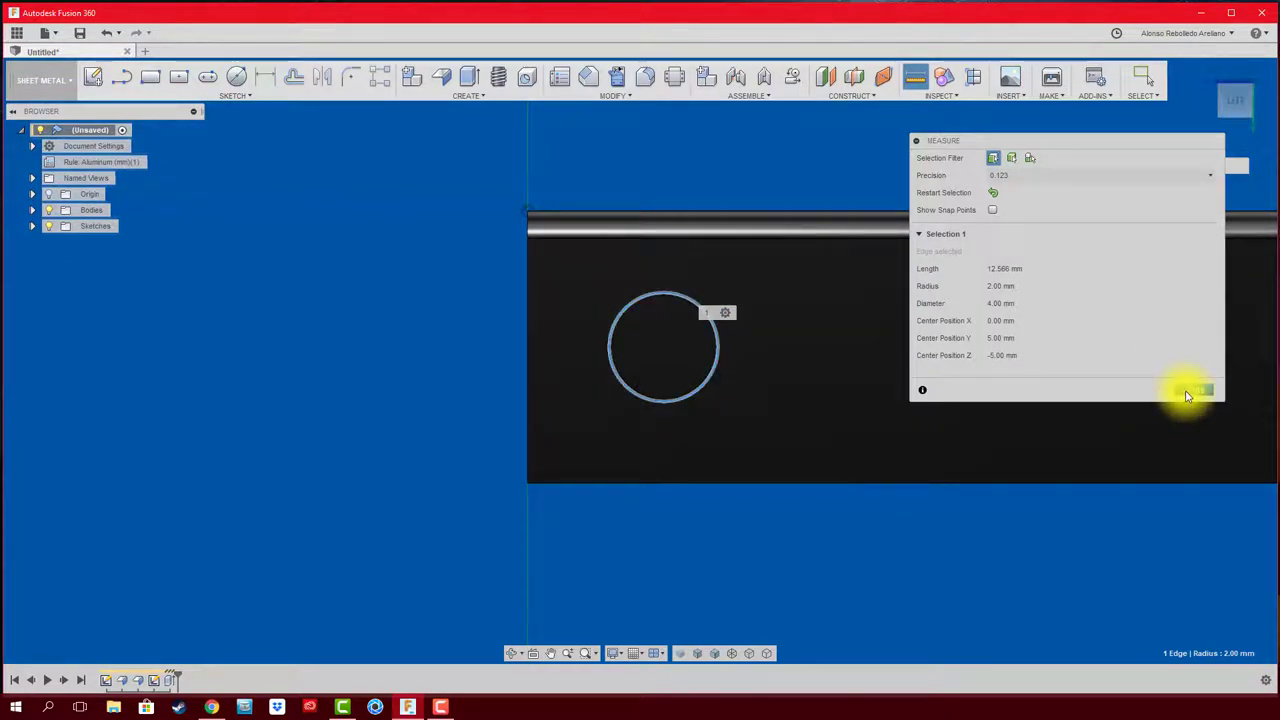
{"action": "left_click", "coordinate": [1188, 393]}
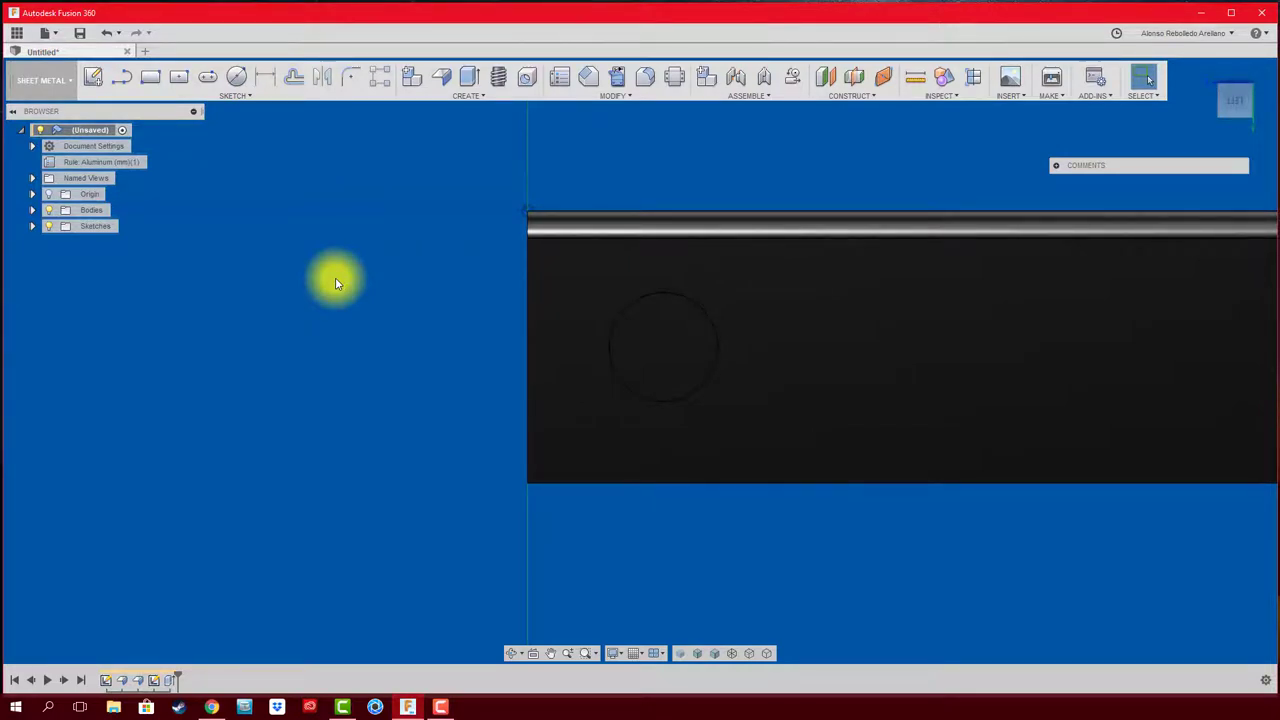
{"action": "middle_click_drag", "start_coordinate": [335, 277], "coordinate": [453, 278], "text": "shift"}
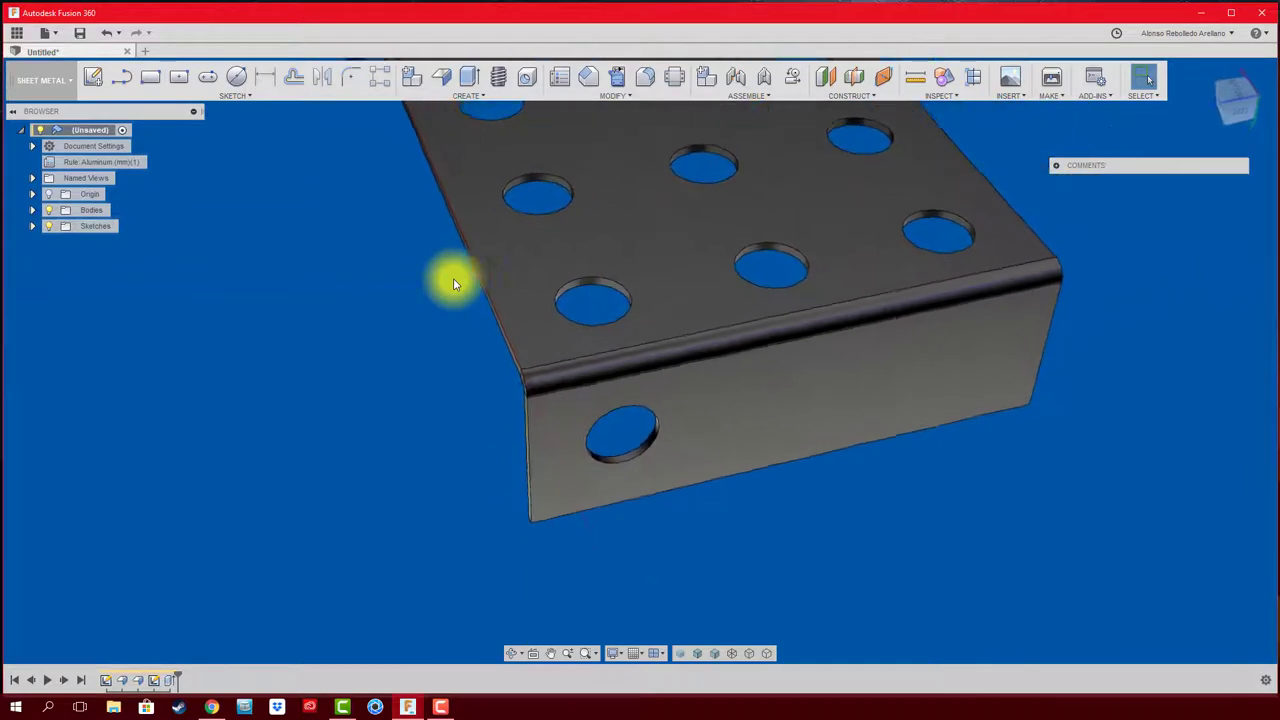
{"action": "middle_click_drag", "start_coordinate": [453, 278], "coordinate": [614, 423], "text": "shift"}
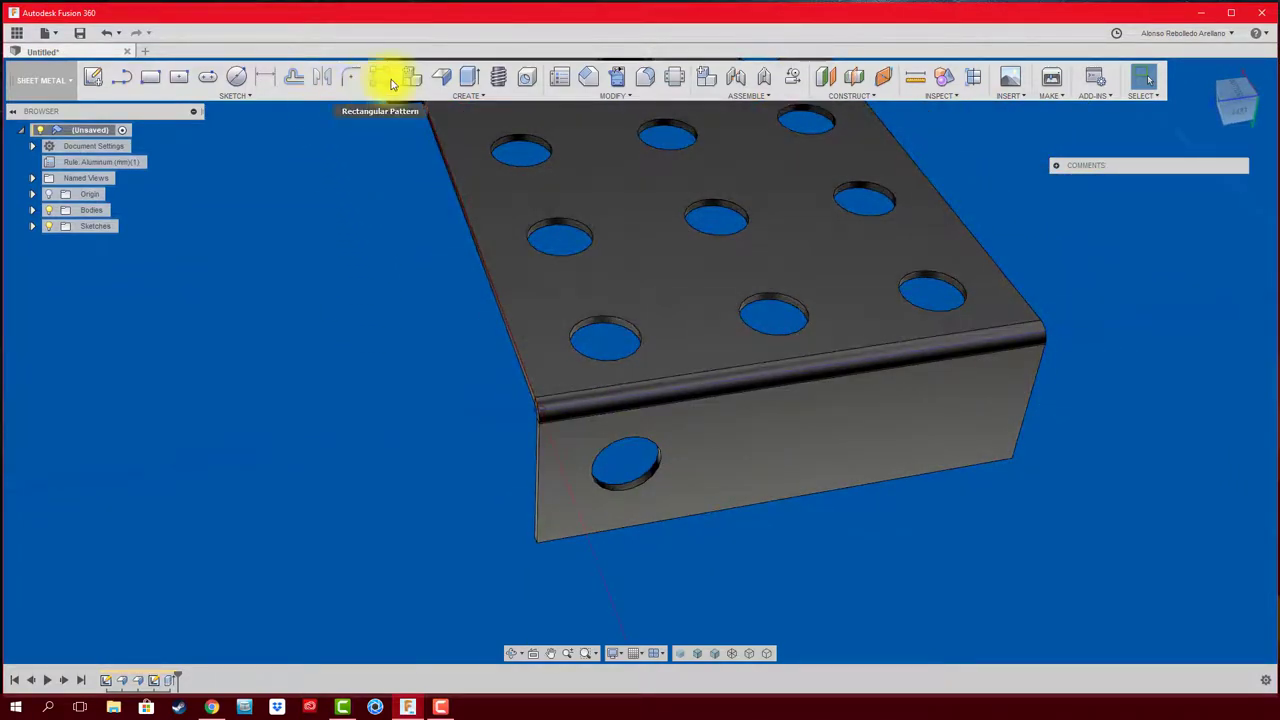
{"action": "left_click", "coordinate": [615, 95]}
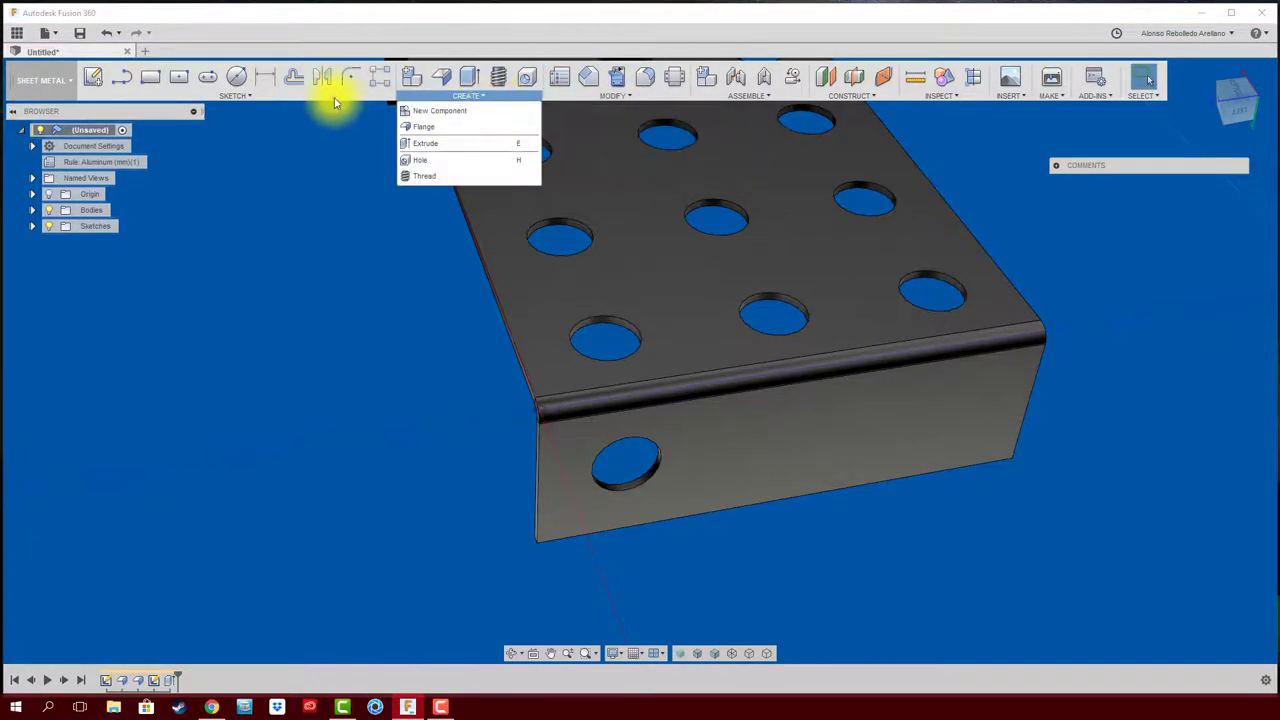
{"action": "mouse_move", "coordinate": [236, 95]}
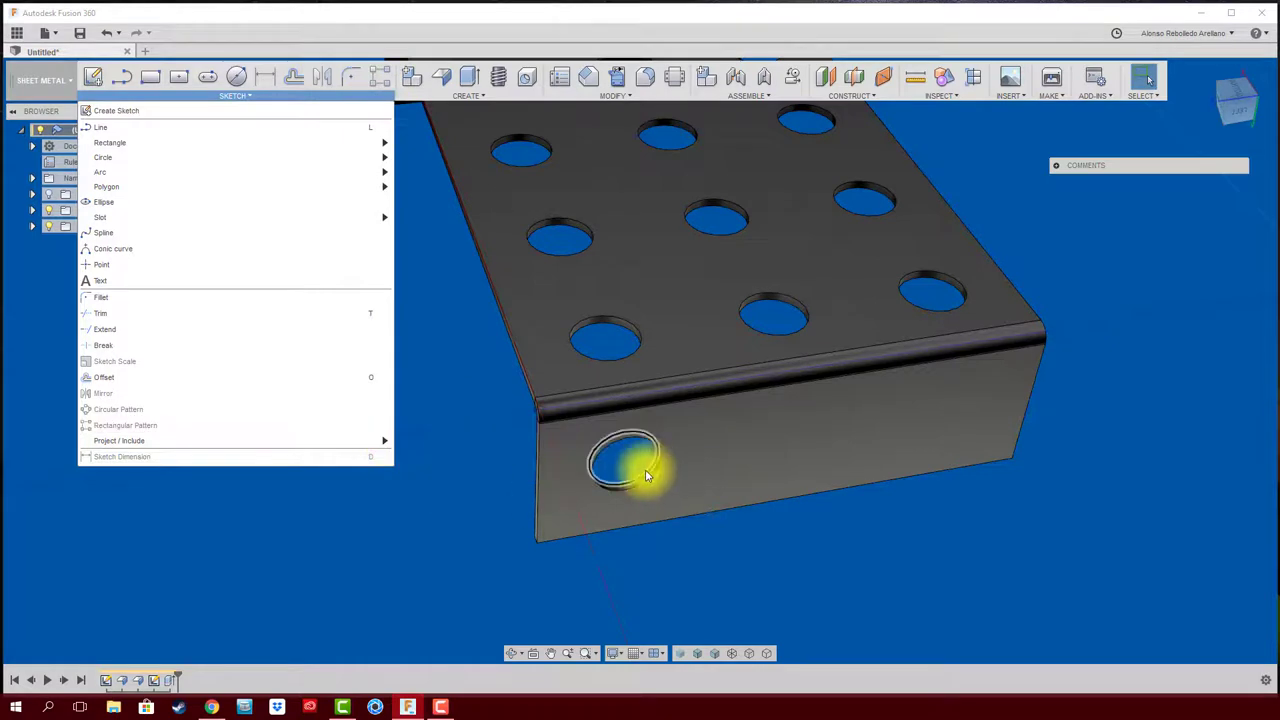
{"action": "left_click", "coordinate": [449, 466]}
{"action": "left_click", "coordinate": [485, 100]}
{"action": "mouse_move", "coordinate": [614, 95]}
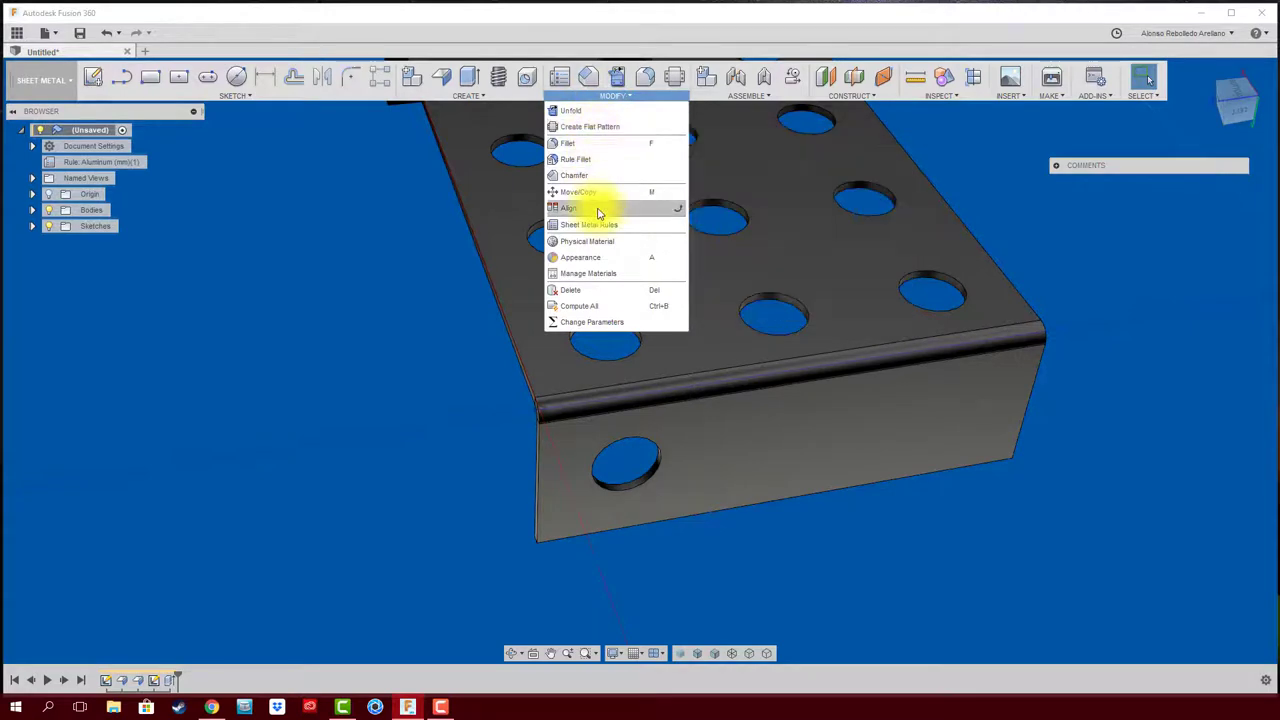
{"action": "left_click", "coordinate": [980, 148]}
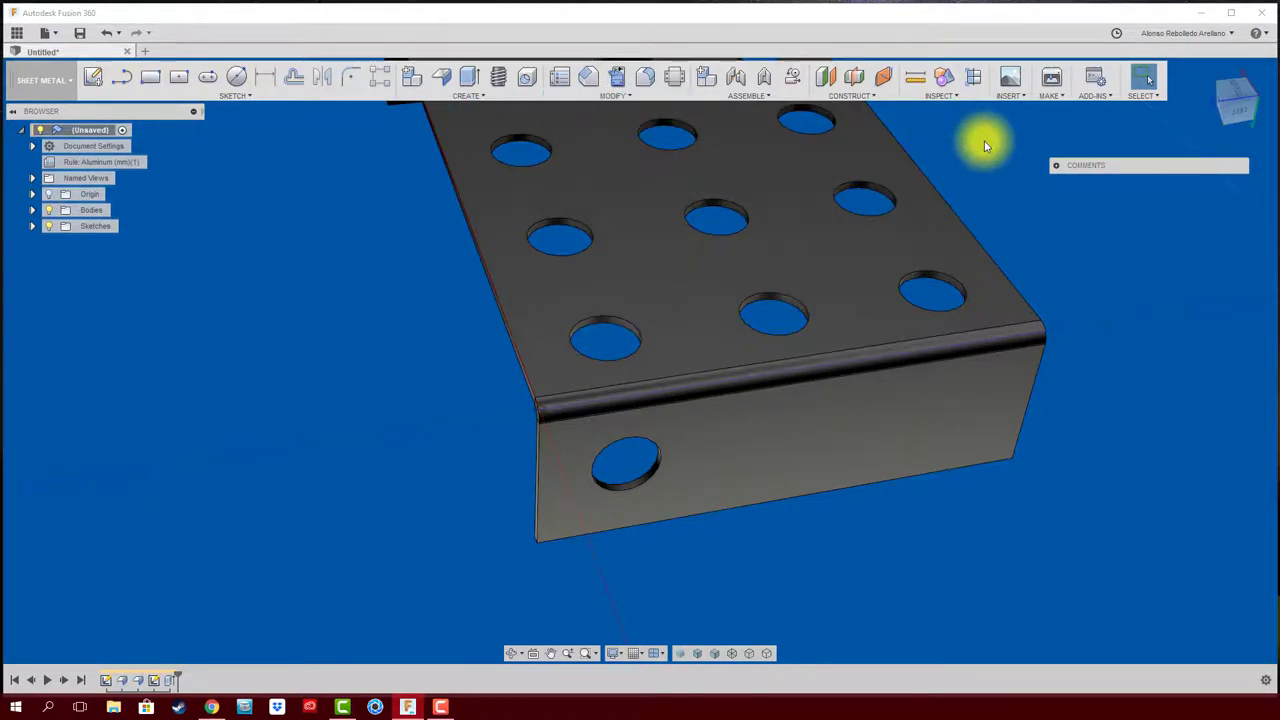
{"action": "middle_click_drag", "start_coordinate": [434, 274], "coordinate": [571, 123], "text": "shift"}
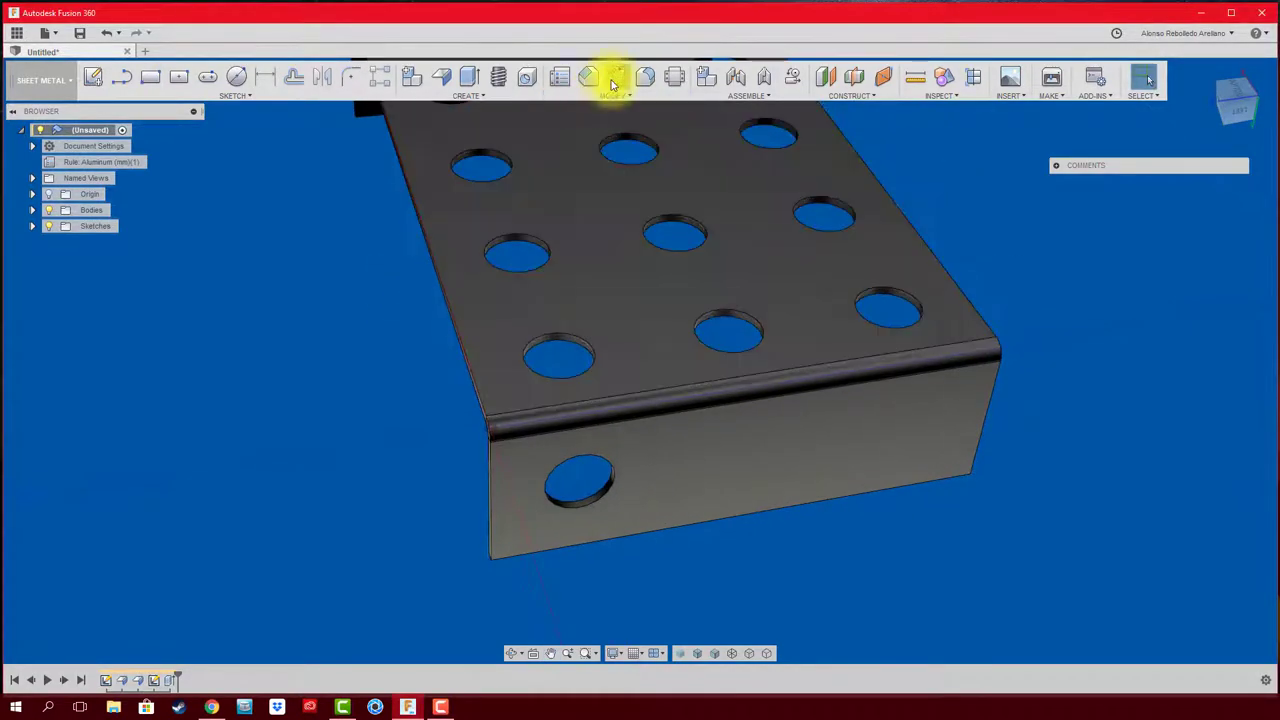
Step: Unfold the sheet-metal flanges flat, keeping the top face stationary
{"action": "left_click", "coordinate": [617, 79]}
{"action": "left_click", "coordinate": [592, 282]}
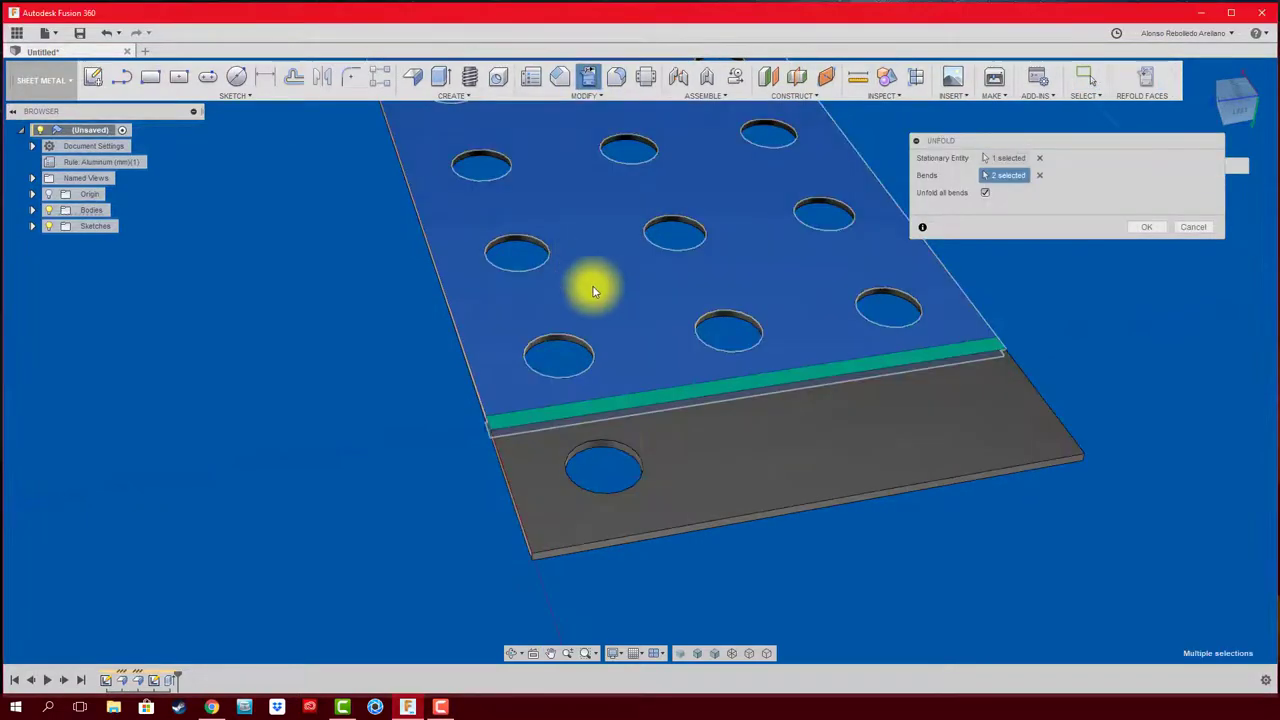
{"action": "left_click", "coordinate": [1150, 227]}
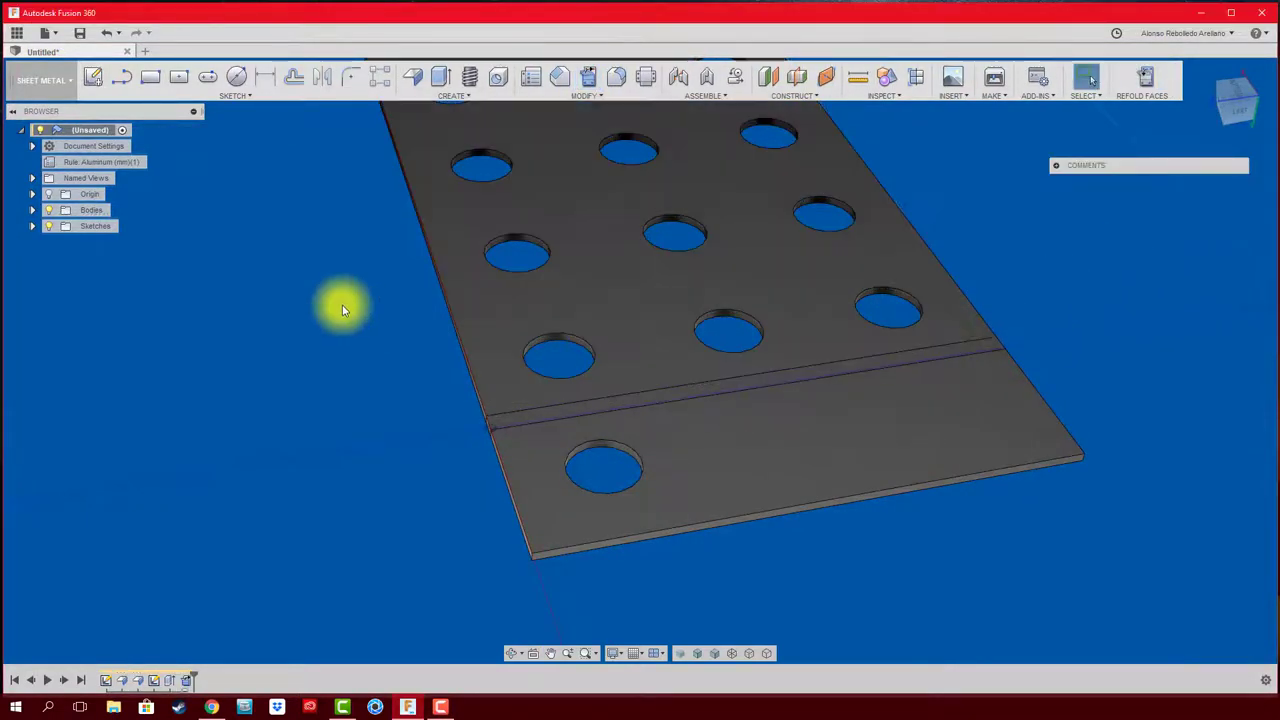
Step: Start a new circle sketch on the unfolded flange face that holds the Ø4 hole
{"action": "left_click", "coordinate": [452, 93]}
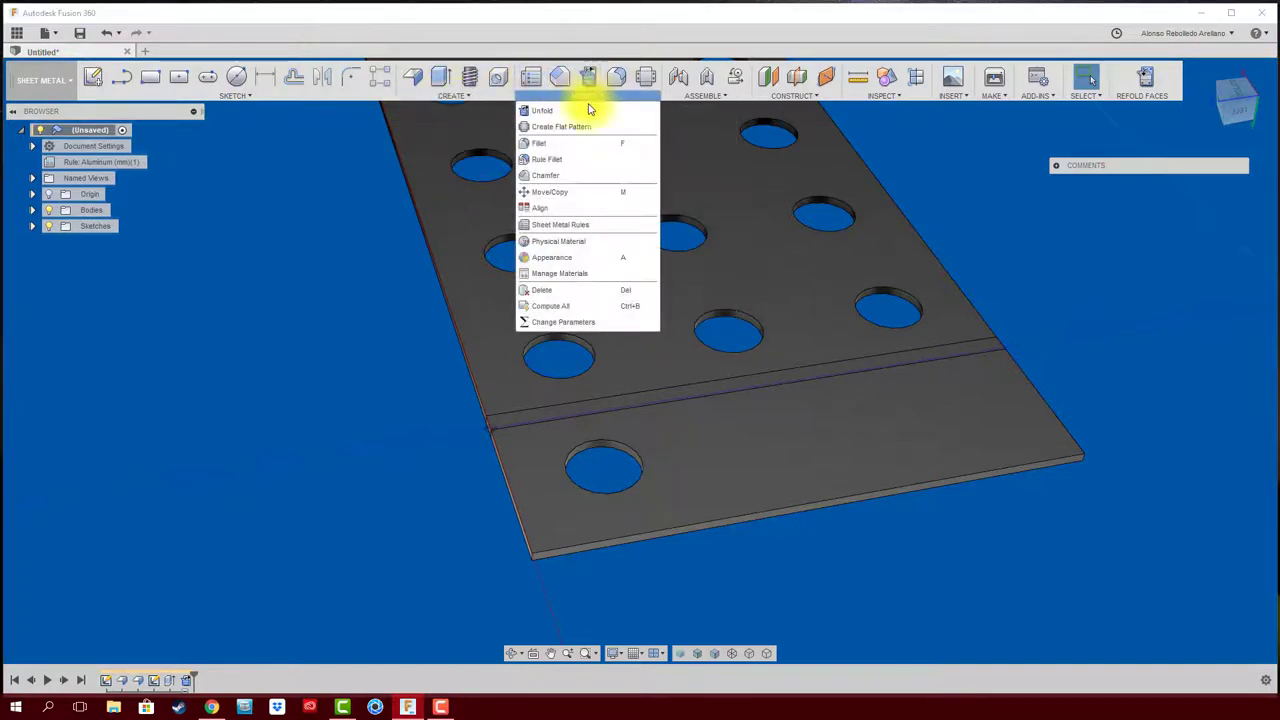
{"action": "left_click", "coordinate": [712, 96]}
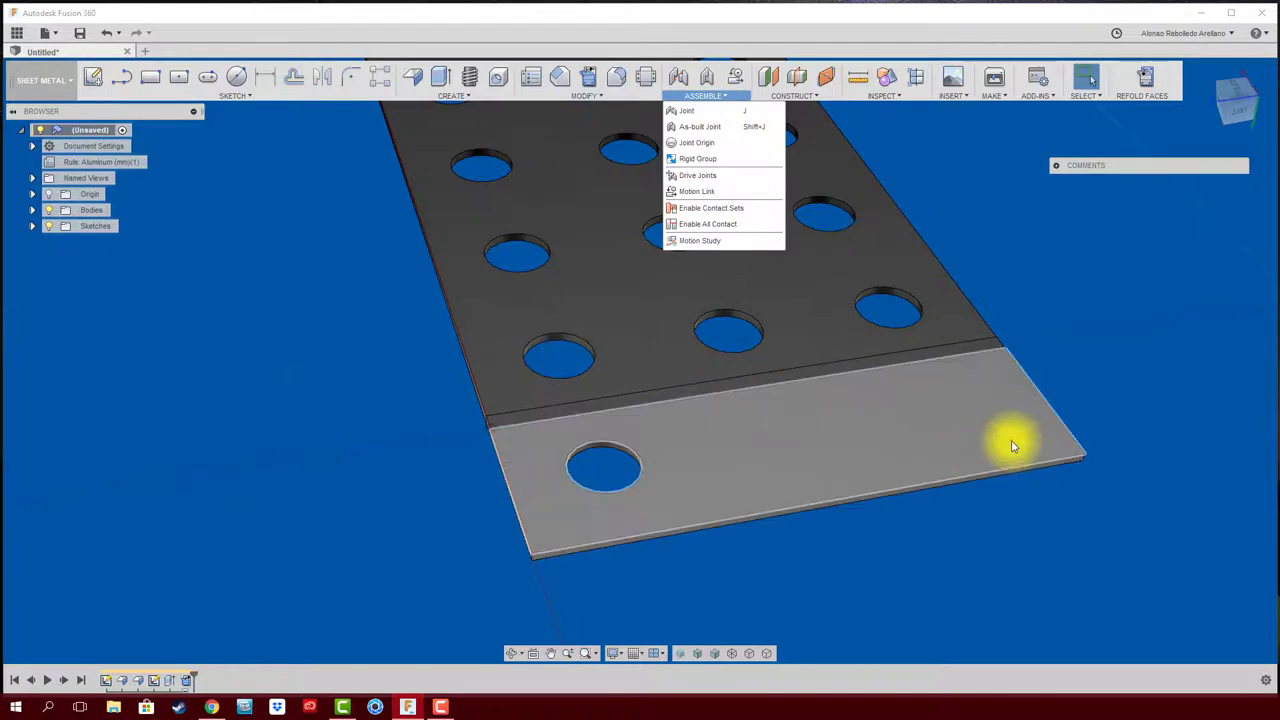
{"action": "left_click", "coordinate": [236, 95]}
{"action": "left_click", "coordinate": [238, 78]}
{"action": "left_click", "coordinate": [756, 449]}
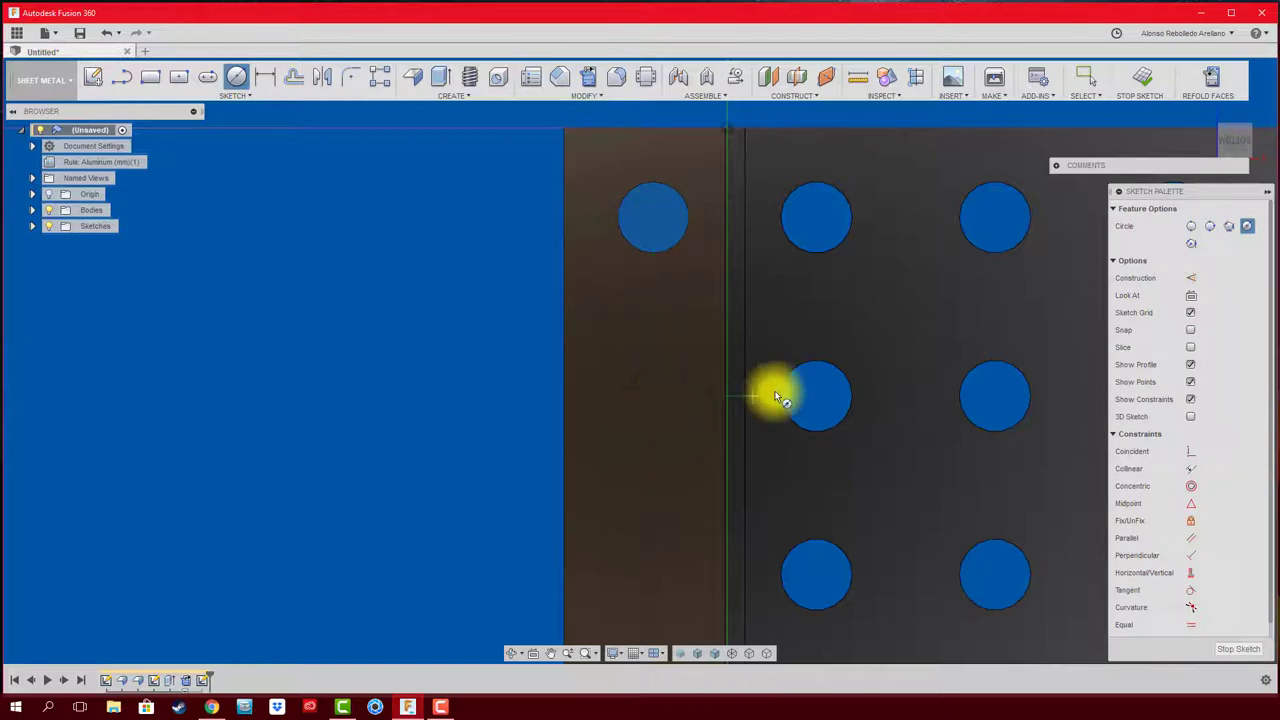
Step: Sketch two Ø4 mm circles on the unfolded flange strip, lined up with the existing hole
{"action": "left_click", "coordinate": [651, 403]}
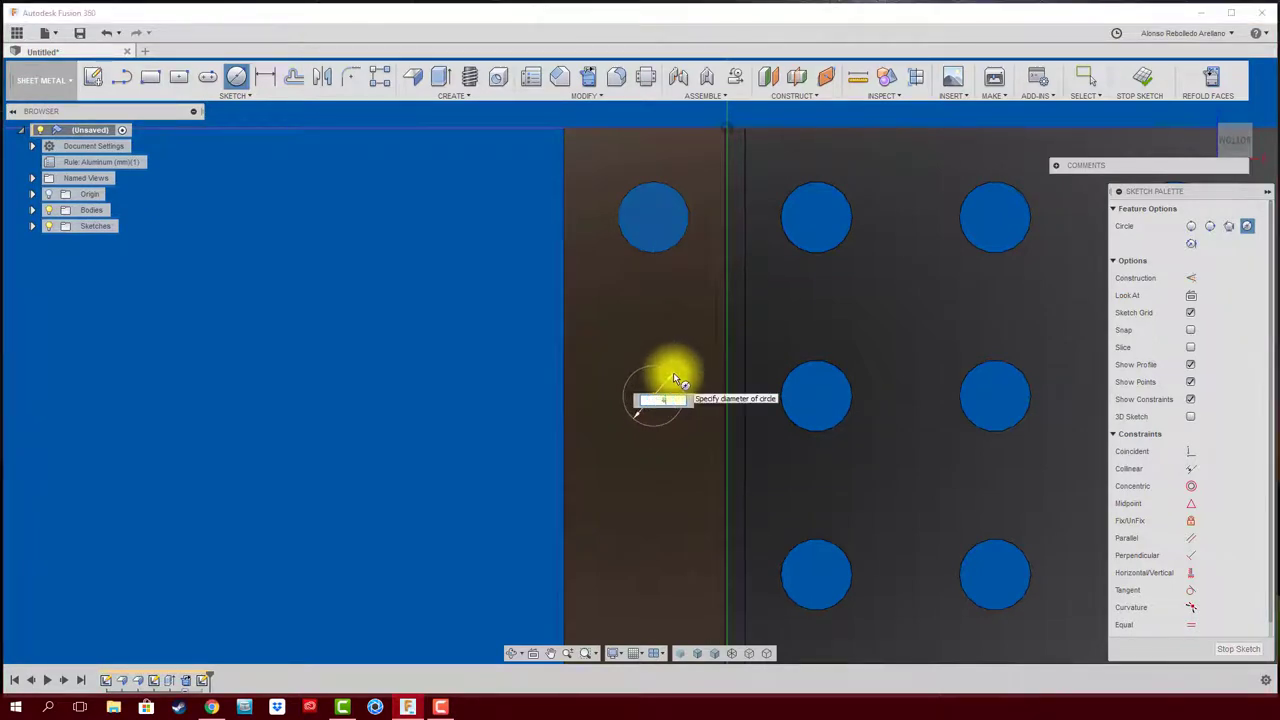
{"action": "key", "text": "Return"}
{"action": "key", "text": "Escape"}
{"action": "middle_click_drag", "start_coordinate": [652, 517], "coordinate": [642, 404]}
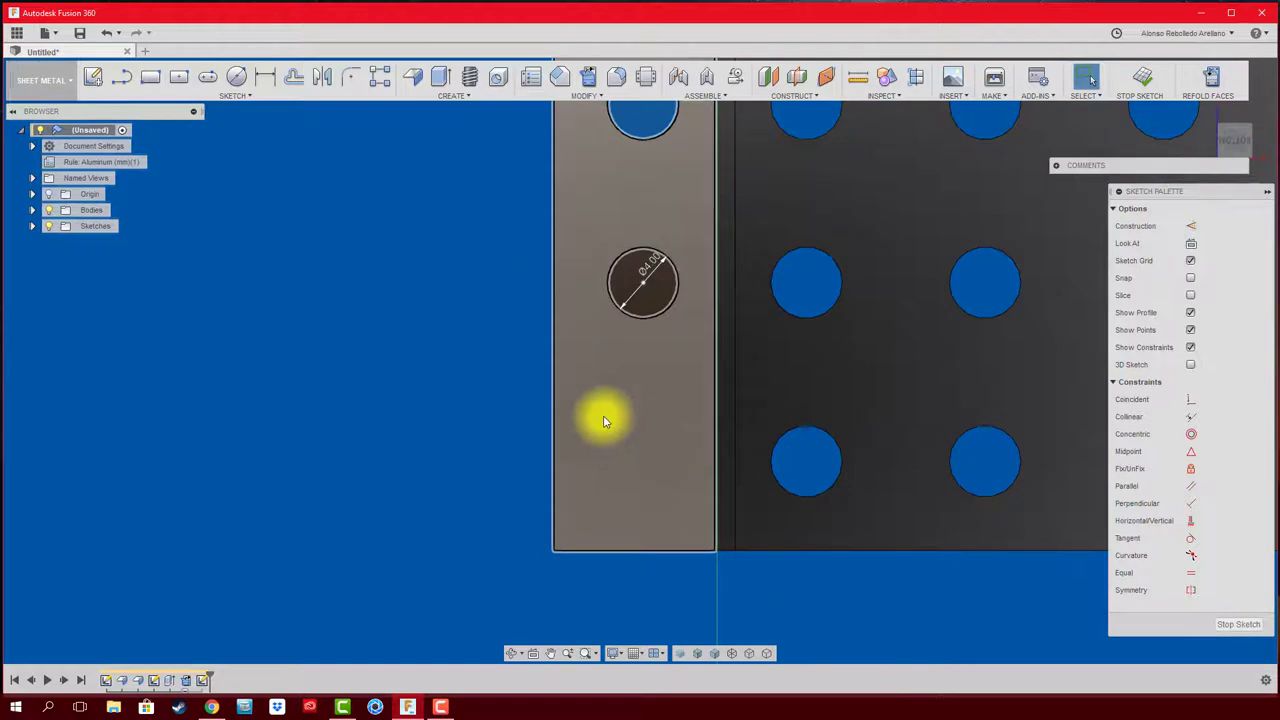
{"action": "key", "text": "c"}
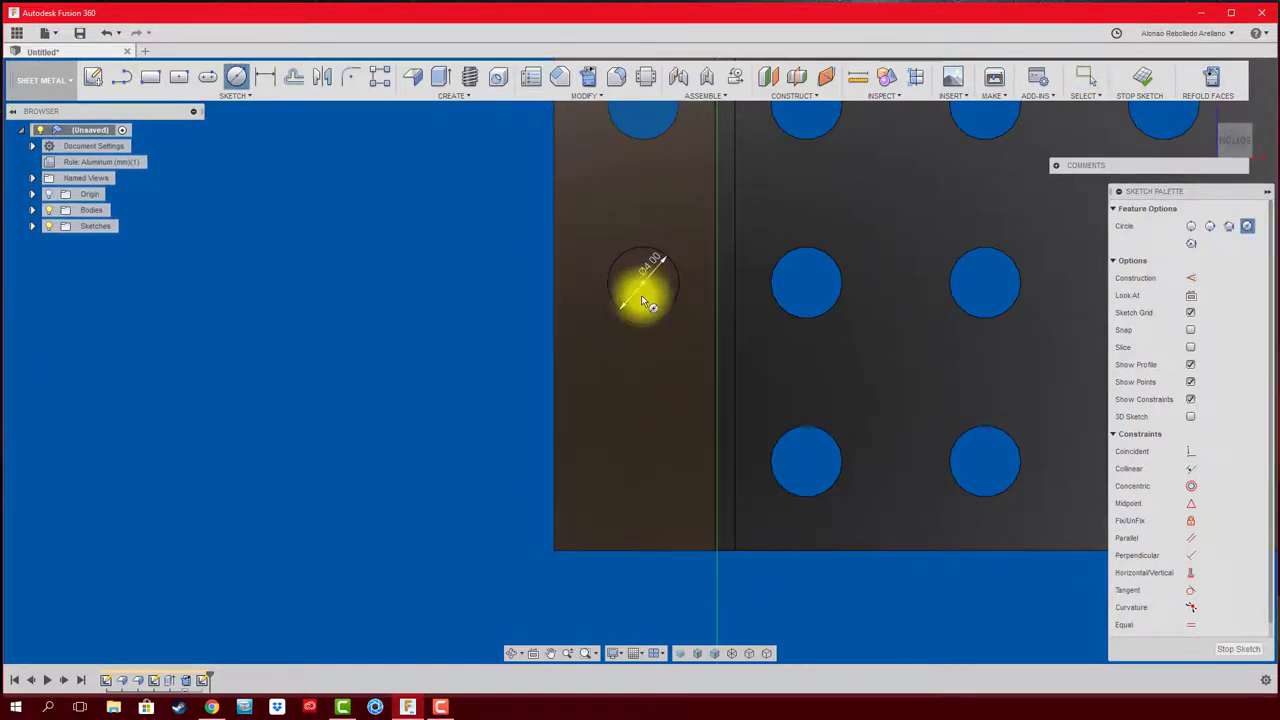
{"action": "left_click", "coordinate": [643, 461]}
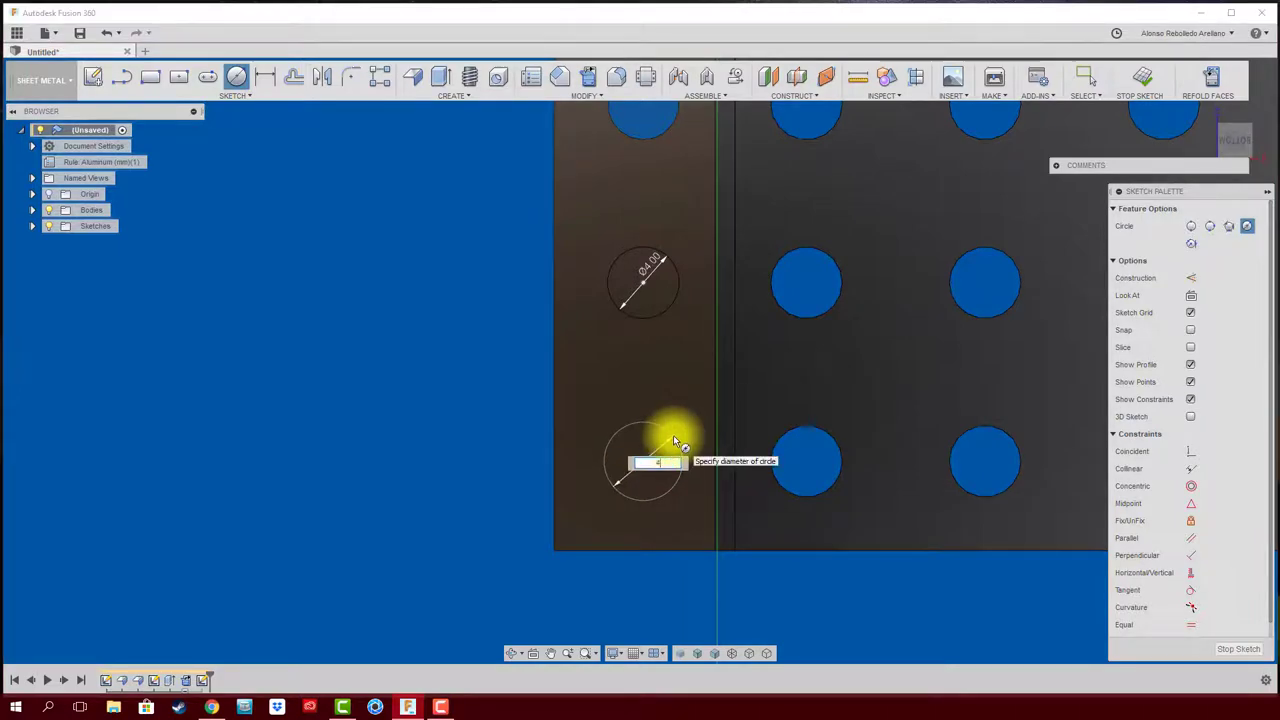
{"action": "type", "text": "4"}
{"action": "key", "text": "Return"}
{"action": "key", "text": "Escape"}
{"action": "scroll", "coordinate": [660, 520], "scroll_direction": "down", "scroll_amount": 1}
{"action": "middle_click_drag", "start_coordinate": [596, 518], "coordinate": [560, 511], "text": "shift"}
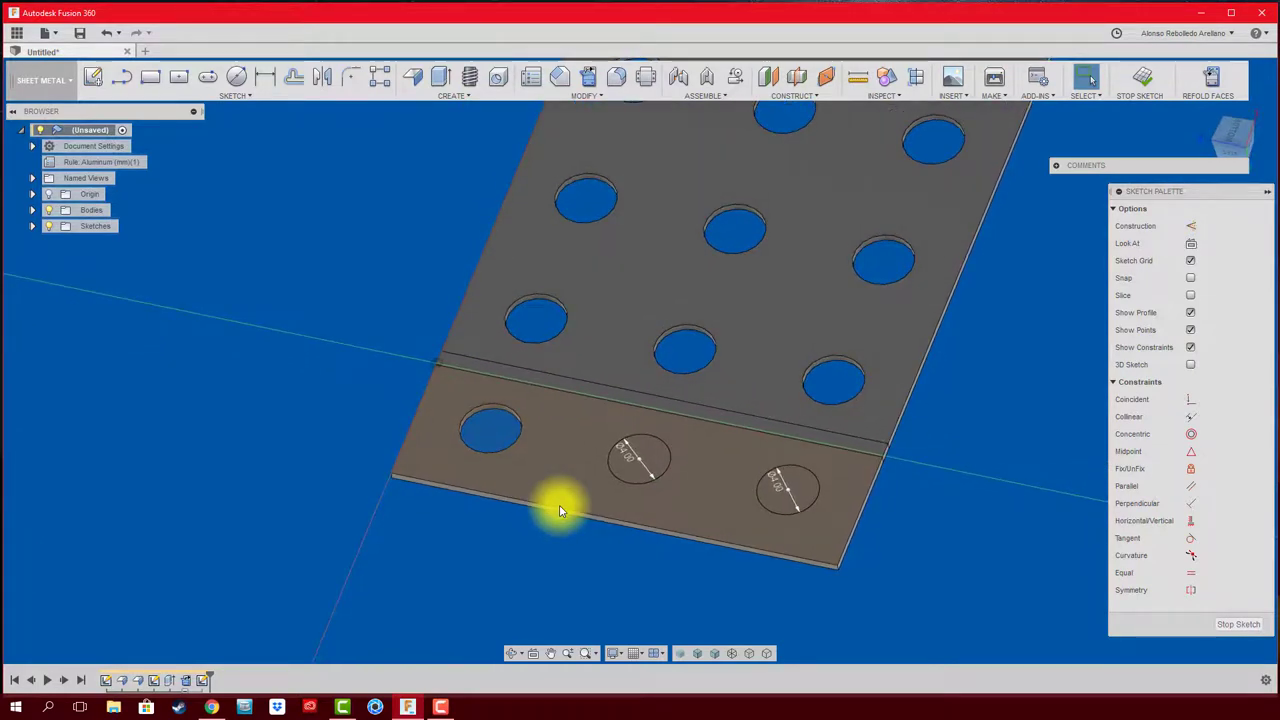
Step: Cut both sketched Ø4 circles through the flange, then refold the part to its bent shape
{"action": "left_click", "coordinate": [1221, 77]}
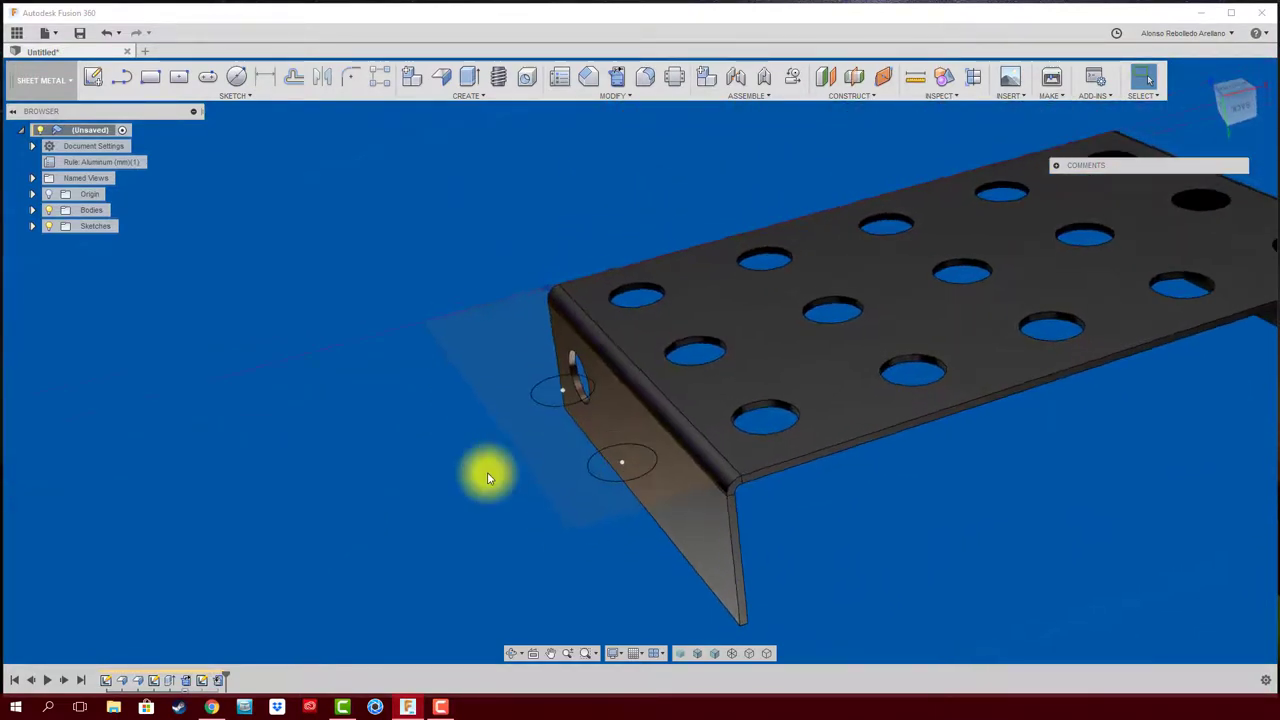
{"action": "double_click", "coordinate": [487, 472]}
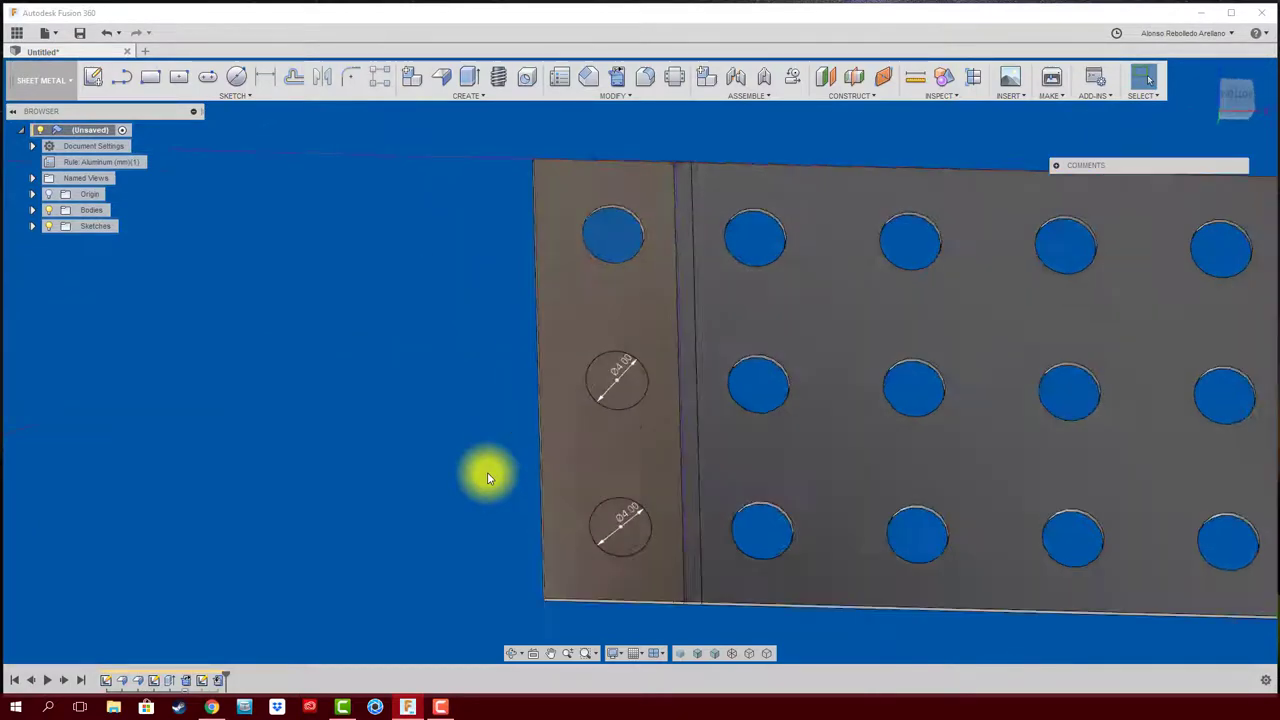
{"action": "key", "text": "e"}
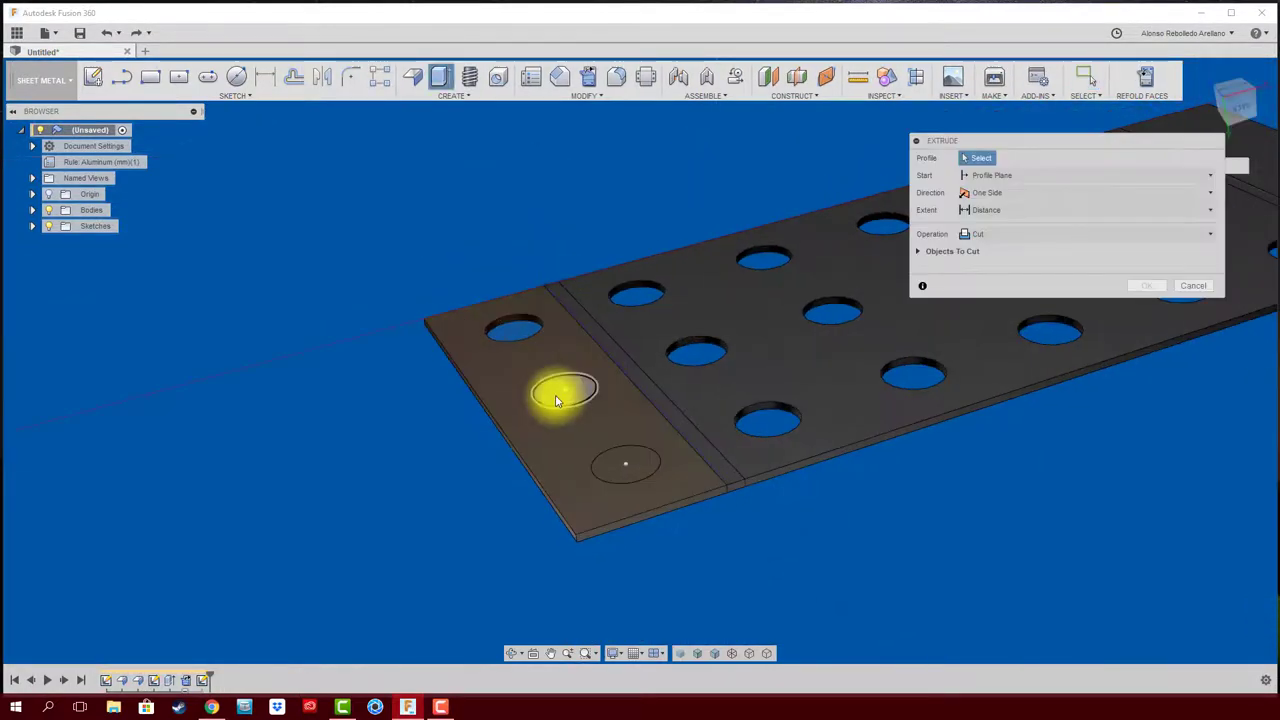
{"action": "left_click", "coordinate": [556, 392]}
{"action": "left_click", "coordinate": [627, 464]}
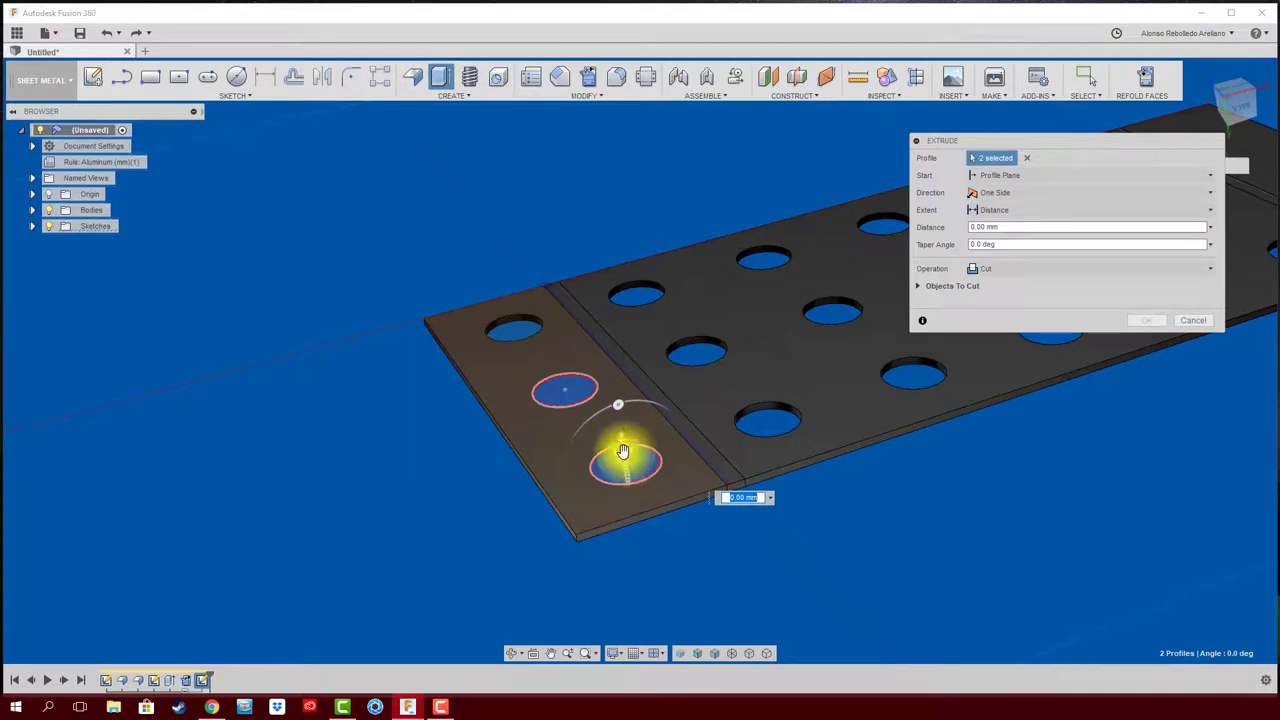
{"action": "left_click_drag", "start_coordinate": [622, 451], "coordinate": [657, 557]}
{"action": "left_click", "coordinate": [1147, 320]}
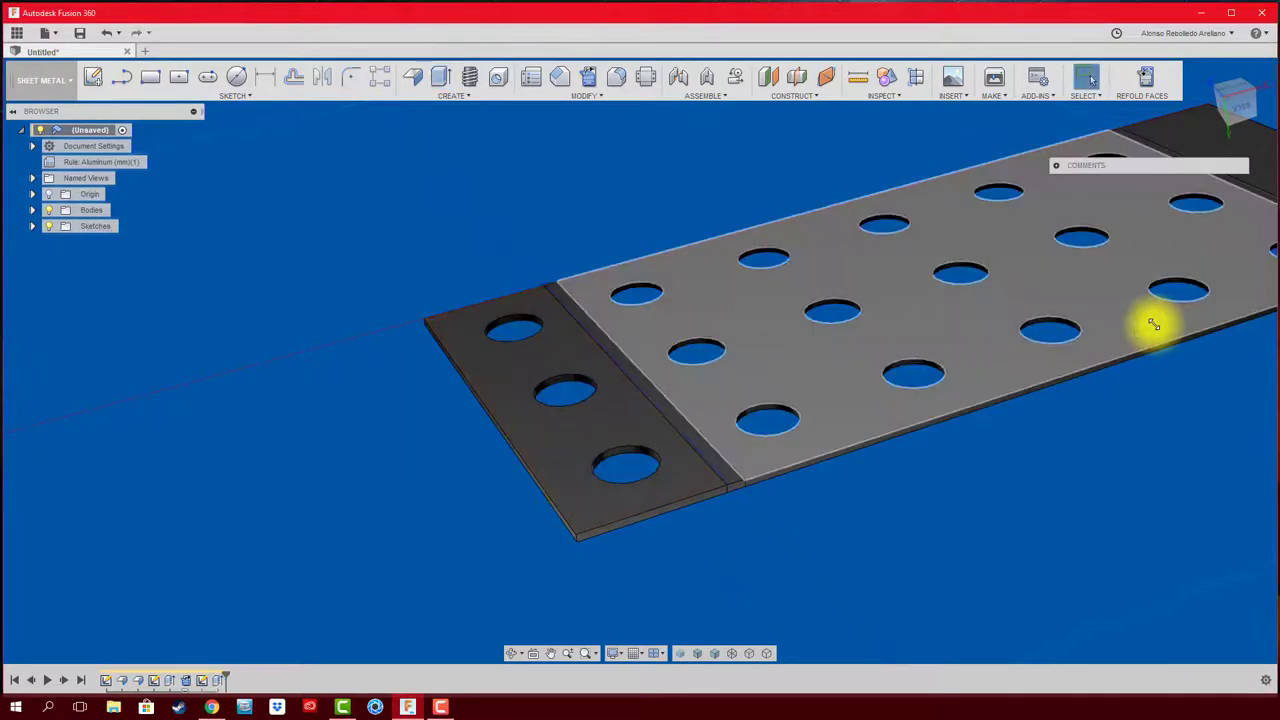
{"action": "left_click", "coordinate": [1147, 78]}
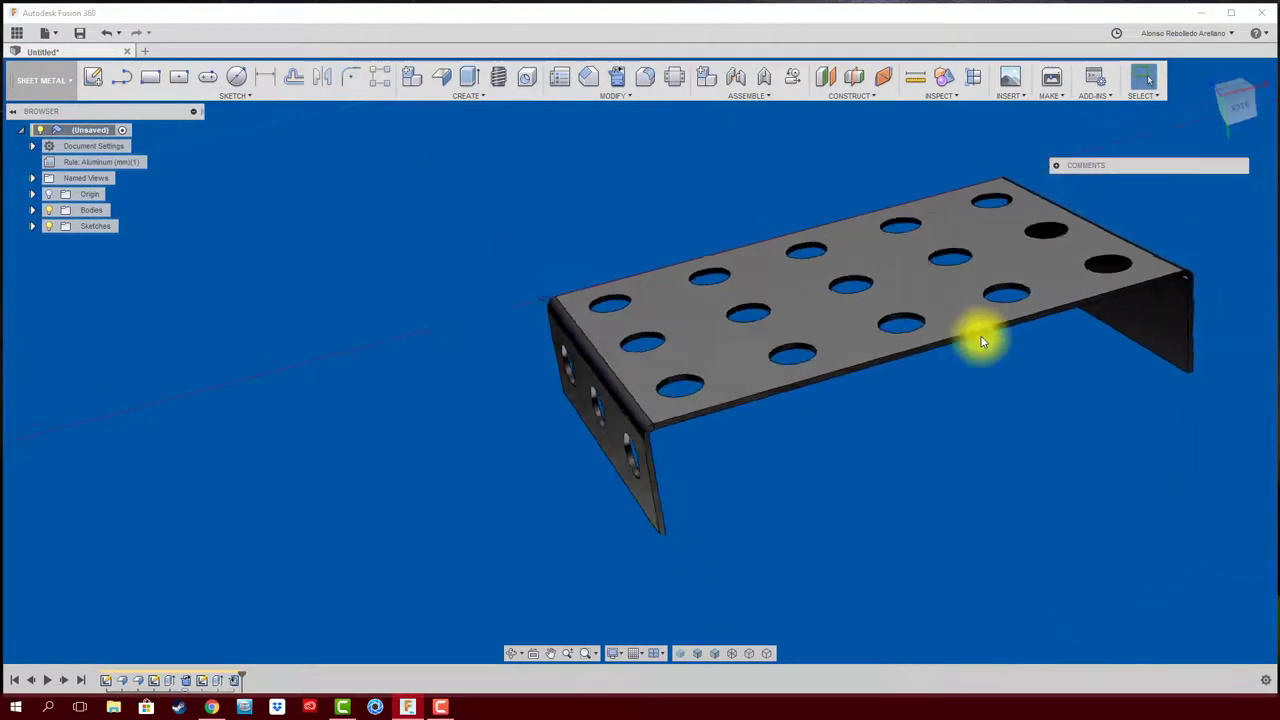
{"action": "mouse_move", "coordinate": [981, 342]}
{"action": "middle_mouse_down", "text": "shift"}
{"action": "mouse_move", "coordinate": [960, 343]}
{"action": "mouse_move", "coordinate": [971, 351]}
{"action": "mouse_move", "coordinate": [943, 386]}
{"action": "mouse_move", "coordinate": [611, 250]}
{"action": "mouse_move", "coordinate": [691, 177]}
{"action": "mouse_move", "coordinate": [996, 442]}
{"action": "middle_mouse_up", "text": "shift"}
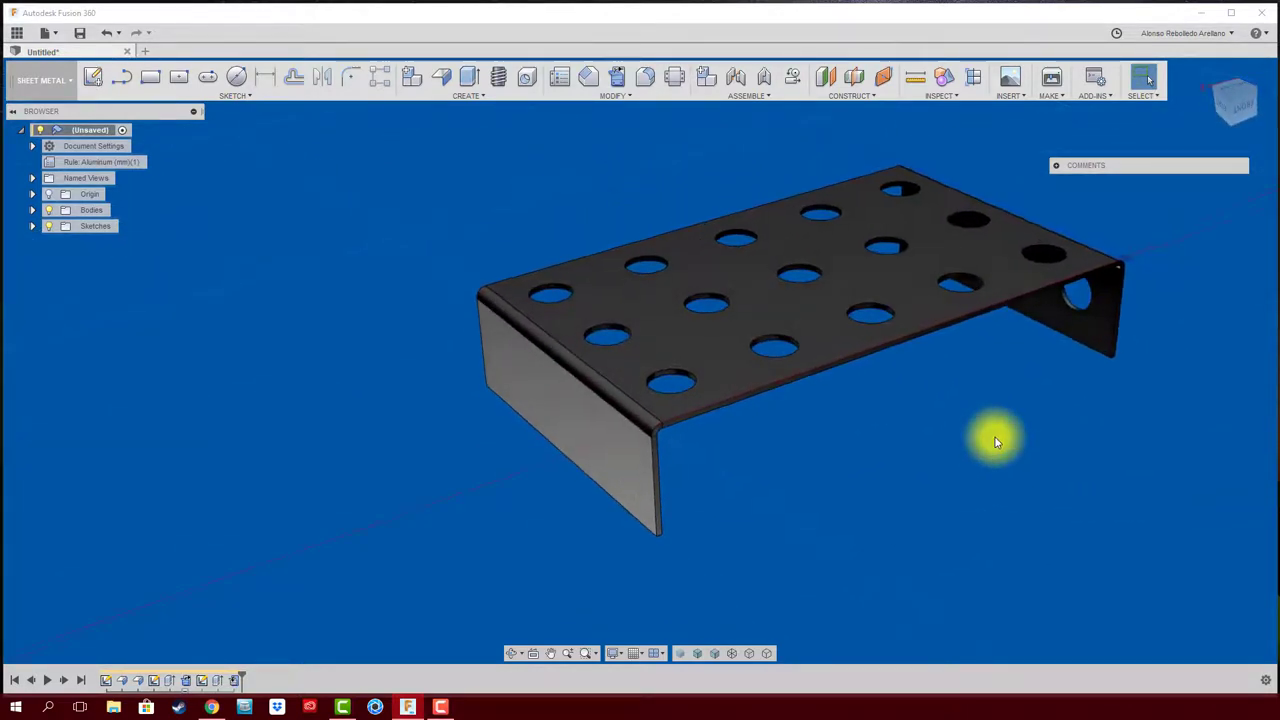
Step: Create a construction midplane between the inner faces of the two flanges
{"action": "left_click", "coordinate": [853, 77]}
{"action": "left_click", "coordinate": [623, 470]}
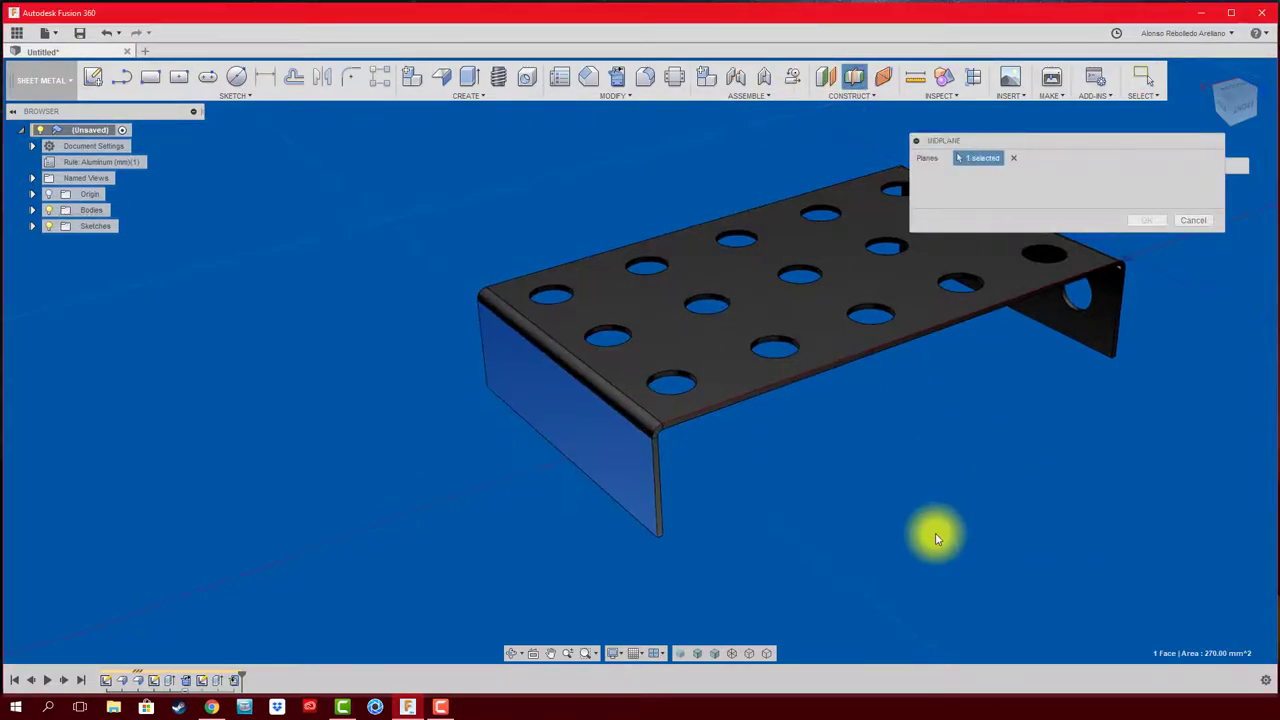
{"action": "mouse_move", "coordinate": [937, 531]}
{"action": "middle_mouse_down", "text": "shift"}
{"action": "mouse_move", "coordinate": [951, 517]}
{"action": "mouse_move", "coordinate": [941, 435]}
{"action": "middle_mouse_up", "text": "shift"}
{"action": "left_click", "coordinate": [941, 441]}
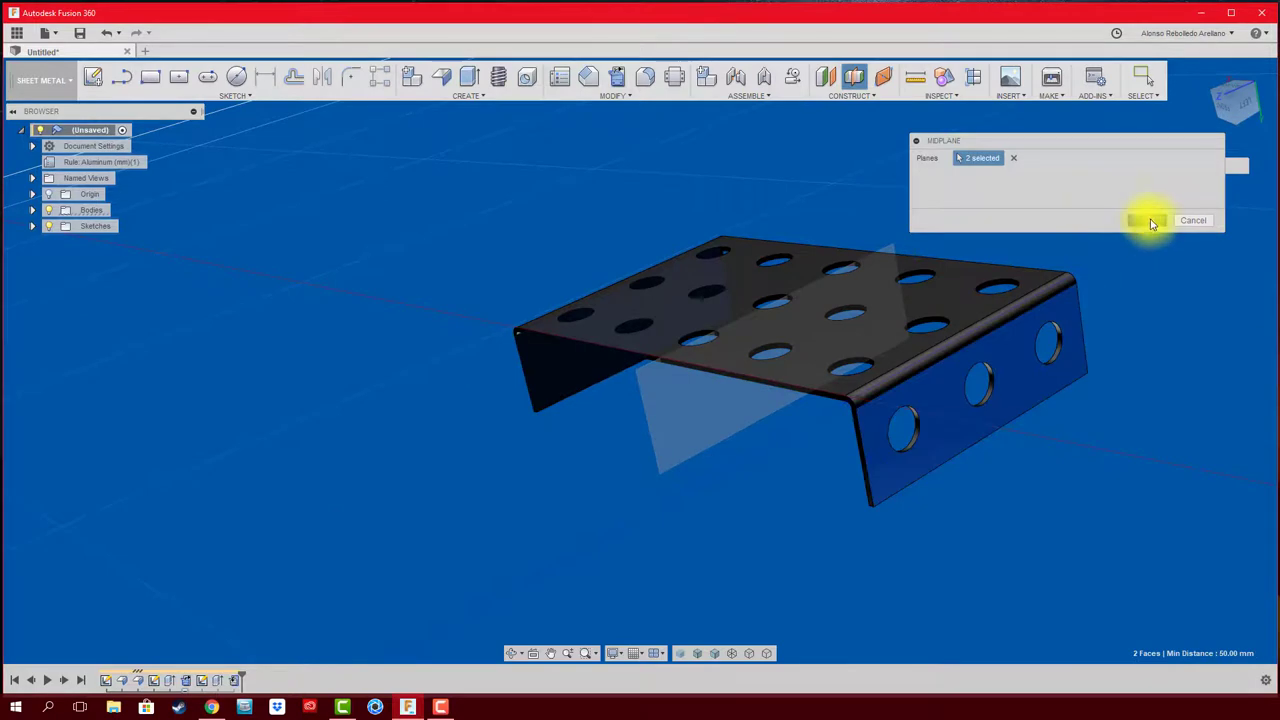
{"action": "left_click", "coordinate": [1147, 220]}
{"action": "mouse_move", "coordinate": [963, 166]}
{"action": "middle_mouse_down", "text": "shift"}
{"action": "mouse_move", "coordinate": [539, 226]}
{"action": "mouse_move", "coordinate": [491, 206]}
{"action": "mouse_move", "coordinate": [420, 217]}
{"action": "mouse_move", "coordinate": [619, 147]}
{"action": "middle_mouse_up", "text": "shift"}
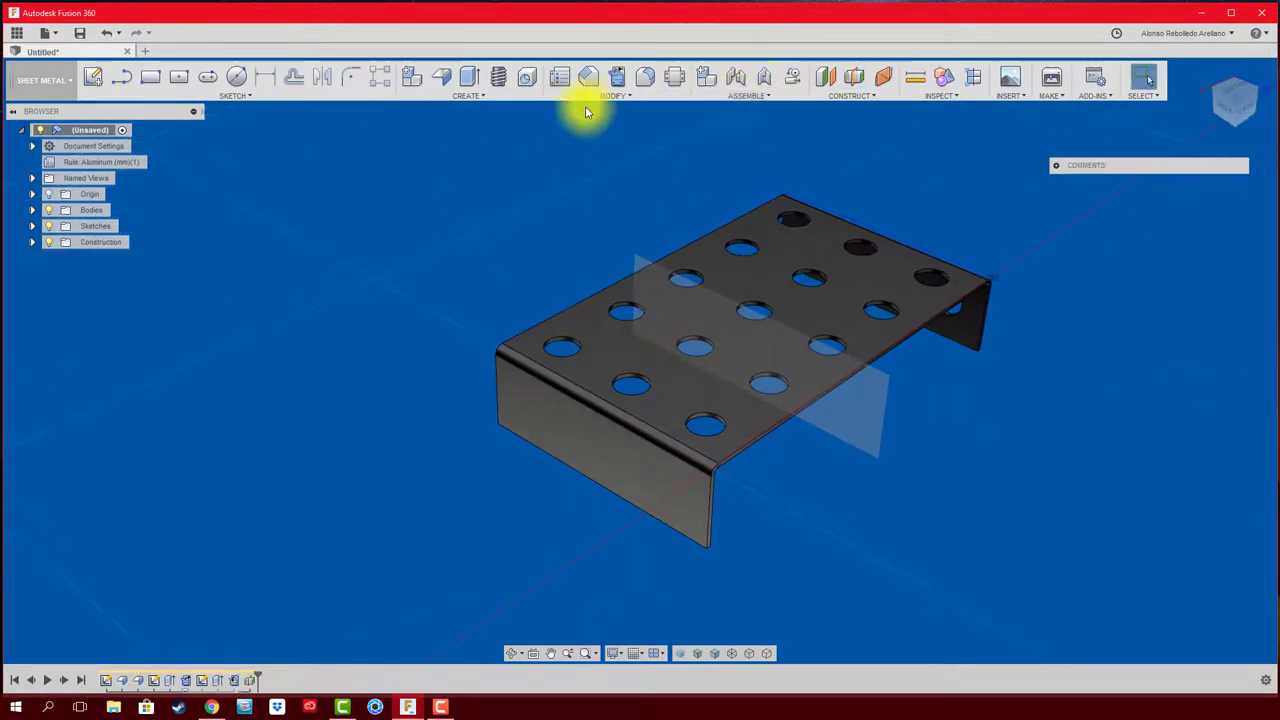
Step: Browse the Create, Modify and Assemble menus without choosing a command
{"action": "left_click", "coordinate": [484, 104]}
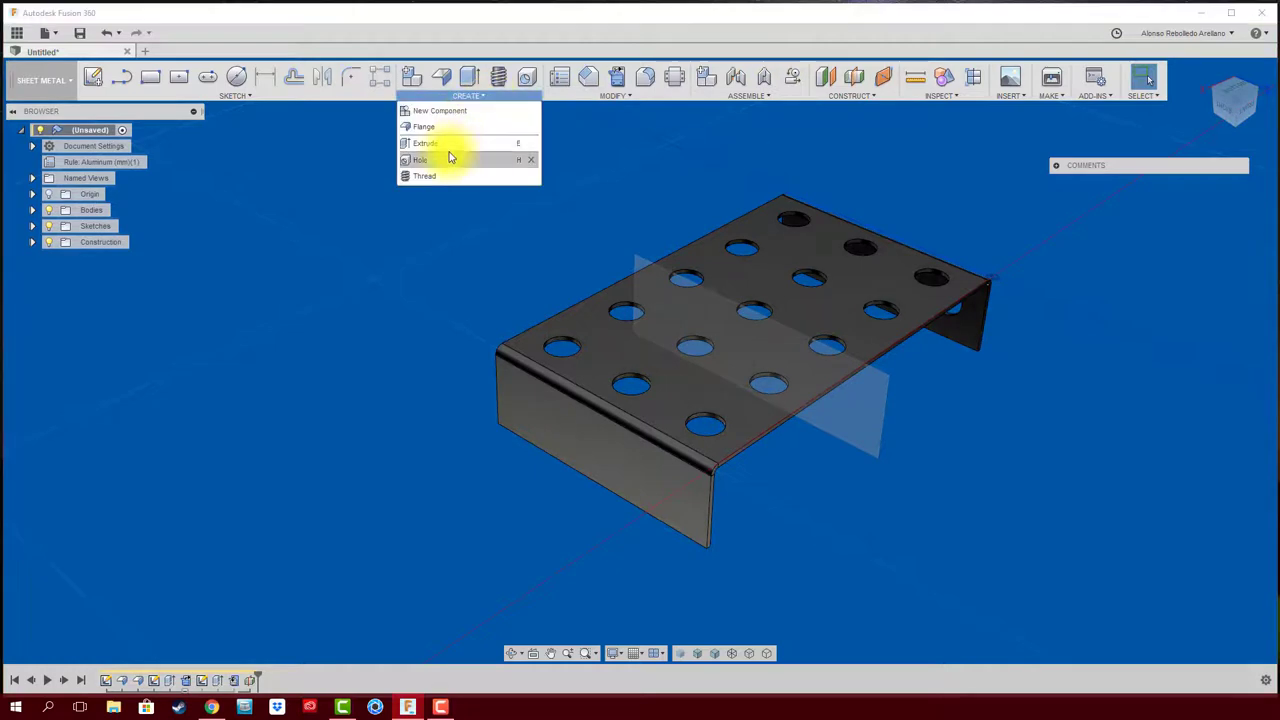
{"action": "left_click", "coordinate": [614, 94]}
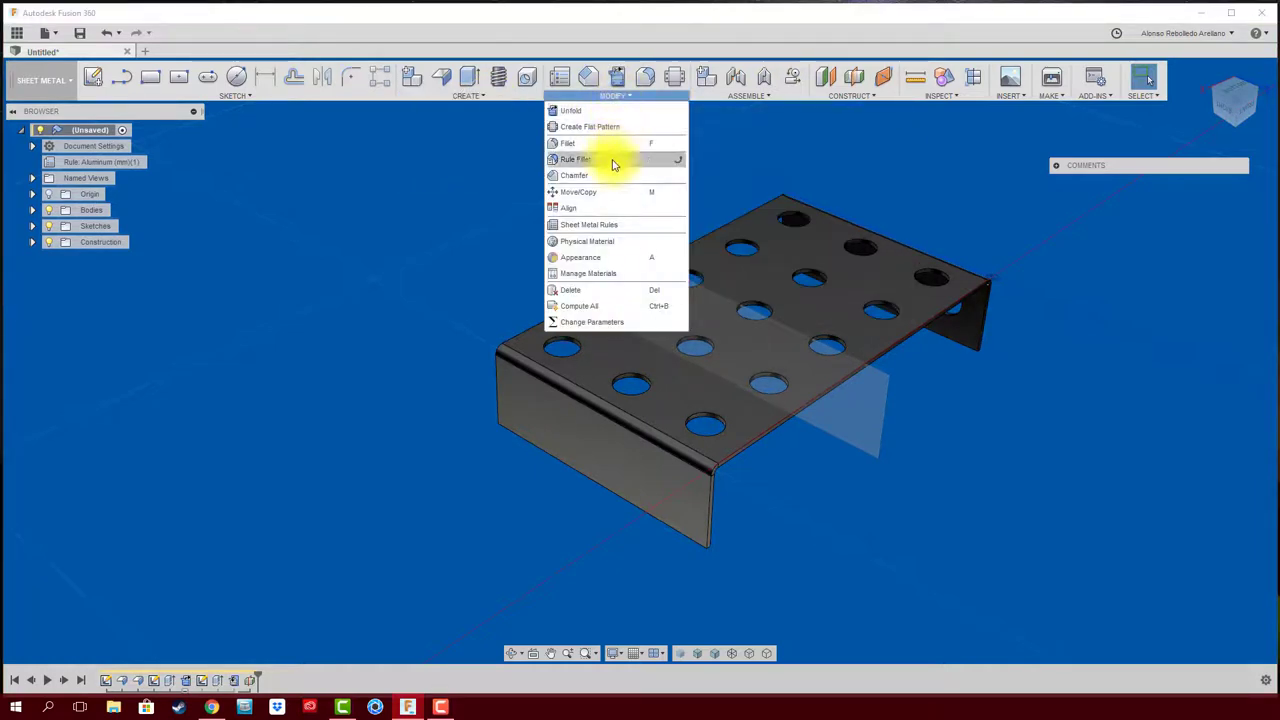
{"action": "left_click", "coordinate": [745, 95]}
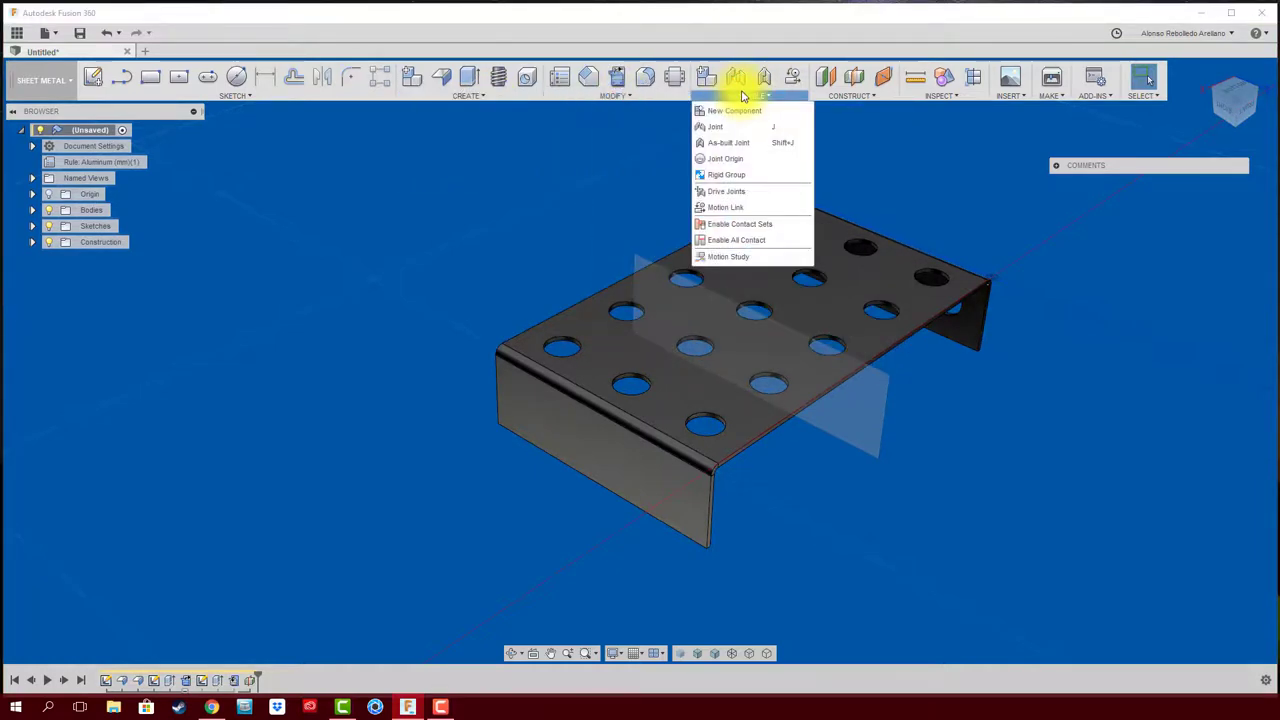
{"action": "left_click", "coordinate": [897, 155]}
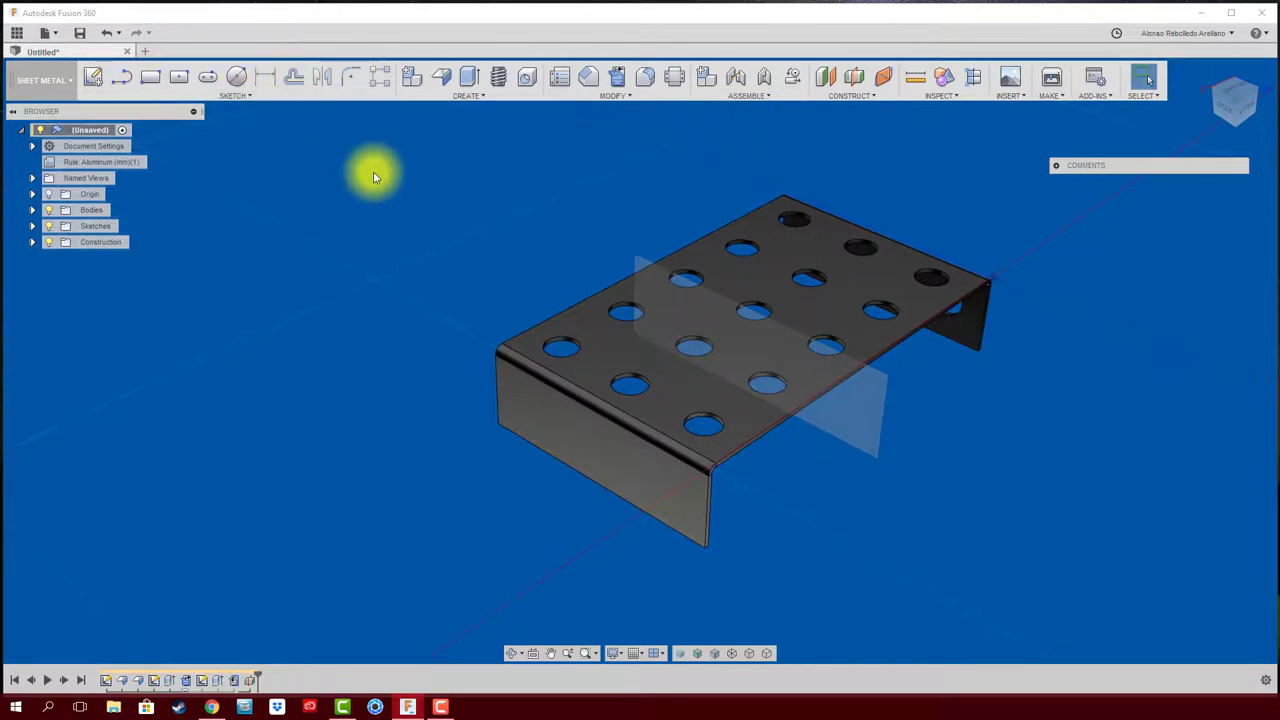
{"action": "middle_click_drag", "start_coordinate": [374, 174], "coordinate": [297, 165], "text": "shift"}
Step: Start a sketch on the near flange and project the far flange's three holes into it
{"action": "left_click", "coordinate": [93, 78]}
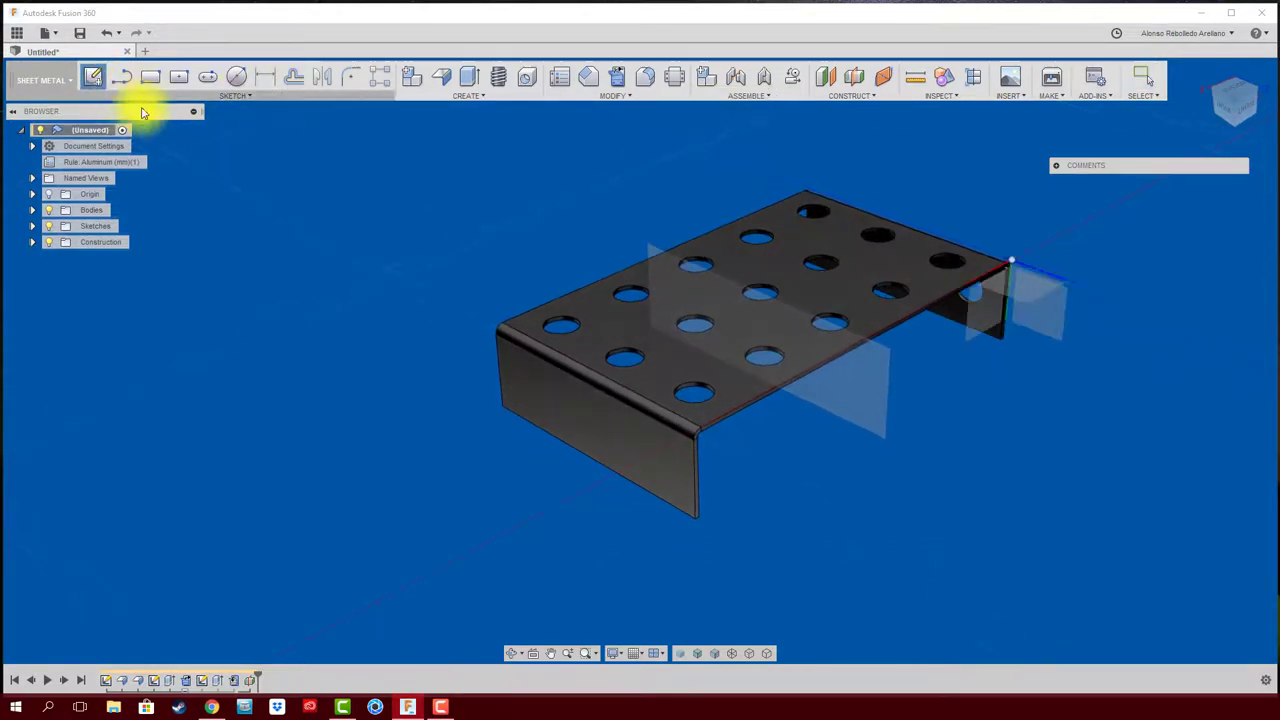
{"action": "left_click", "coordinate": [571, 443]}
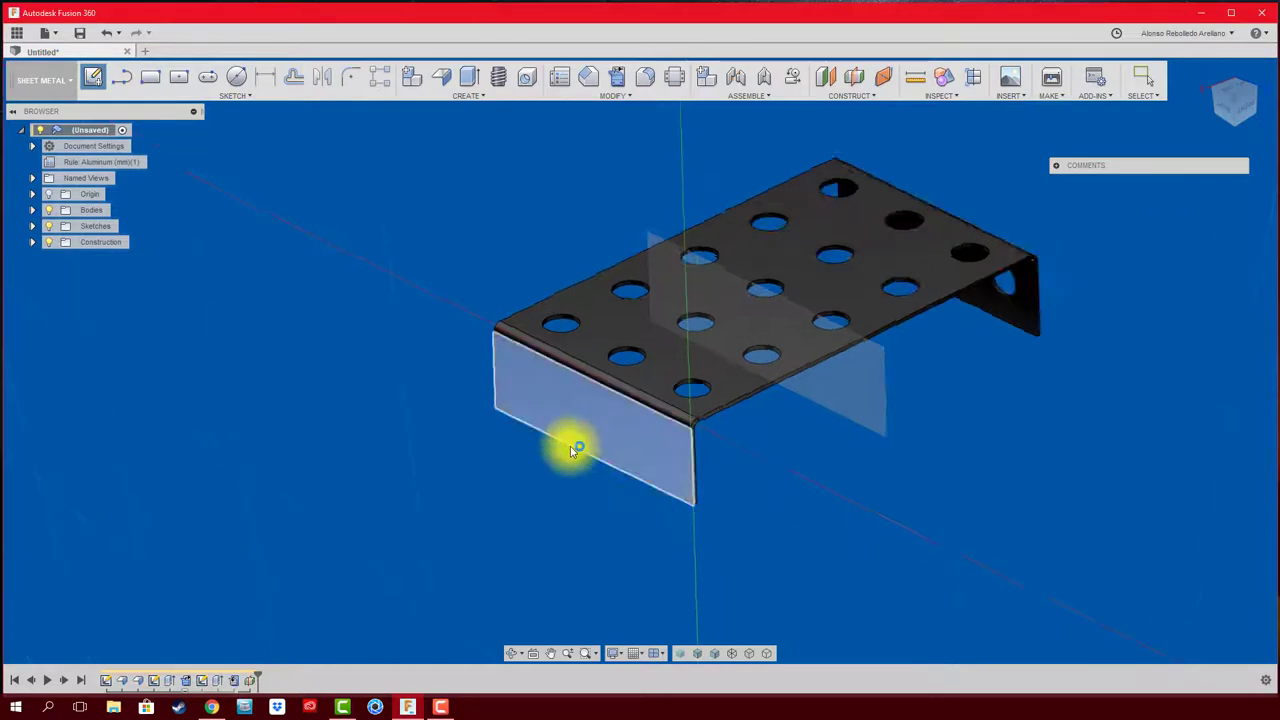
{"action": "key", "text": "p"}
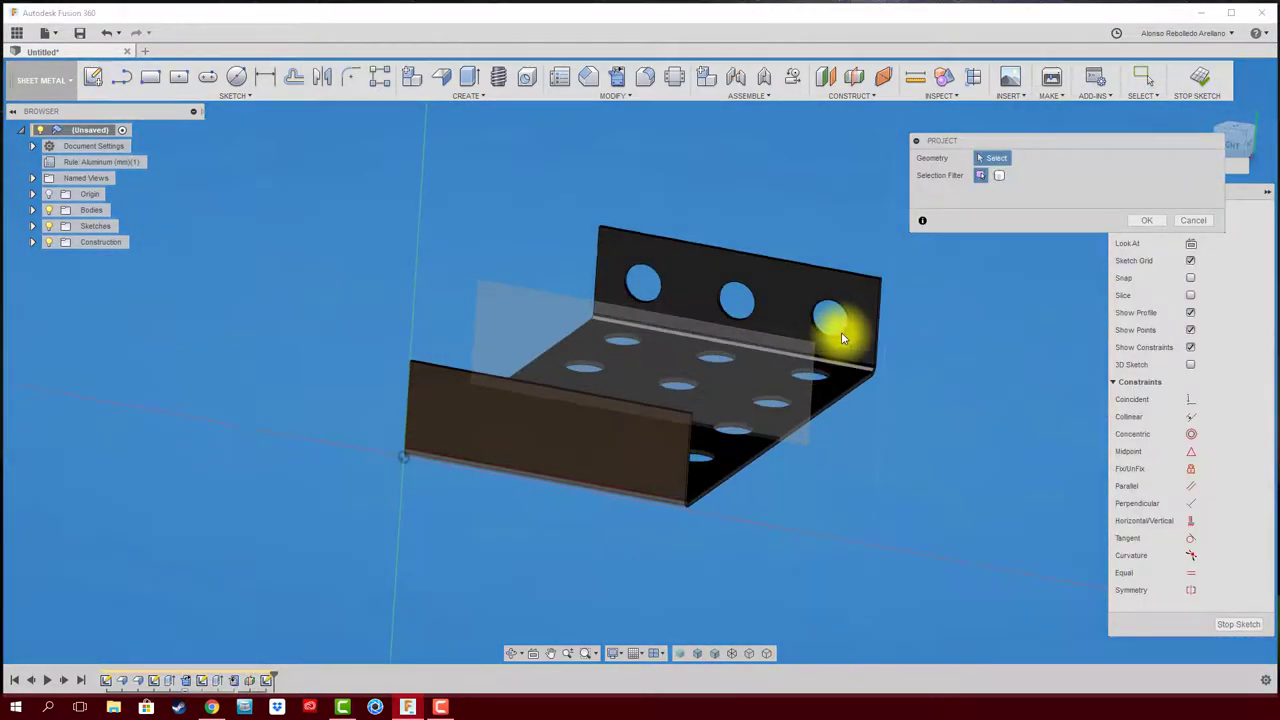
{"action": "left_click", "coordinate": [841, 332]}
{"action": "left_click", "coordinate": [750, 314]}
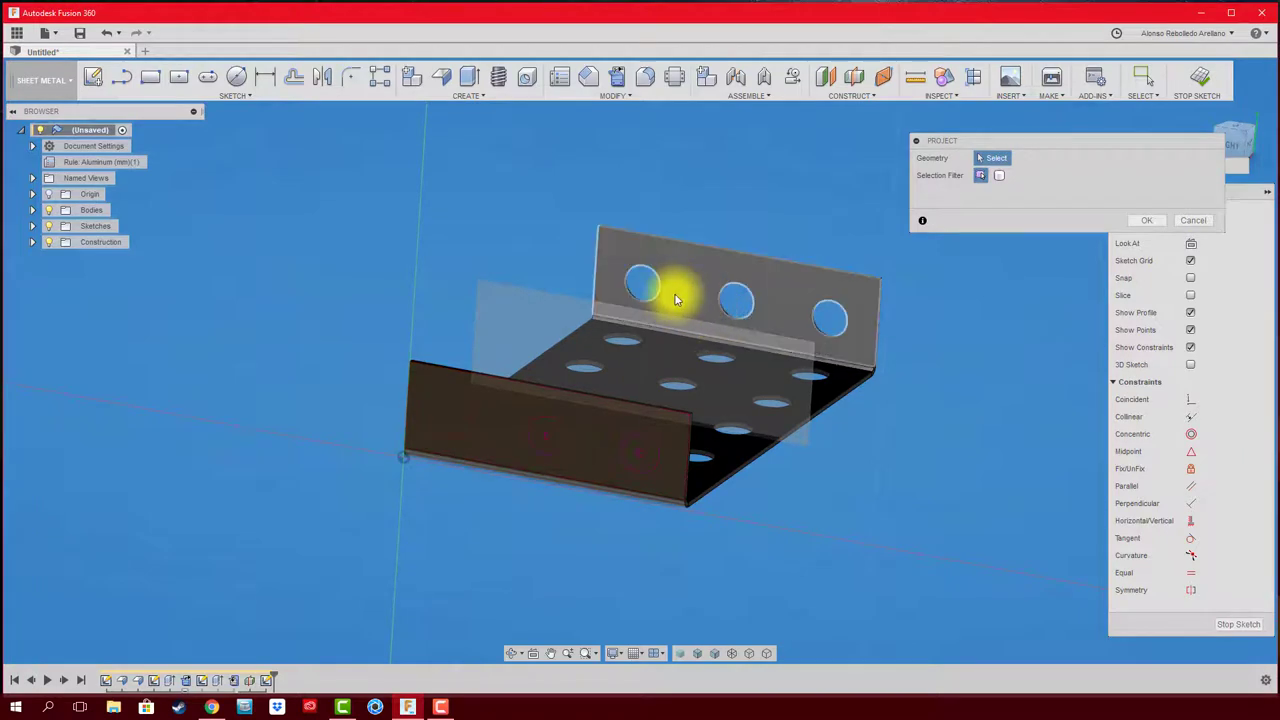
{"action": "left_click", "coordinate": [650, 288]}
{"action": "left_click", "coordinate": [1145, 221]}
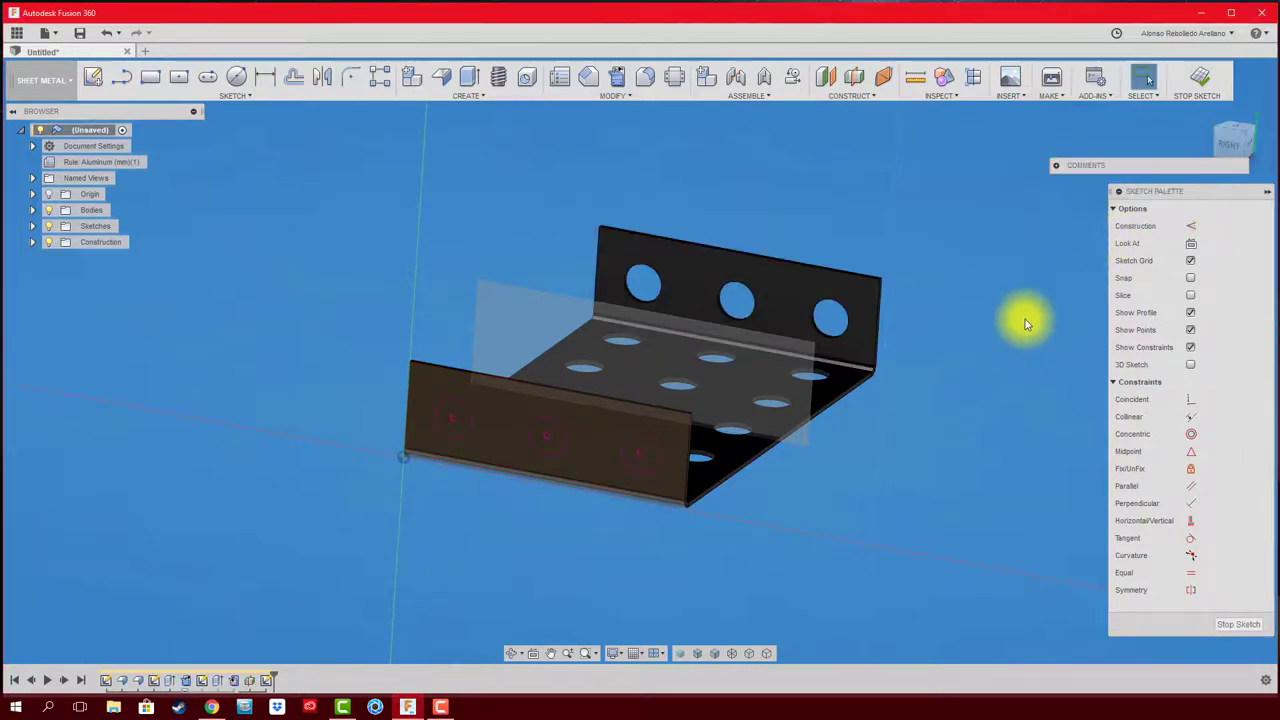
Step: Extrude-cut the three projected circles through the near flange
{"action": "key", "text": "e"}
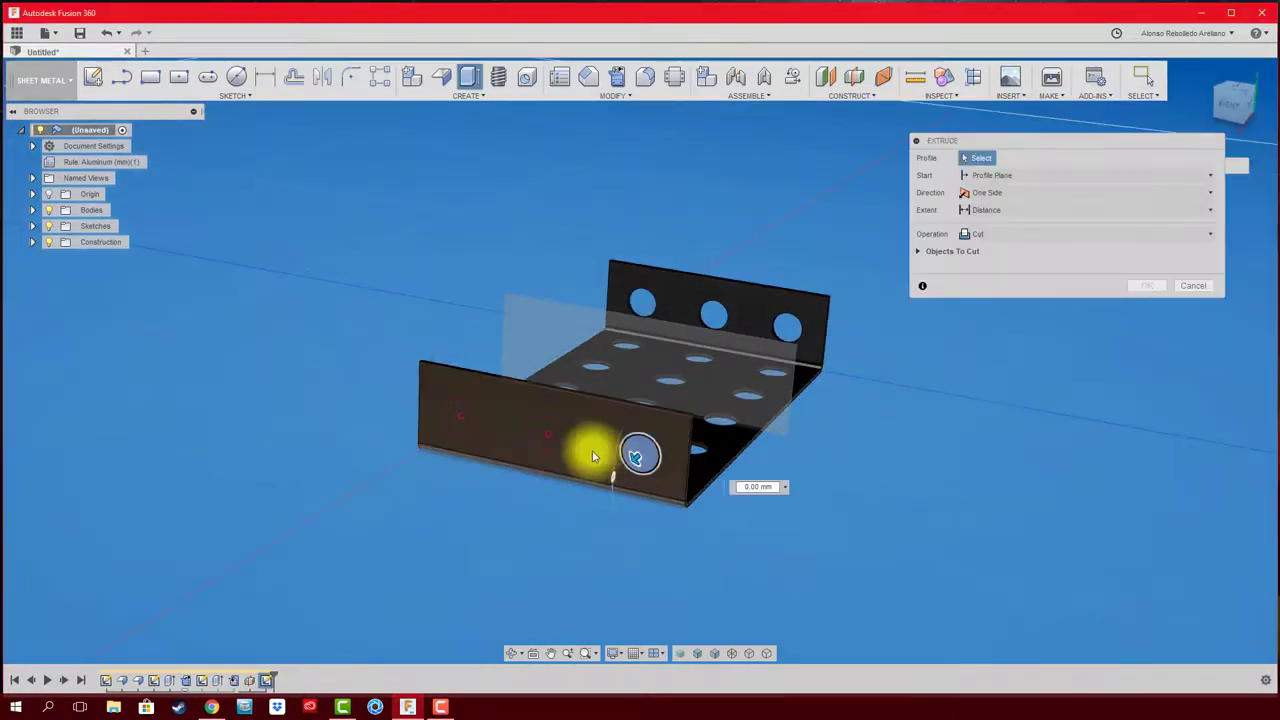
{"action": "left_click", "coordinate": [640, 452]}
{"action": "left_click", "coordinate": [548, 435]}
{"action": "left_click", "coordinate": [463, 427]}
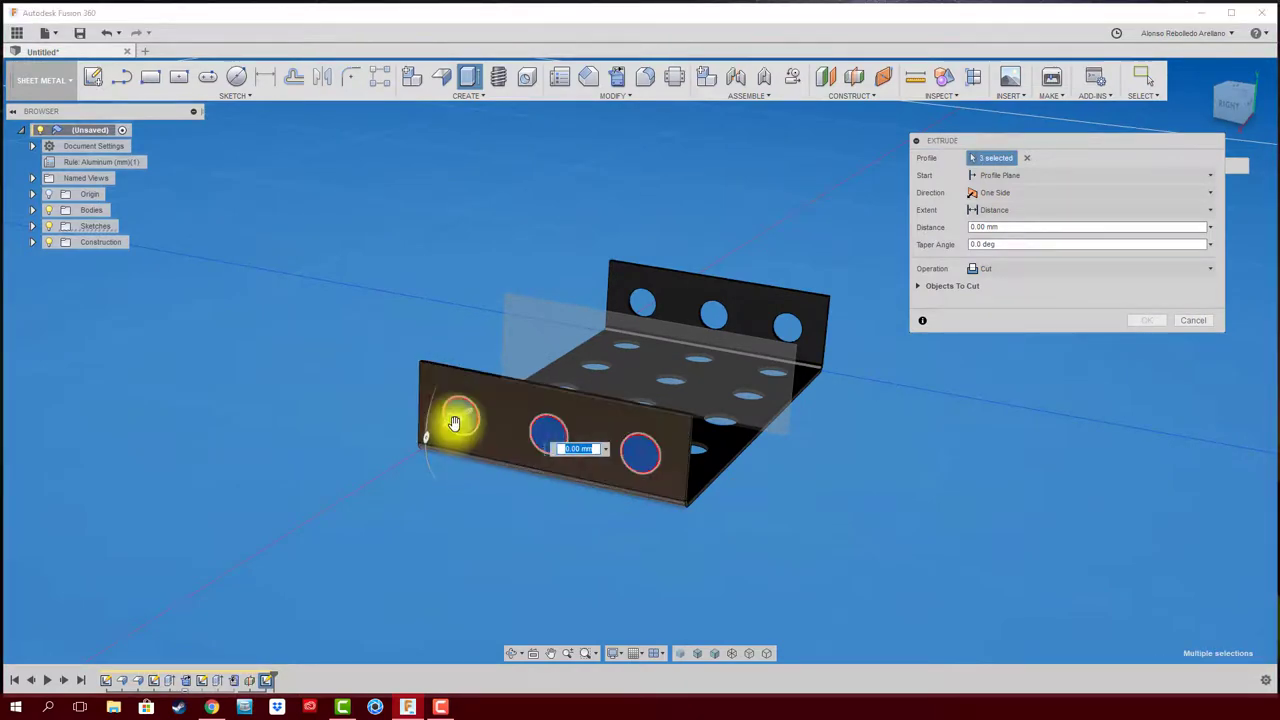
{"action": "left_click_drag", "start_coordinate": [451, 423], "coordinate": [656, 368]}
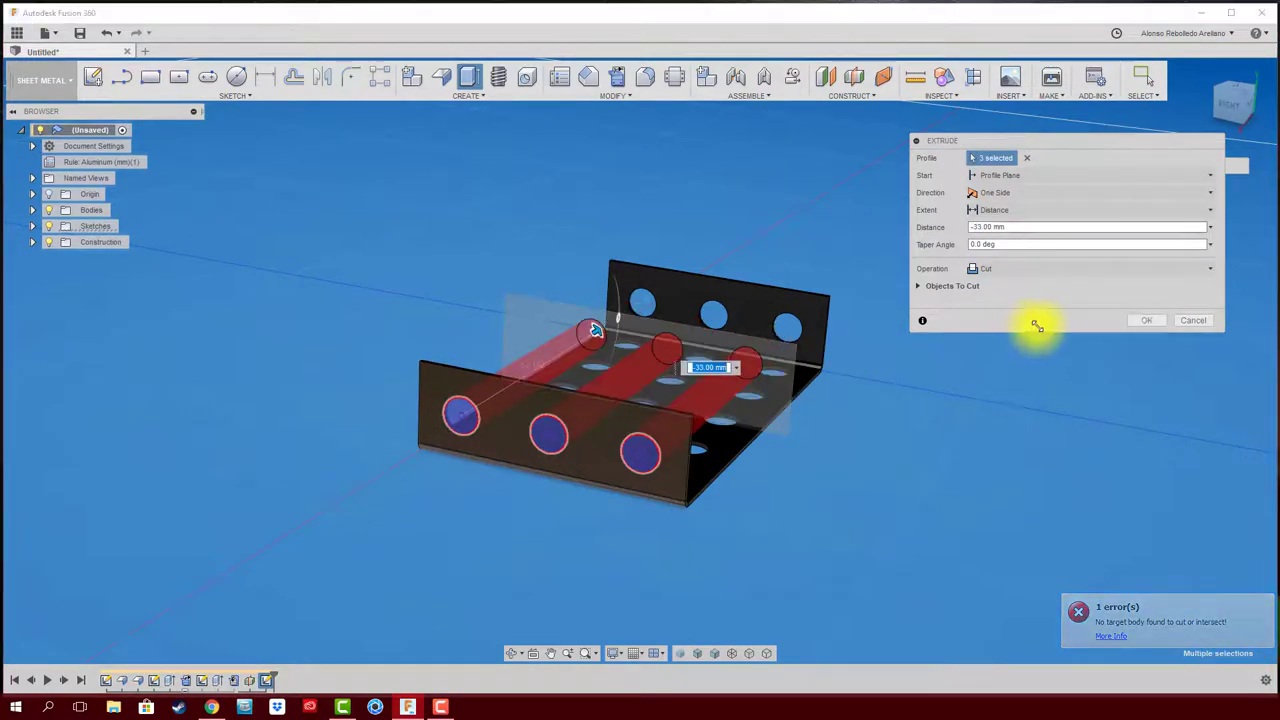
{"action": "left_click", "coordinate": [1146, 320]}
{"action": "mouse_move", "coordinate": [1131, 336]}
{"action": "middle_mouse_down", "text": "shift"}
{"action": "mouse_move", "coordinate": [980, 386]}
{"action": "mouse_move", "coordinate": [826, 489]}
{"action": "mouse_move", "coordinate": [690, 540]}
{"action": "middle_mouse_up", "text": "shift"}
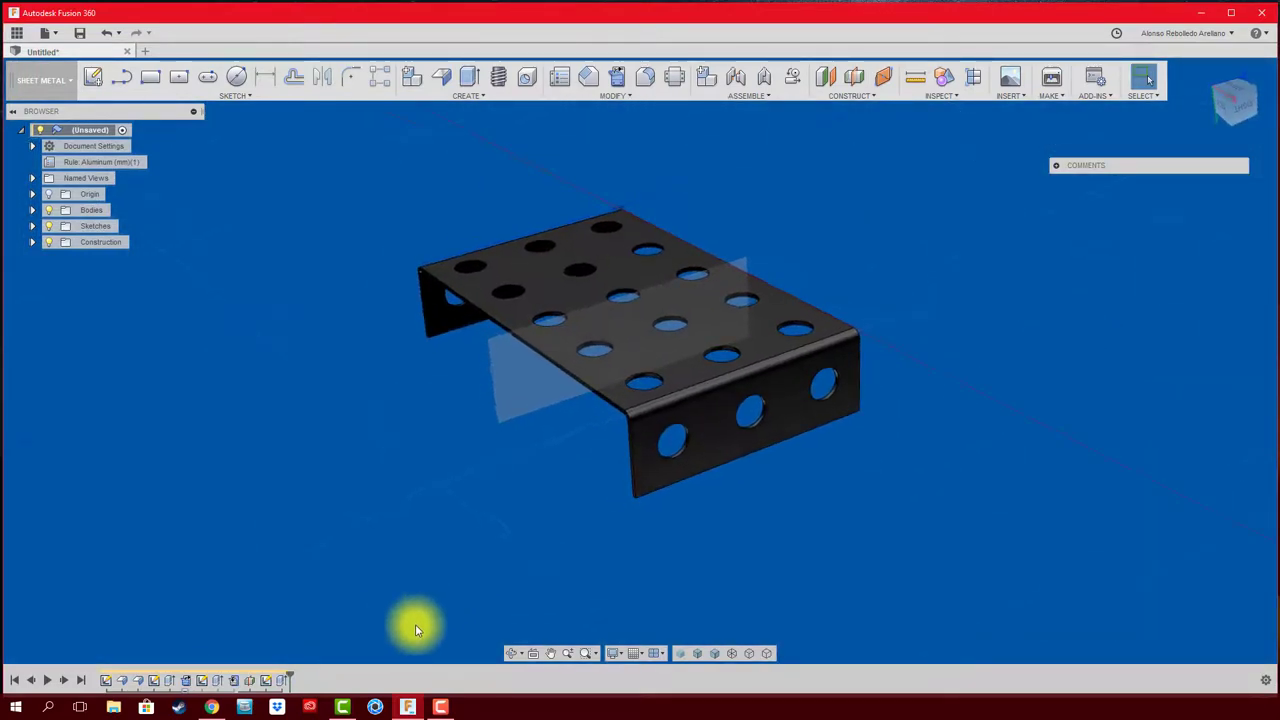
{"action": "left_click", "coordinate": [211, 707]}
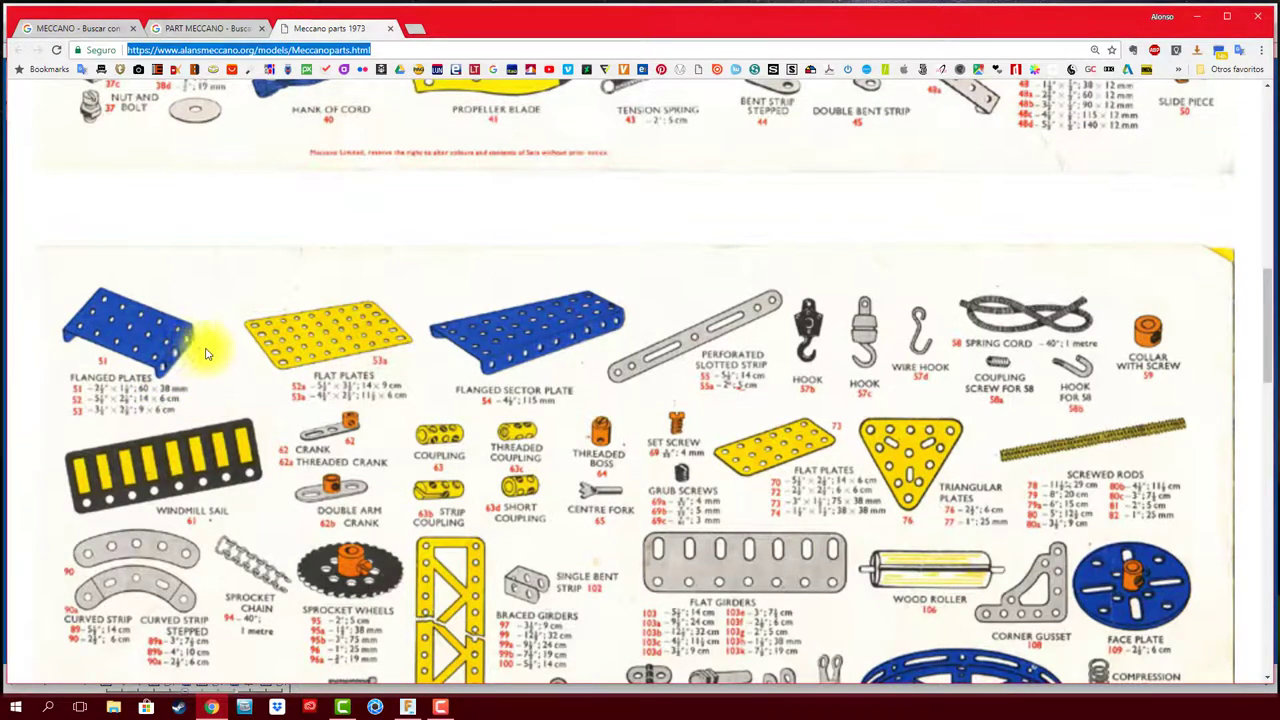
{"action": "mouse_move", "coordinate": [408, 707]}
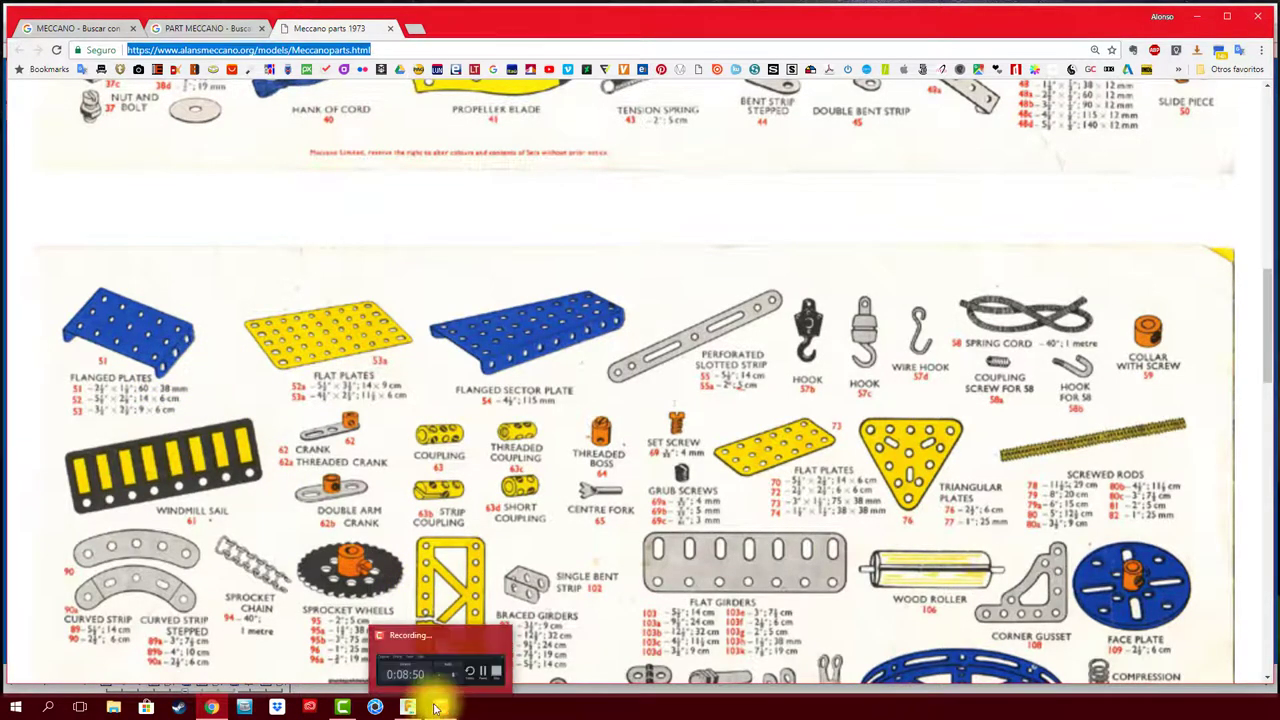
Step: Return to the 3D model, start a fillet and pick the first two flange corner edges
{"action": "left_click", "coordinate": [408, 707]}
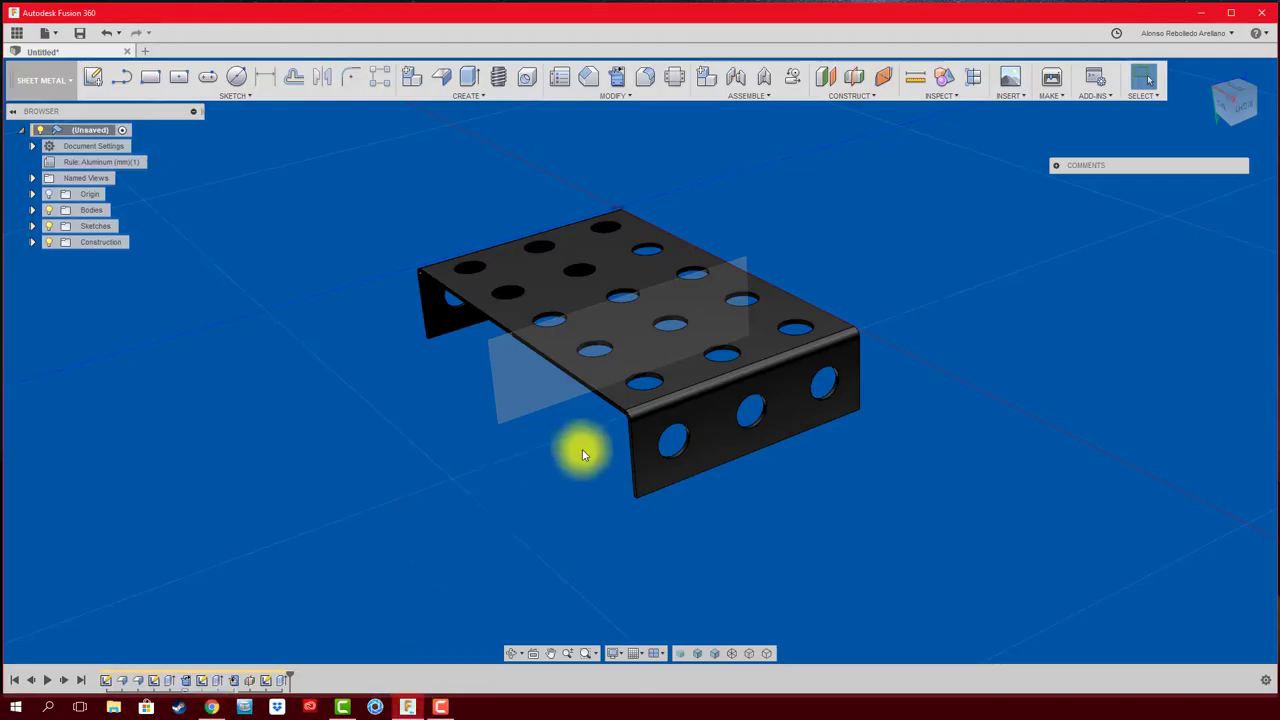
{"action": "scroll", "coordinate": [811, 516], "scroll_direction": "up", "scroll_amount": 2}
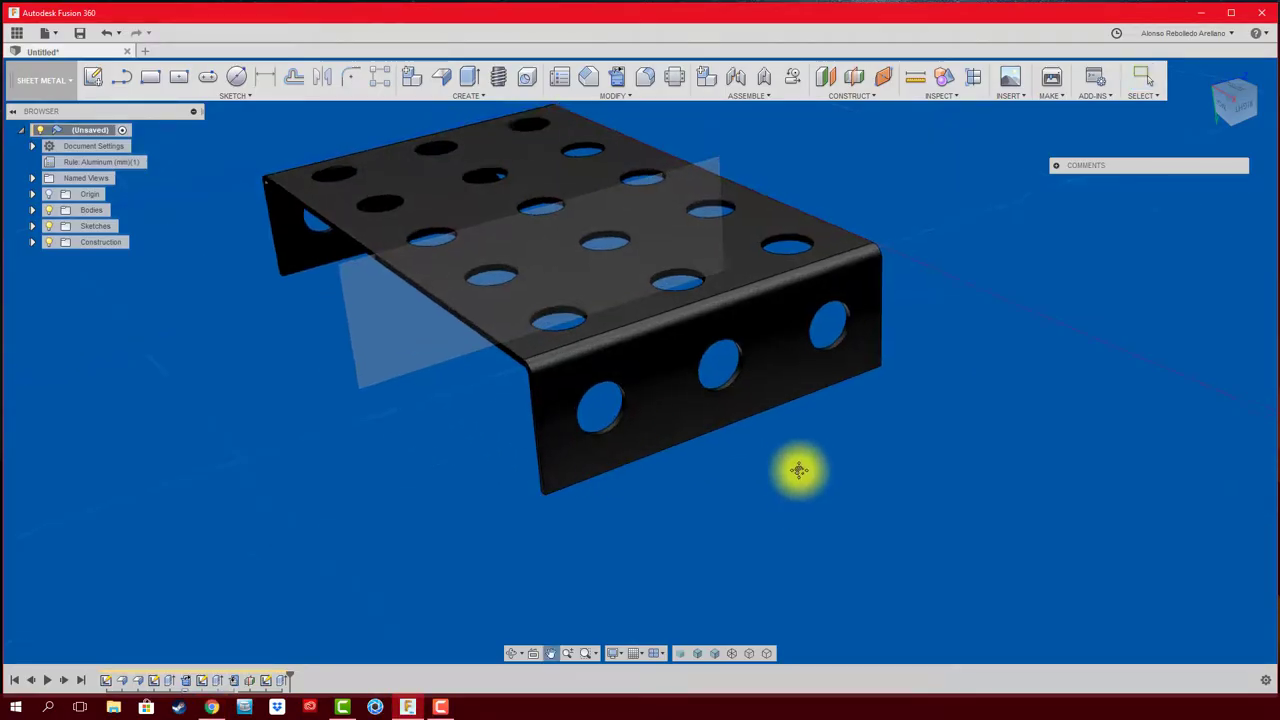
{"action": "scroll", "coordinate": [803, 468], "scroll_direction": "up", "scroll_amount": 3}
{"action": "left_click", "coordinate": [645, 77]}
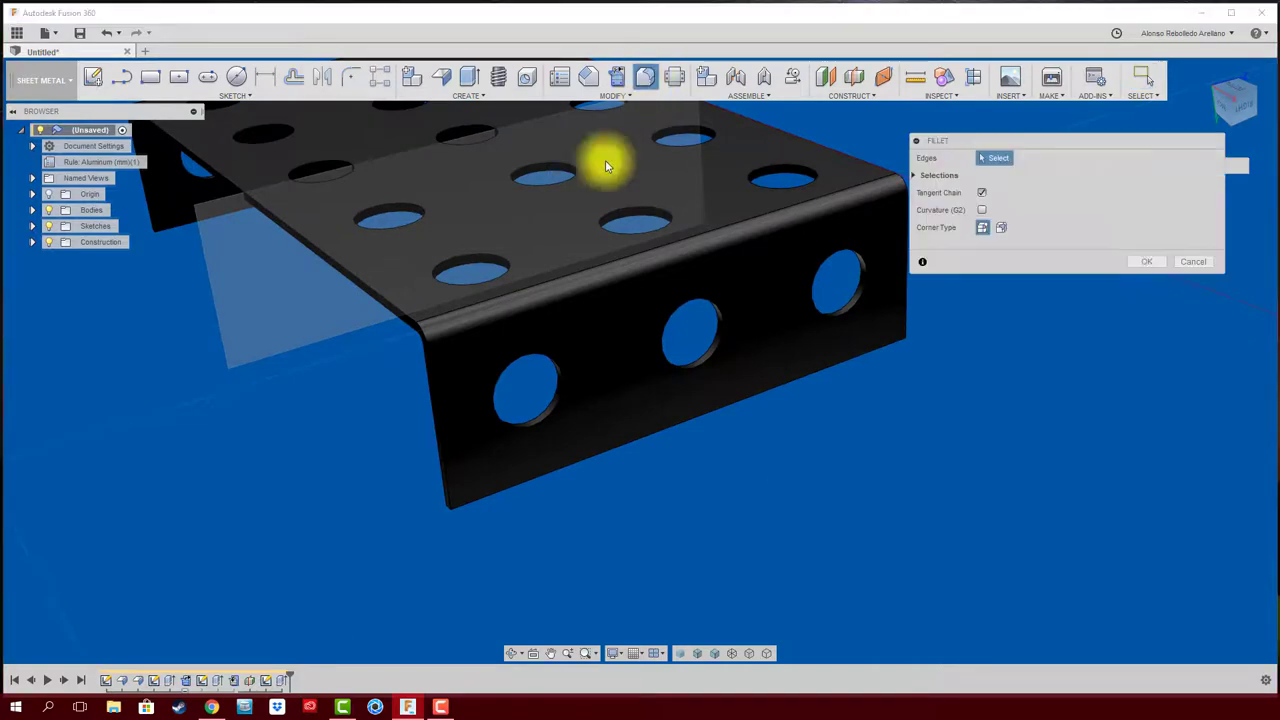
{"action": "scroll", "coordinate": [449, 512], "scroll_direction": "up", "scroll_amount": 2}
{"action": "scroll", "coordinate": [447, 515], "scroll_direction": "up", "scroll_amount": 2}
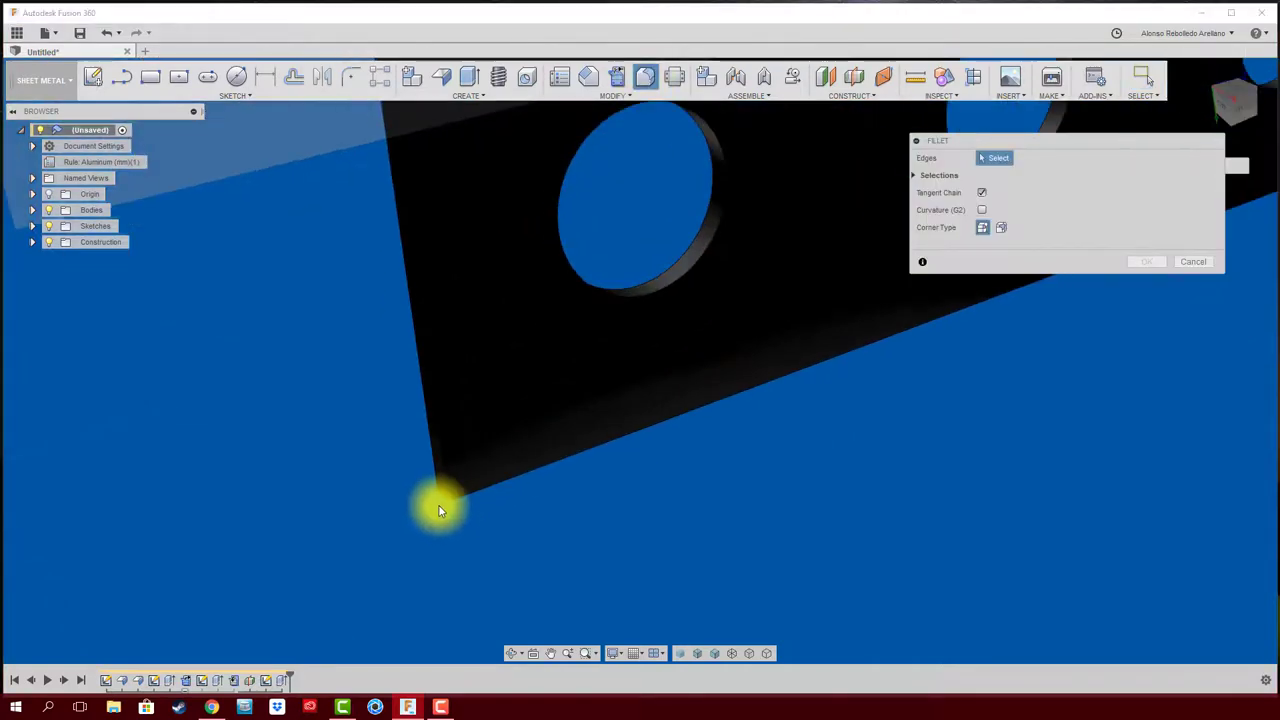
{"action": "left_click", "coordinate": [444, 500]}
{"action": "scroll", "coordinate": [600, 490], "scroll_direction": "down", "scroll_amount": 2}
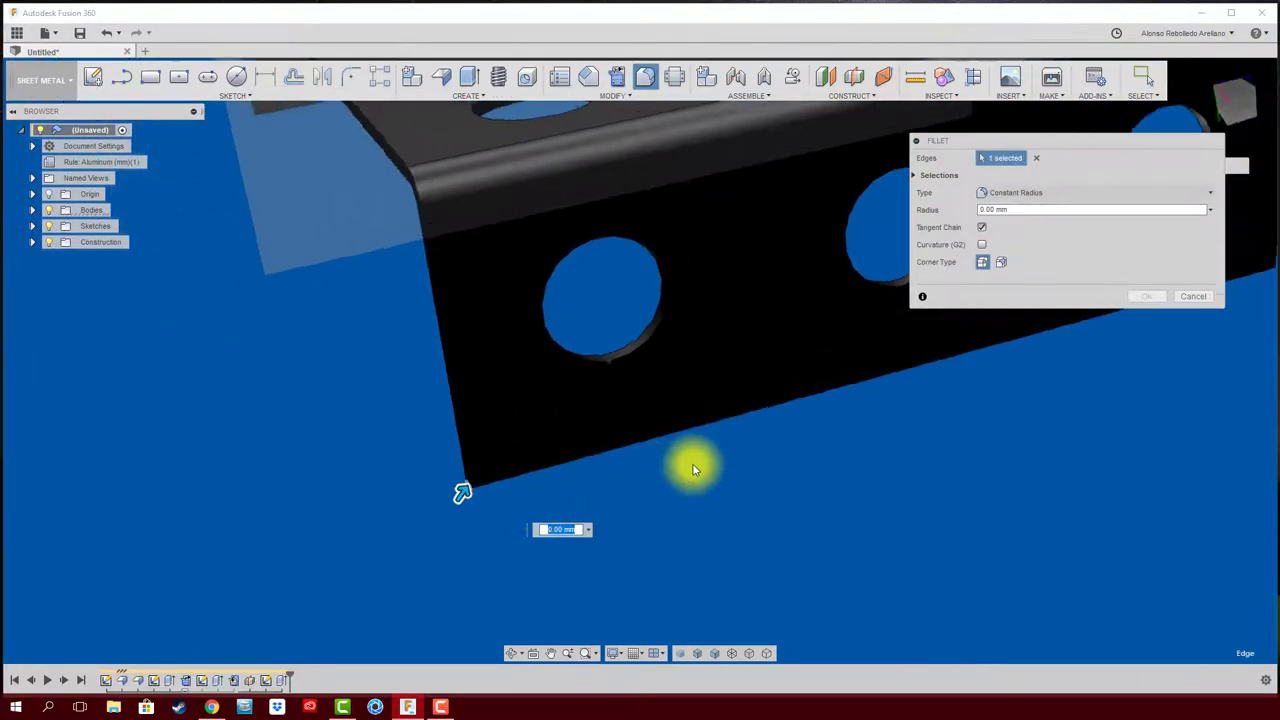
{"action": "scroll", "coordinate": [714, 457], "scroll_direction": "down", "scroll_amount": 2}
{"action": "scroll", "coordinate": [735, 490], "scroll_direction": "down", "scroll_amount": 2}
{"action": "scroll", "coordinate": [921, 558], "scroll_direction": "up", "scroll_amount": 2}
{"action": "scroll", "coordinate": [883, 600], "scroll_direction": "up", "scroll_amount": 2}
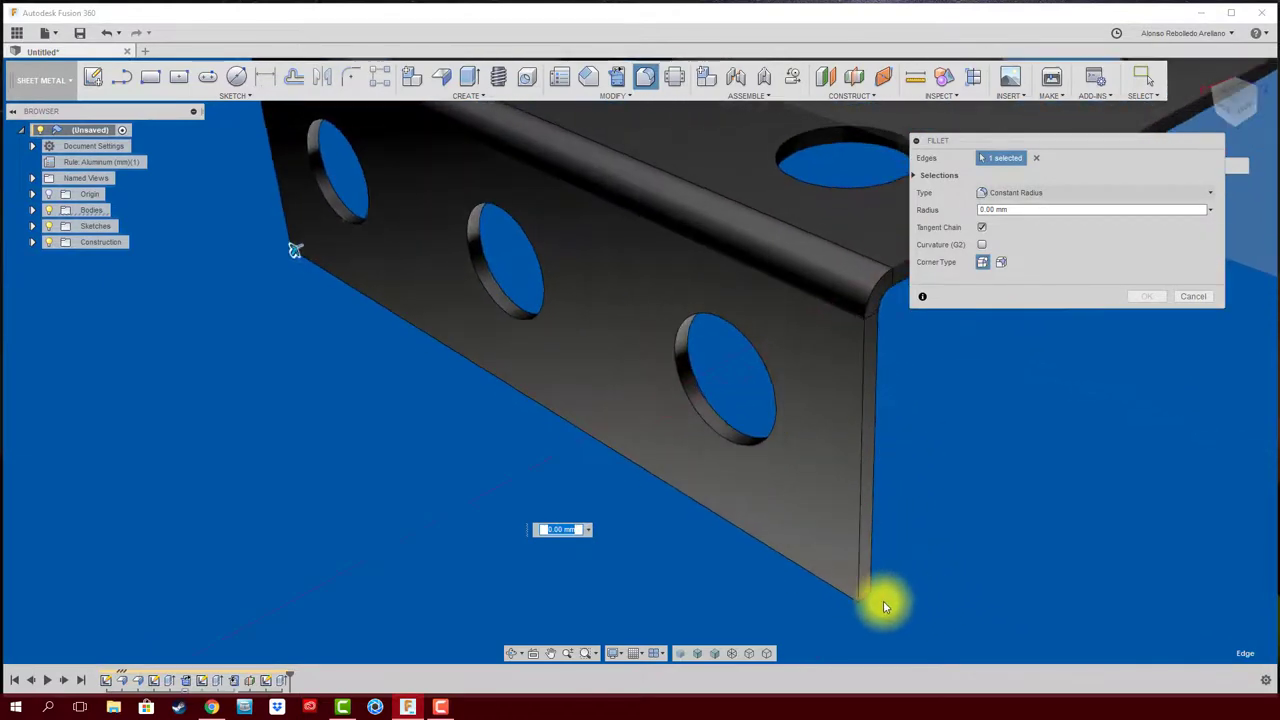
{"action": "left_click", "coordinate": [865, 596]}
Step: Add the other flange's two corner edges and apply a 3.50 mm fillet radius
{"action": "mouse_move", "coordinate": [951, 584]}
{"action": "middle_mouse_down", "text": "shift"}
{"action": "mouse_move", "coordinate": [923, 557]}
{"action": "mouse_move", "coordinate": [794, 543]}
{"action": "mouse_move", "coordinate": [695, 565]}
{"action": "mouse_move", "coordinate": [731, 571]}
{"action": "mouse_move", "coordinate": [767, 600]}
{"action": "middle_mouse_up", "text": "shift"}
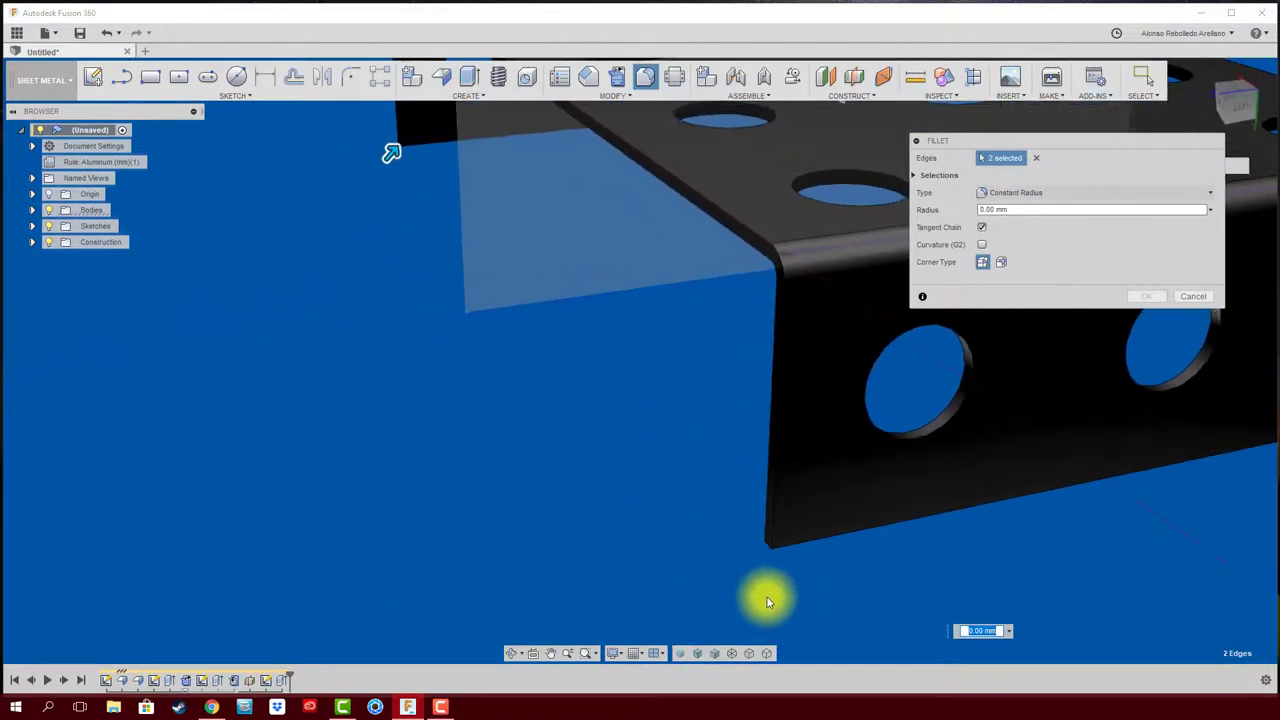
{"action": "left_click", "coordinate": [770, 556]}
{"action": "middle_click_drag", "start_coordinate": [770, 556], "coordinate": [850, 562], "text": "shift"}
{"action": "scroll", "coordinate": [790, 545], "scroll_direction": "up", "scroll_amount": 3}
{"action": "scroll", "coordinate": [660, 525], "scroll_direction": "up", "scroll_amount": 5}
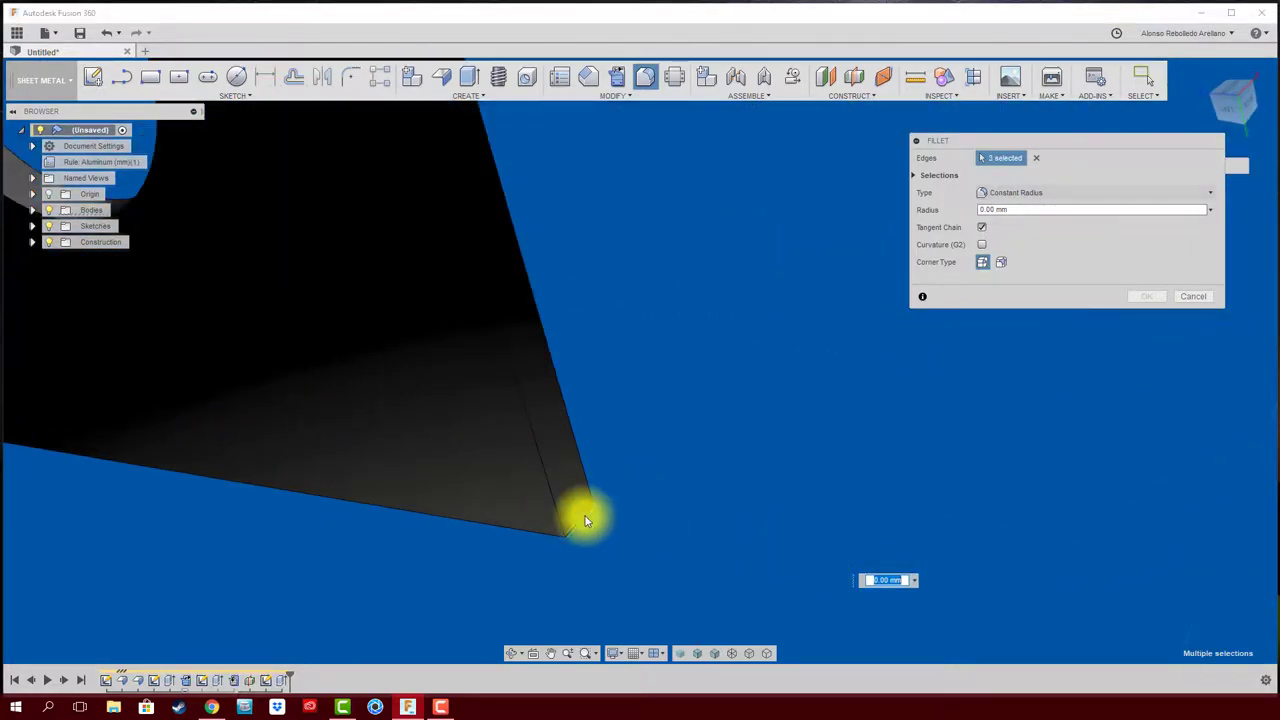
{"action": "left_click", "coordinate": [655, 548]}
{"action": "scroll", "coordinate": [799, 531], "scroll_direction": "down", "scroll_amount": 3}
{"action": "scroll", "coordinate": [508, 526], "scroll_direction": "down", "scroll_amount": 5}
{"action": "scroll", "coordinate": [497, 523], "scroll_direction": "down", "scroll_amount": 2}
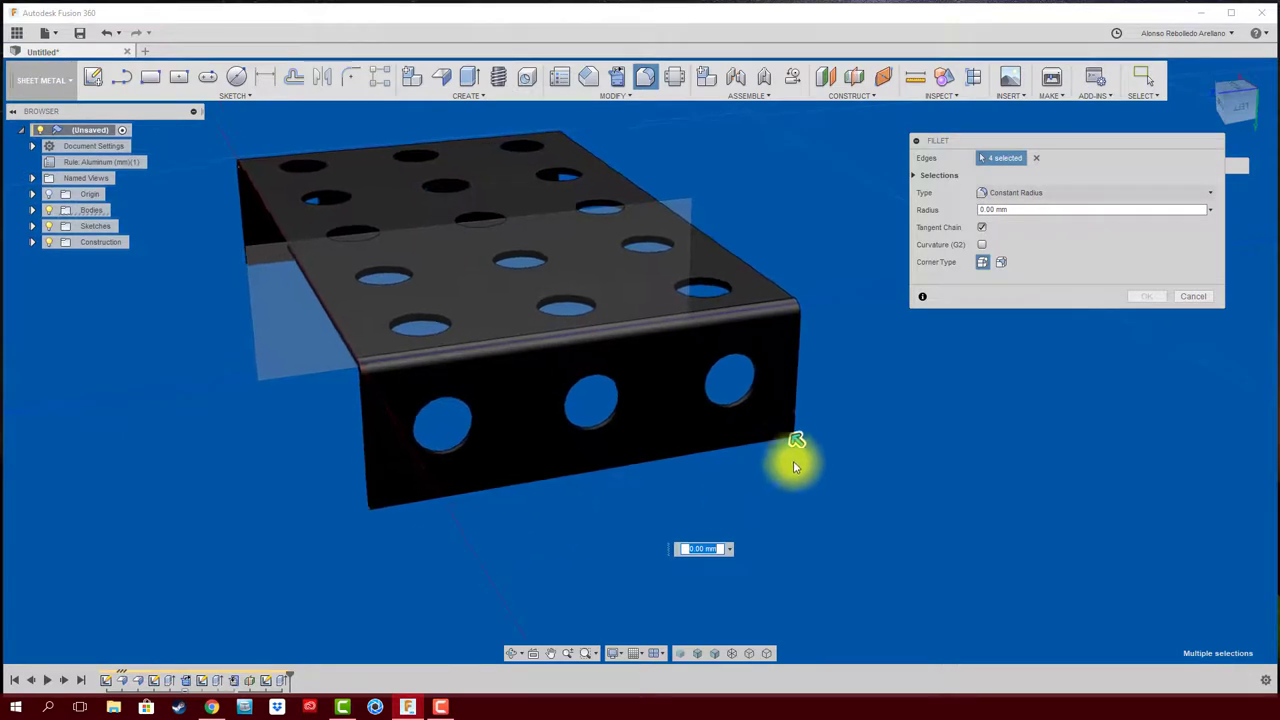
{"action": "mouse_move", "coordinate": [791, 440]}
{"action": "left_mouse_down"}
{"action": "mouse_move", "coordinate": [775, 418]}
{"action": "mouse_move", "coordinate": [787, 422]}
{"action": "left_mouse_up"}
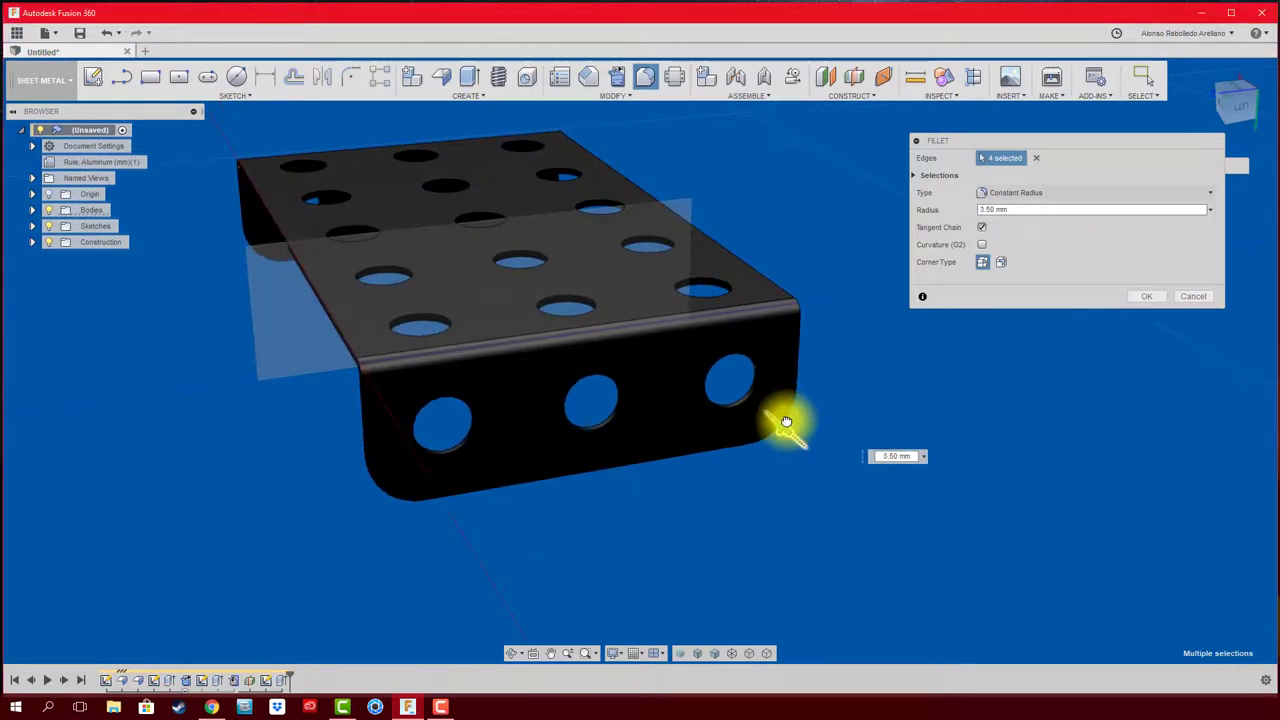
{"action": "middle_click_drag", "start_coordinate": [785, 420], "coordinate": [889, 414], "text": "shift"}
{"action": "left_click", "coordinate": [1146, 296]}
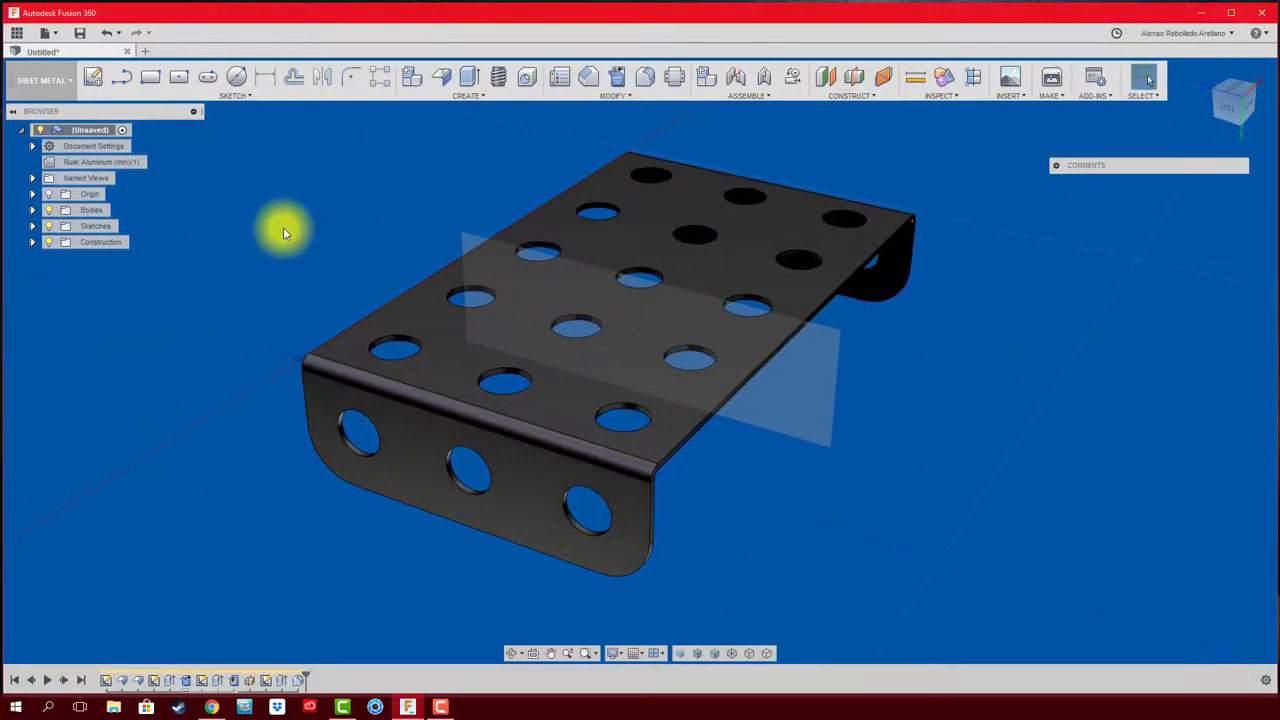
Step: Open the Appearance panel beside the JUGUETES project files and browse the appearance library
{"action": "key", "text": "a"}
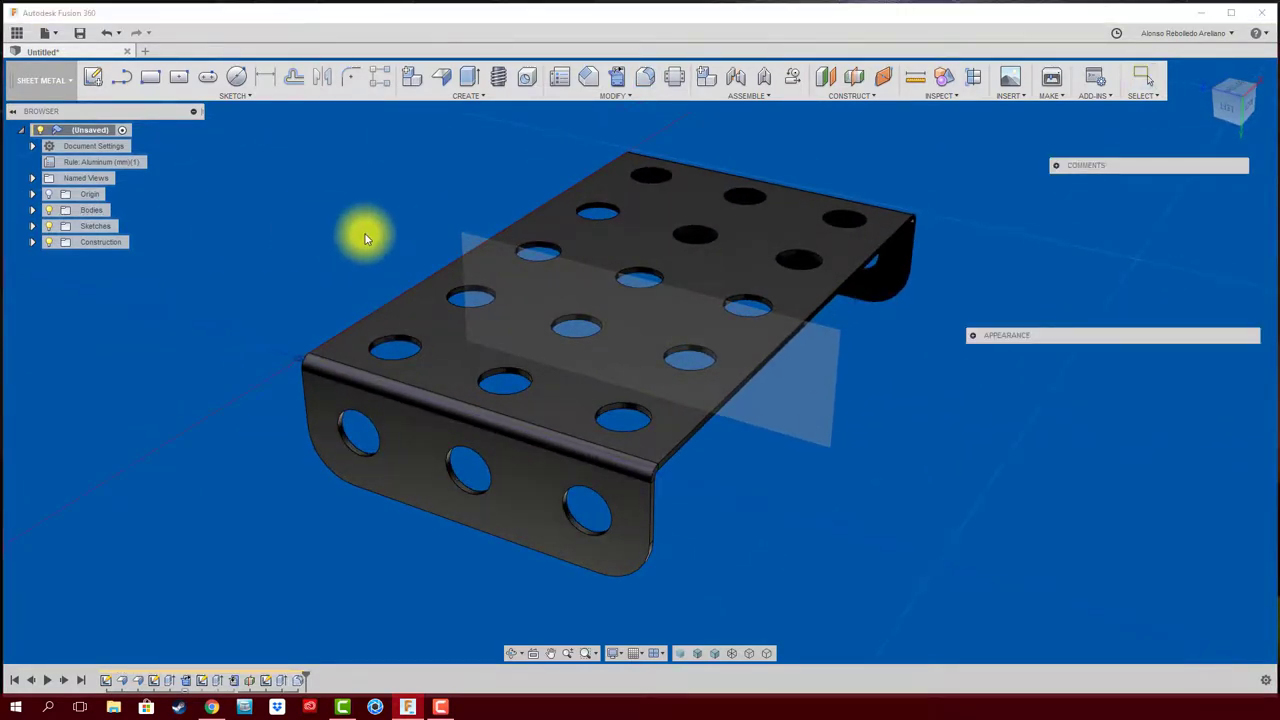
{"action": "left_click", "coordinate": [17, 32]}
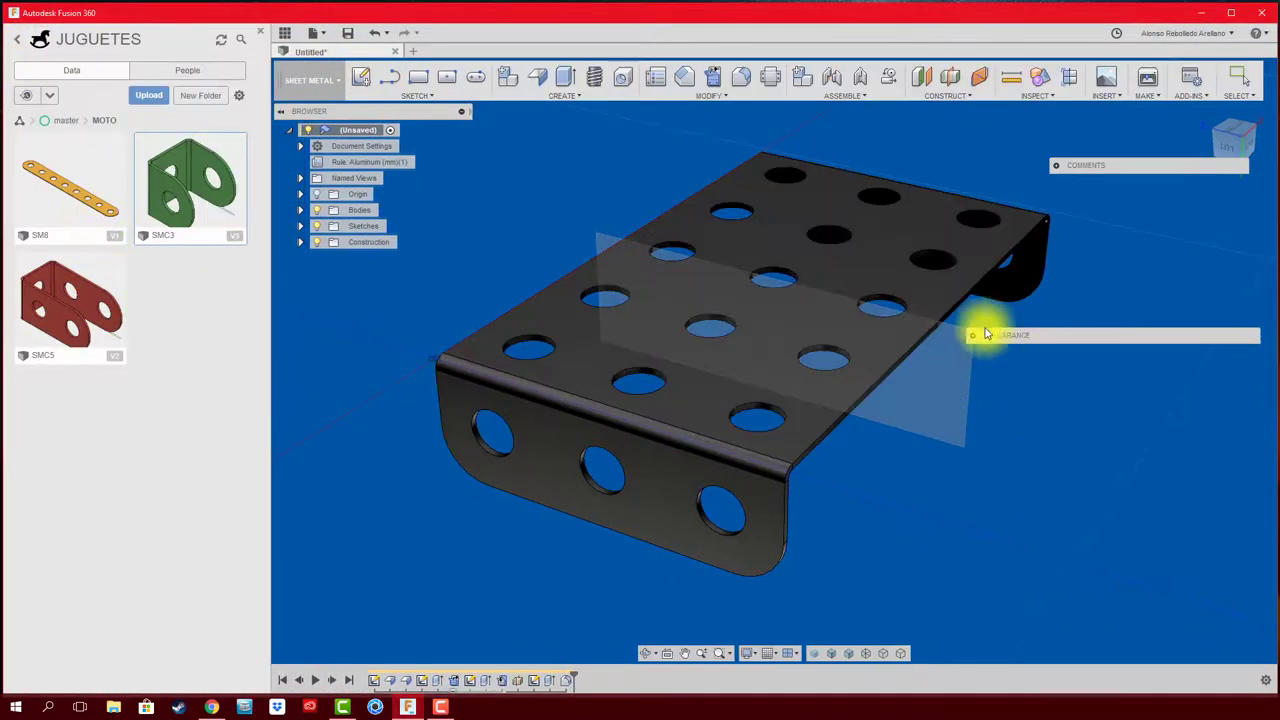
{"action": "left_click", "coordinate": [971, 335]}
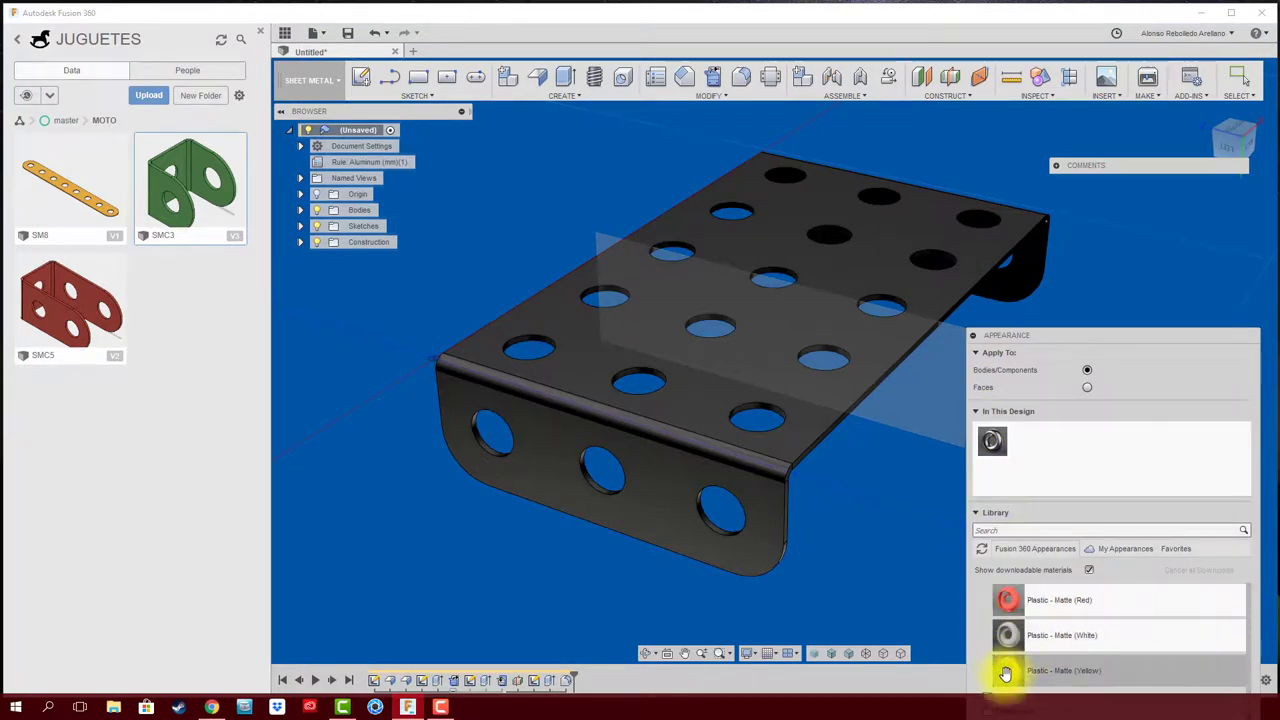
{"action": "scroll", "coordinate": [1020, 630], "scroll_direction": "up", "scroll_amount": 2}
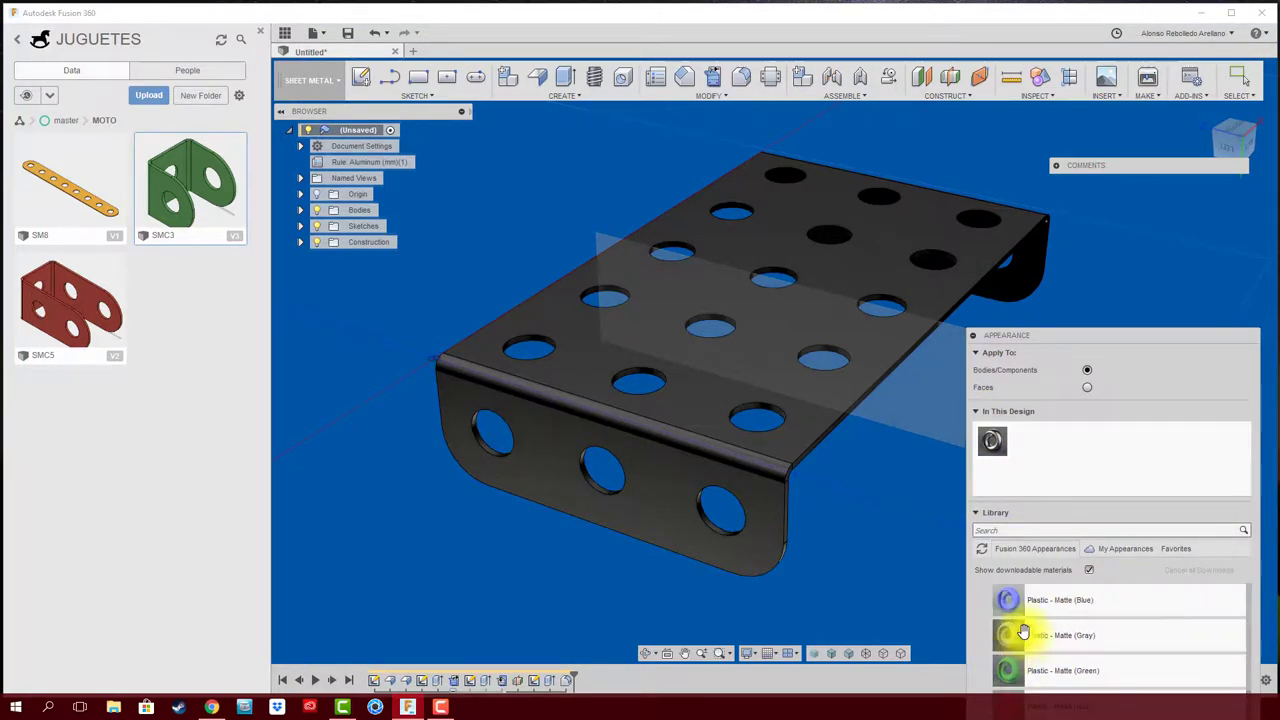
{"action": "left_click_drag", "start_coordinate": [1007, 600], "coordinate": [832, 567]}
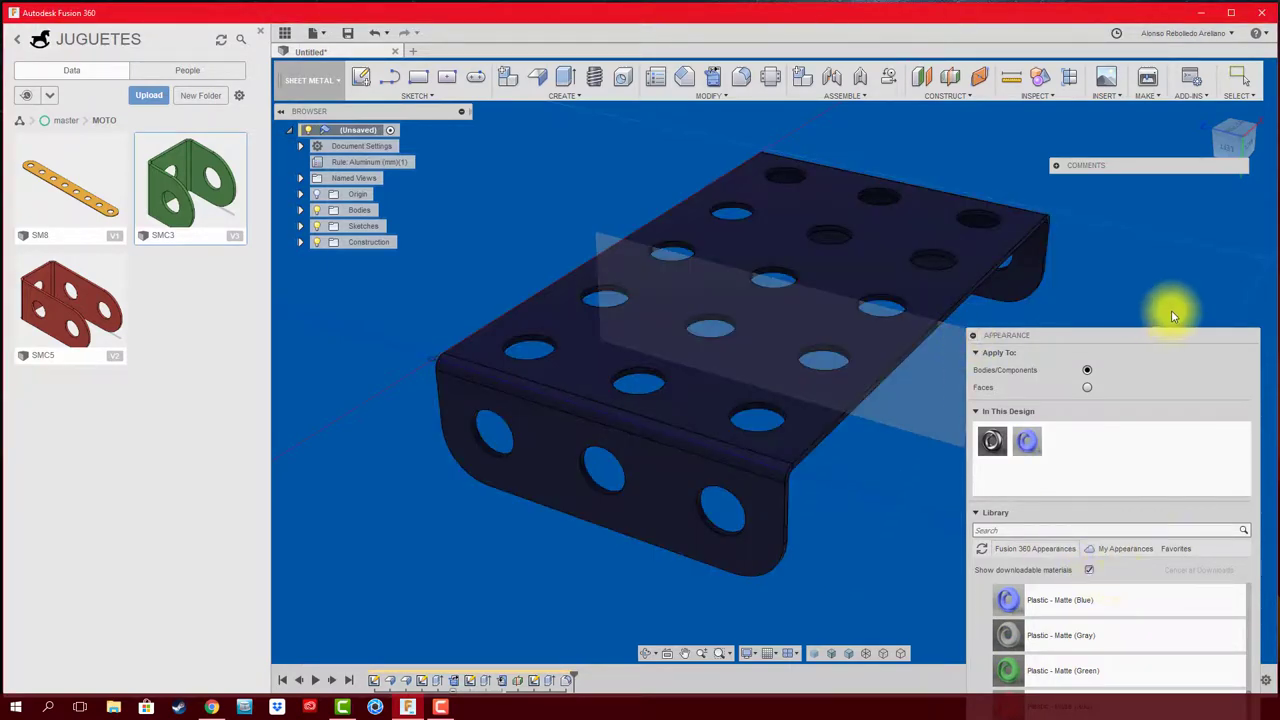
{"action": "left_click_drag", "start_coordinate": [1160, 340], "coordinate": [1147, 147]}
{"action": "scroll", "coordinate": [1125, 520], "scroll_direction": "down", "scroll_amount": 3}
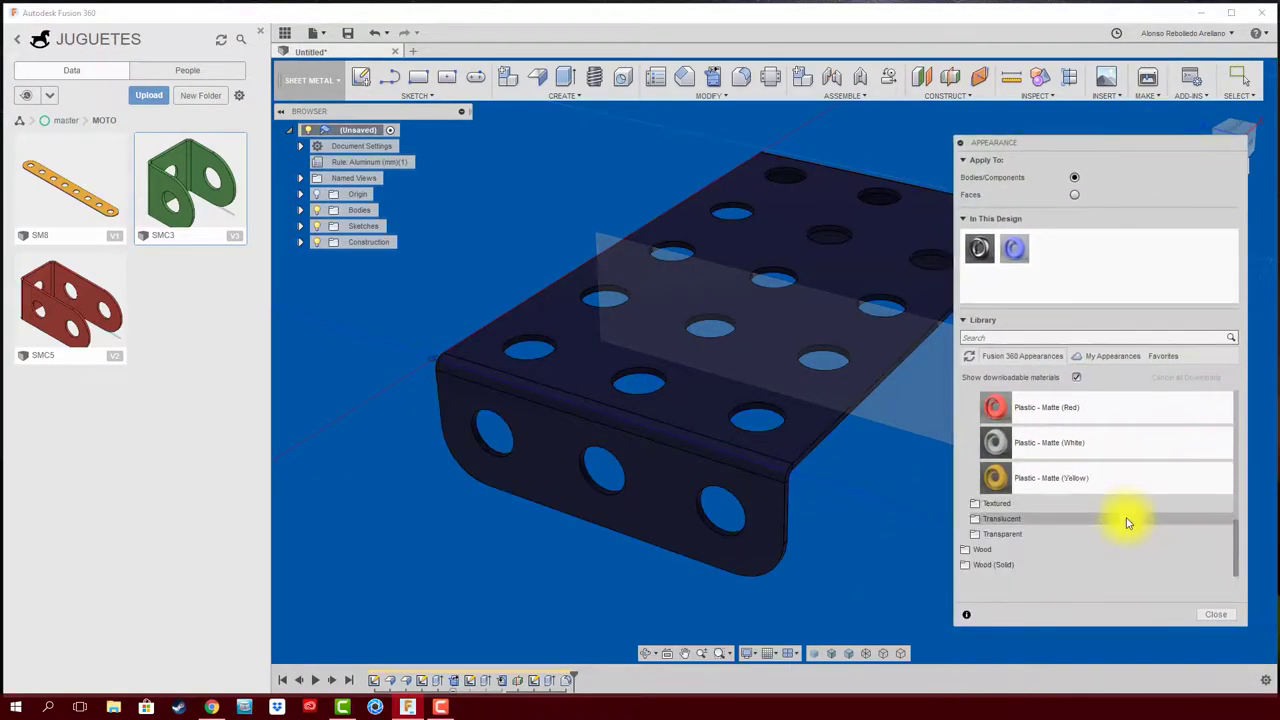
{"action": "left_click", "coordinate": [1051, 505]}
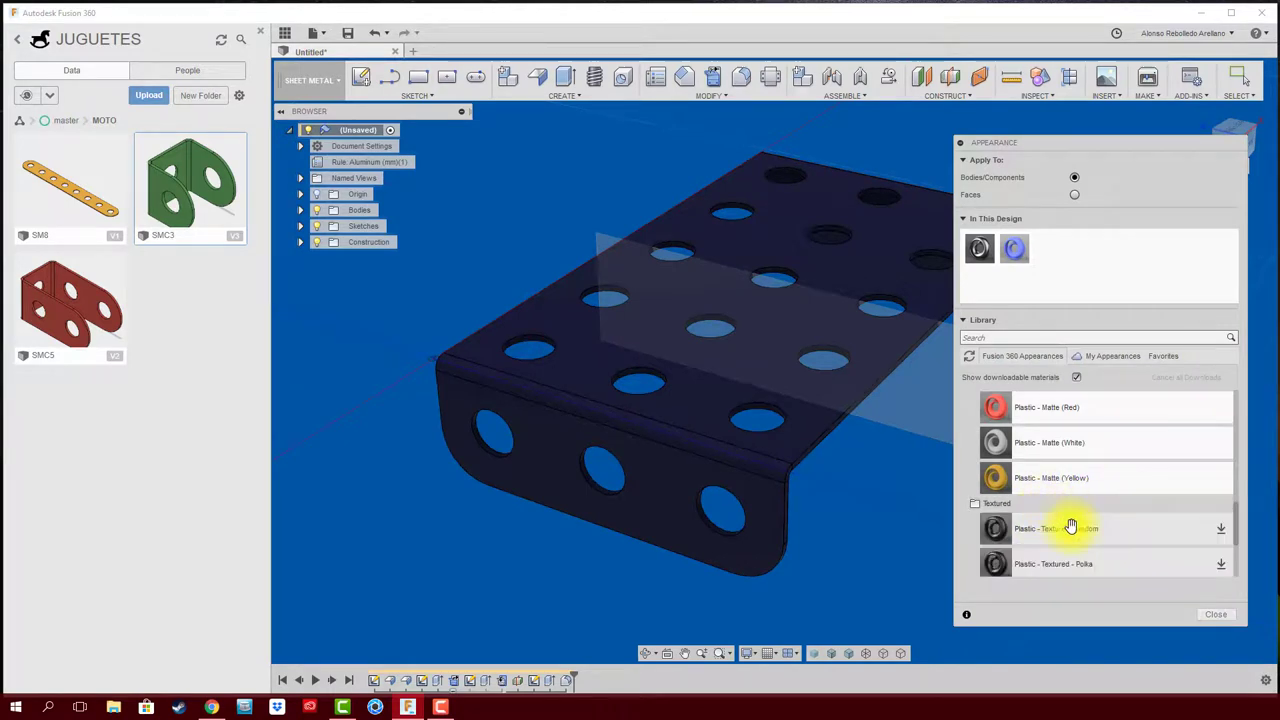
{"action": "scroll", "coordinate": [1071, 525], "scroll_direction": "down", "scroll_amount": 2}
Step: Try red, grey and black finishes, then apply Plastic - Glossy (White) for a light-grey look
{"action": "left_click_drag", "start_coordinate": [994, 478], "coordinate": [786, 500]}
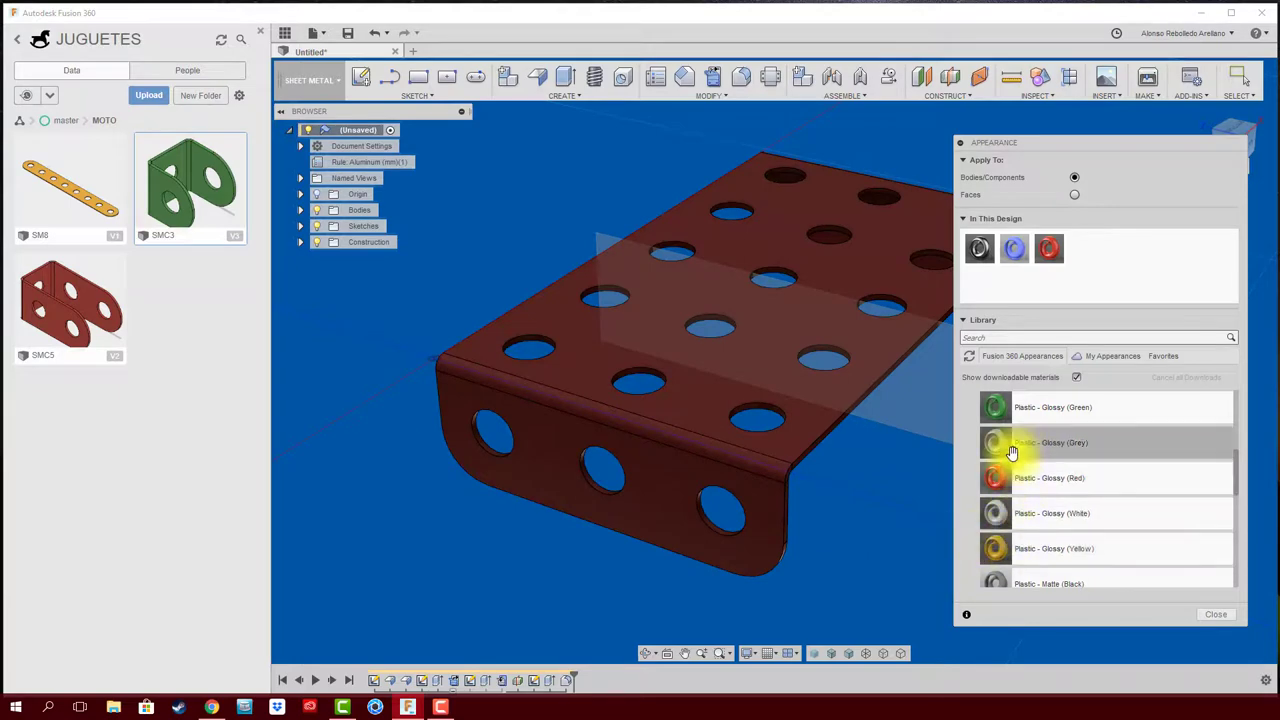
{"action": "left_click_drag", "start_coordinate": [995, 442], "coordinate": [788, 475]}
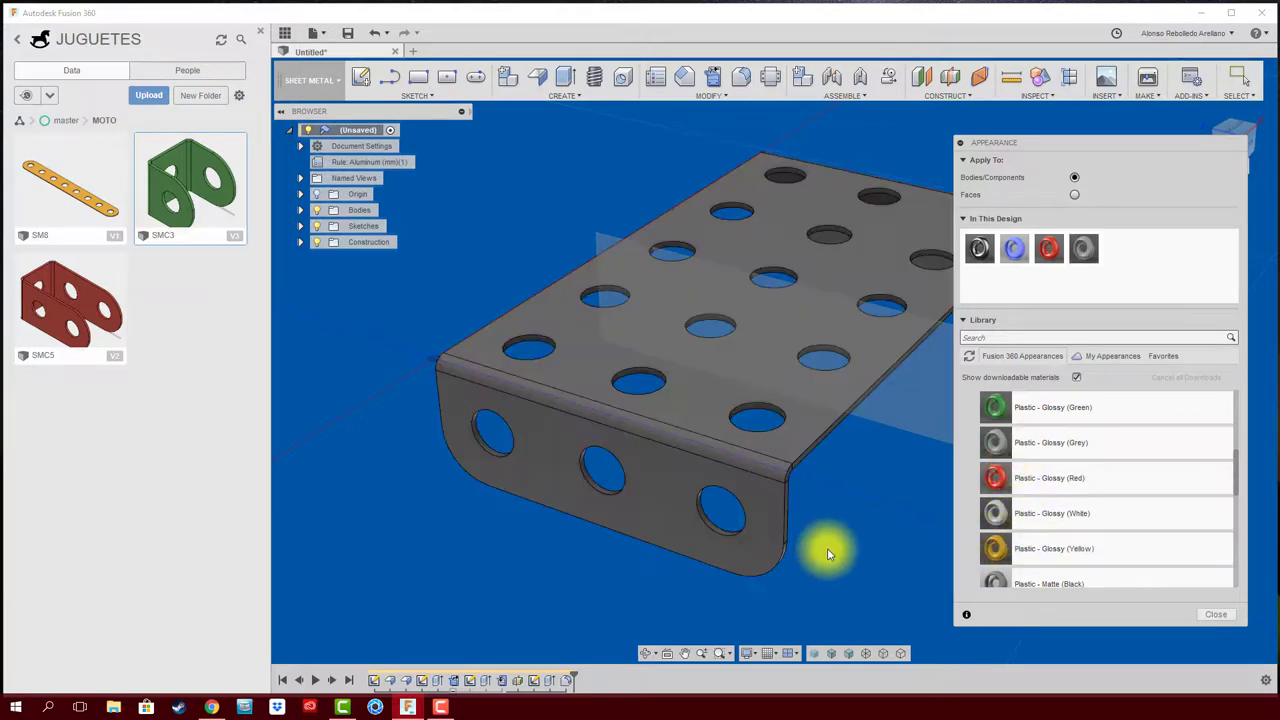
{"action": "left_click_drag", "start_coordinate": [995, 583], "coordinate": [794, 570]}
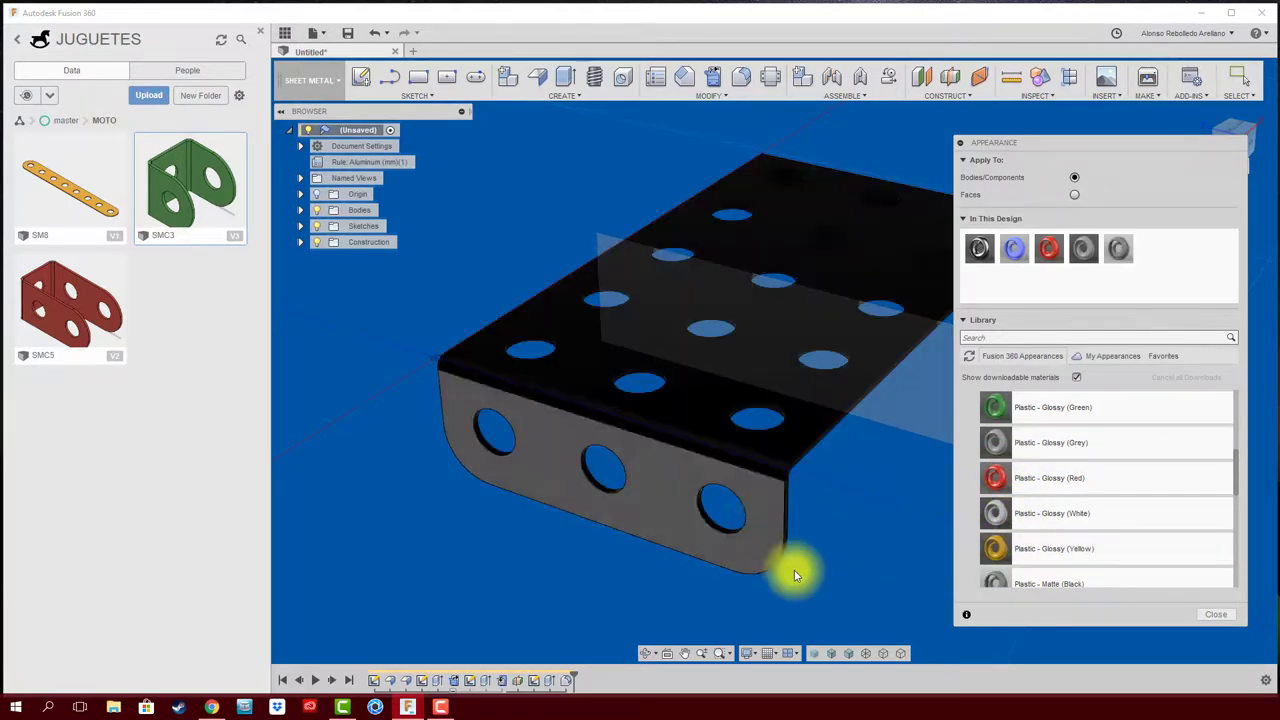
{"action": "mouse_move", "coordinate": [995, 513]}
{"action": "left_mouse_down"}
{"action": "mouse_move", "coordinate": [765, 545]}
{"action": "mouse_move", "coordinate": [814, 543]}
{"action": "left_mouse_up"}
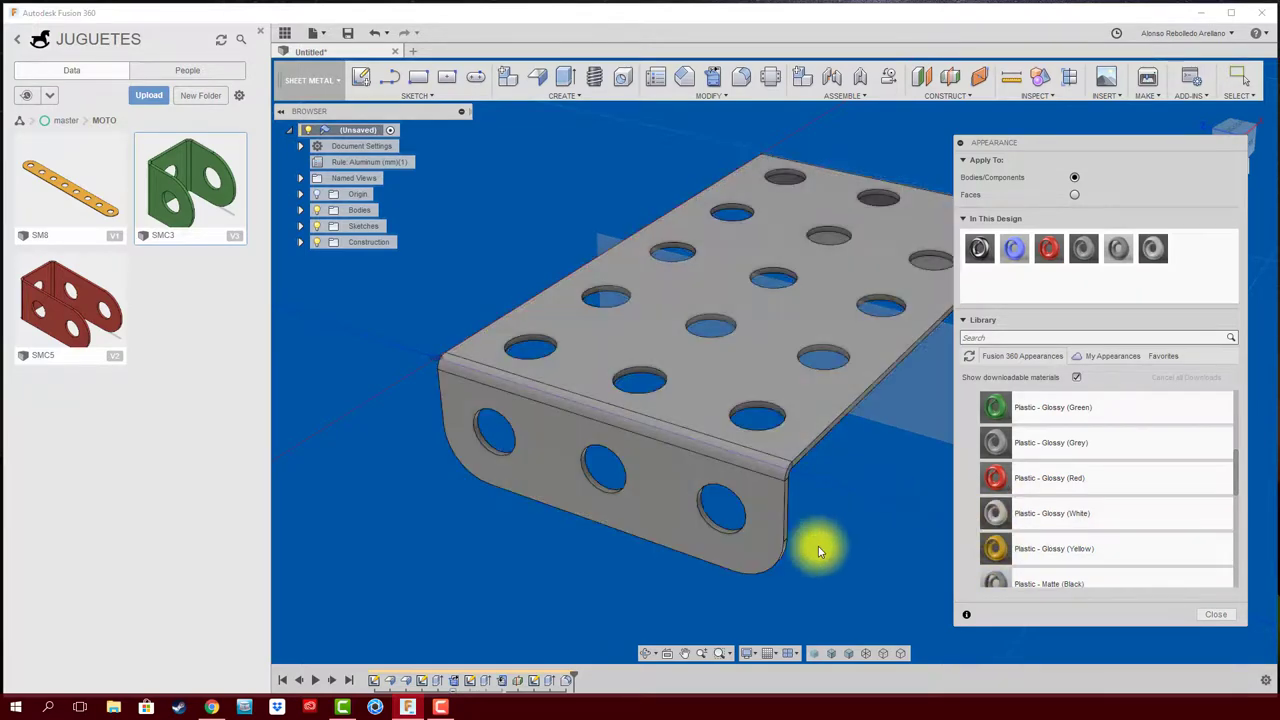
Step: Close the Appearance panel and save the design as SMP5X3 in JUGUETES › master › MOTO
{"action": "left_click", "coordinate": [963, 143]}
{"action": "mouse_move", "coordinate": [960, 137]}
{"action": "middle_mouse_down", "text": "shift"}
{"action": "mouse_move", "coordinate": [895, 425]}
{"action": "mouse_move", "coordinate": [691, 403]}
{"action": "mouse_move", "coordinate": [546, 245]}
{"action": "middle_mouse_up", "text": "shift"}
{"action": "left_click", "coordinate": [347, 32]}
{"action": "type", "text": "SMP"}
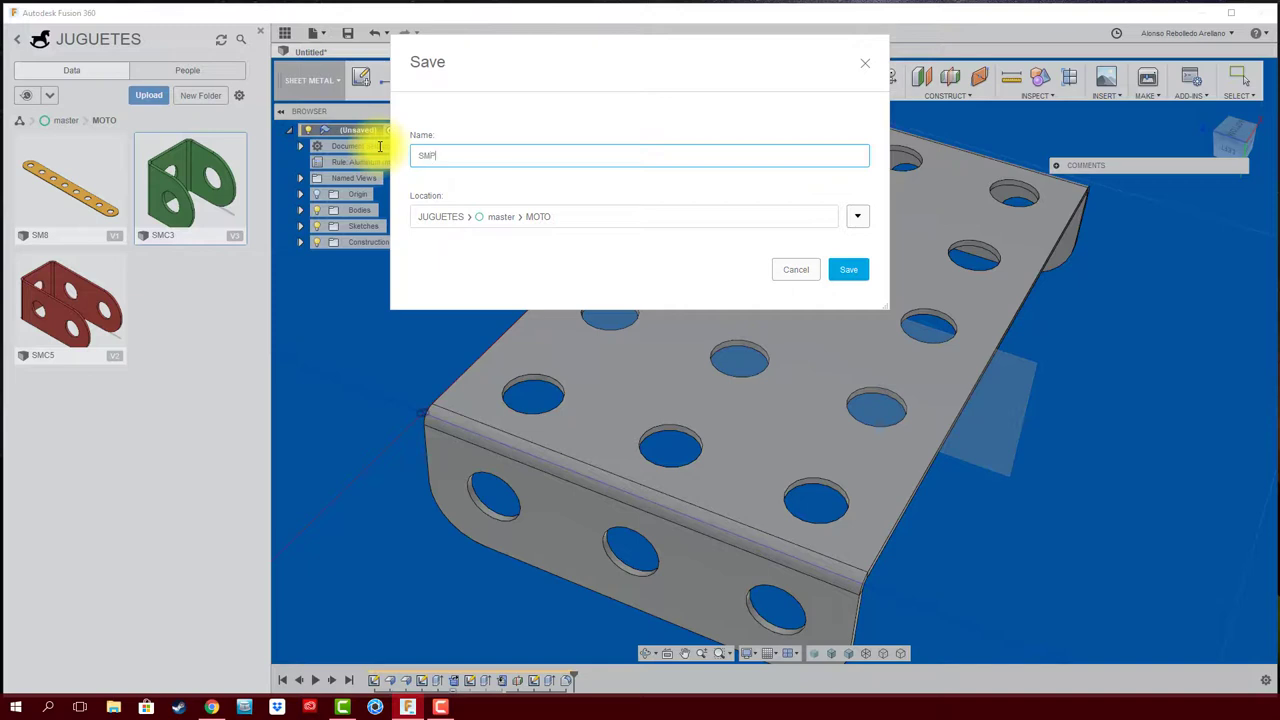
{"action": "type", "text": "5X3"}
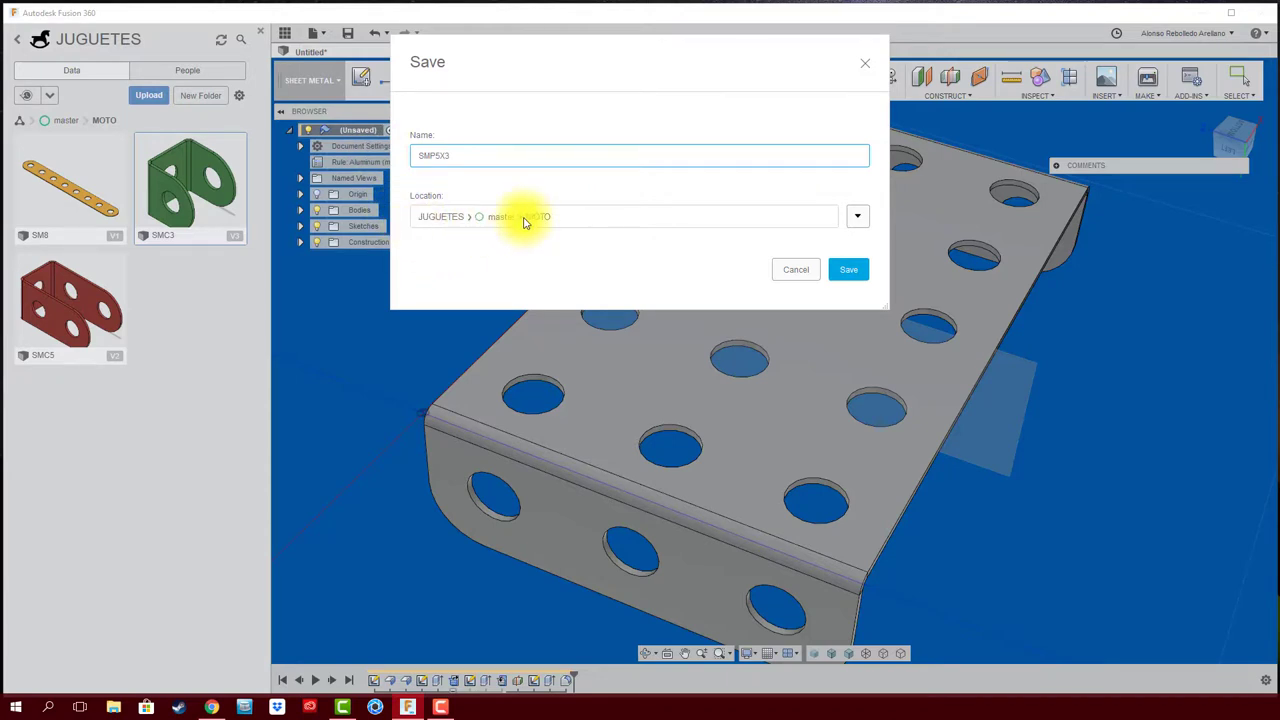
{"action": "left_click", "coordinate": [852, 272]}
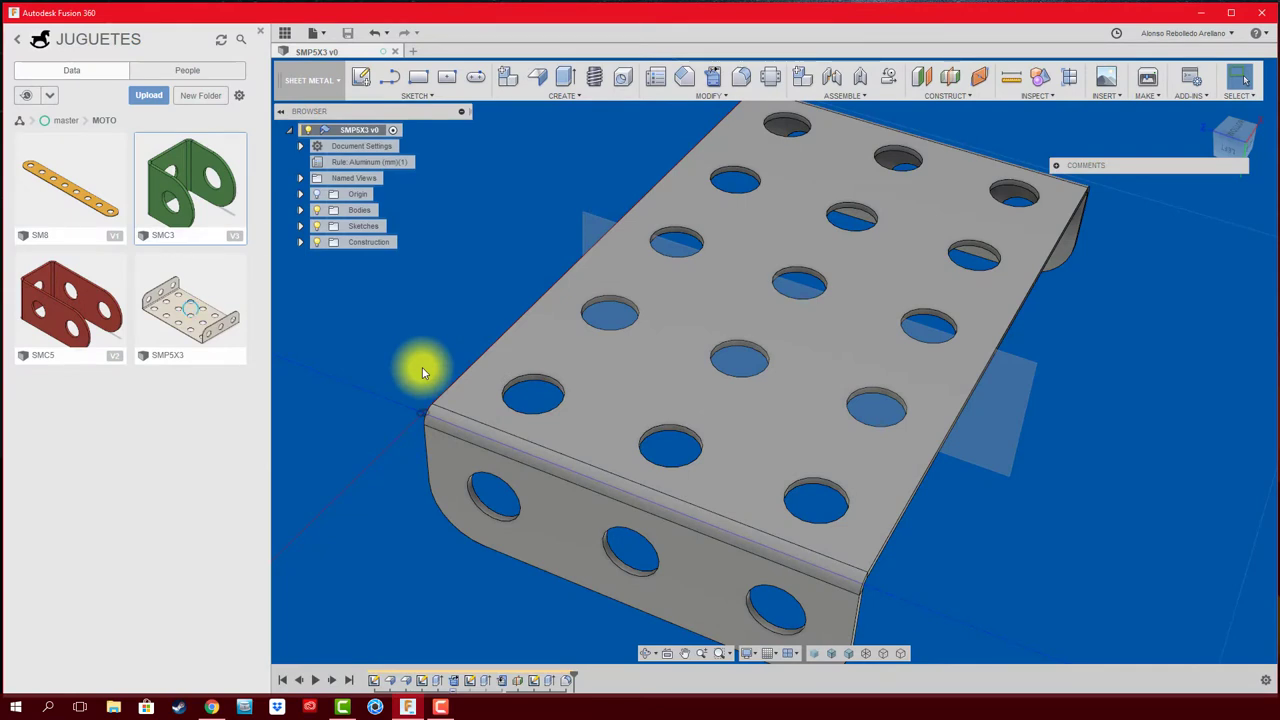
Step: Zoom out and orbit the perforated flanged plate to inspect it from another side
{"action": "middle_click_drag", "start_coordinate": [422, 372], "coordinate": [405, 398], "text": "shift"}
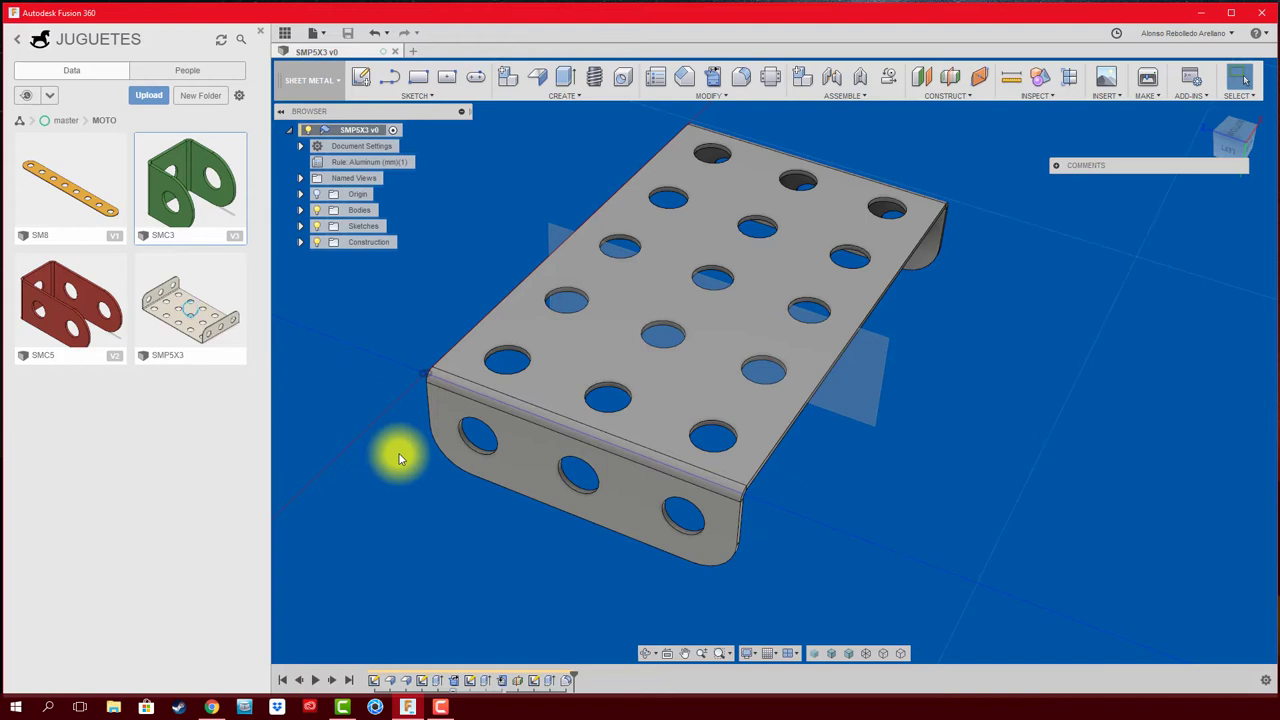
{"action": "middle_click_drag", "start_coordinate": [971, 457], "coordinate": [985, 459], "text": "shift"}
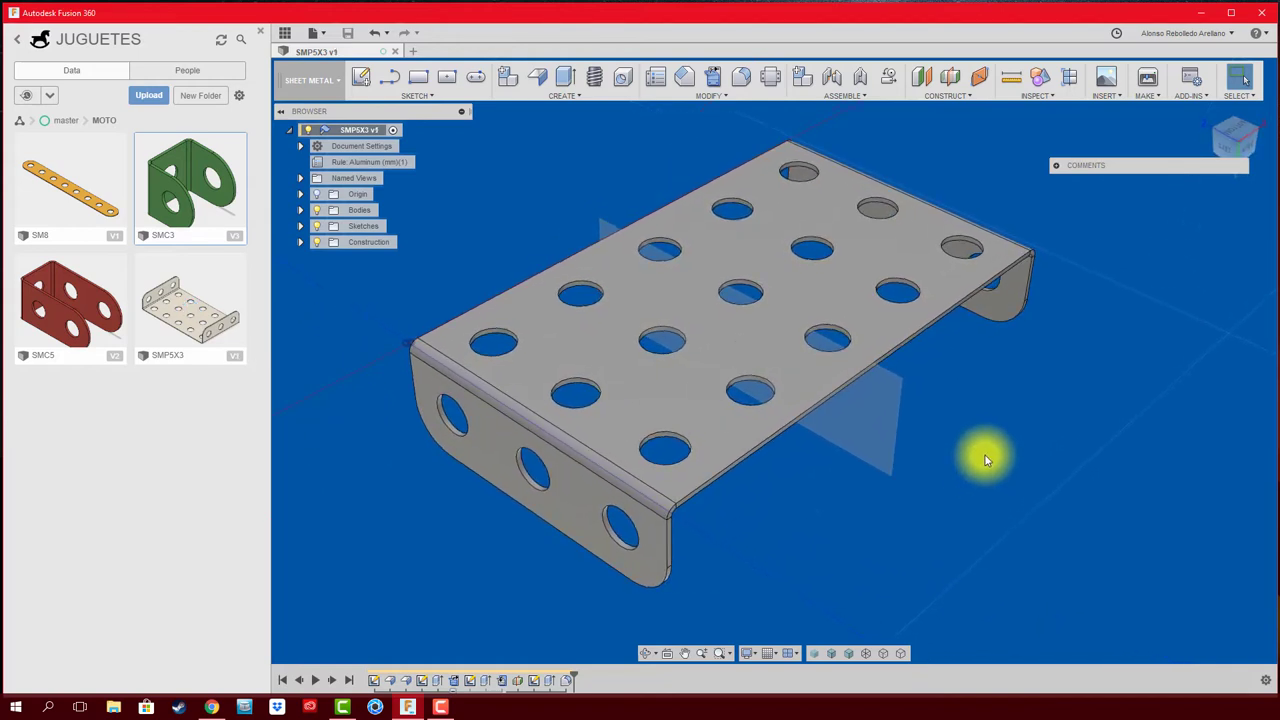